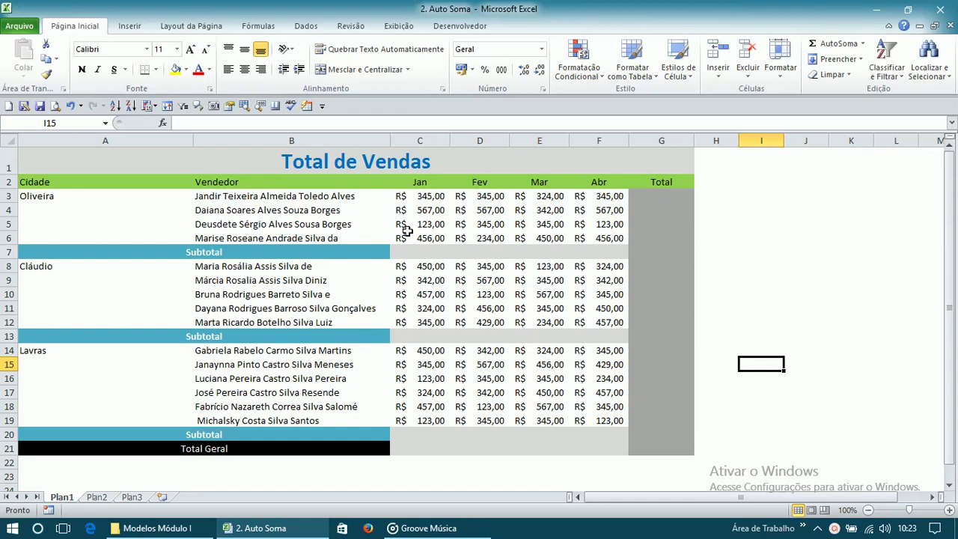
- Examine the city Subtotal rows, the Total Geral row and the Total column that need sums in the Total de Vendas table
click(404, 240)
click(415, 252)
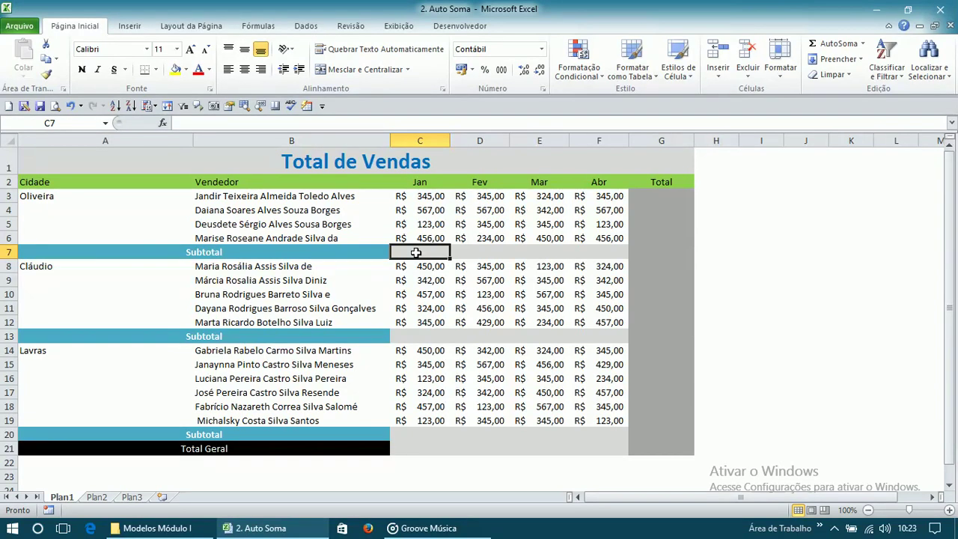
click(237, 224)
click(419, 251)
click(194, 226)
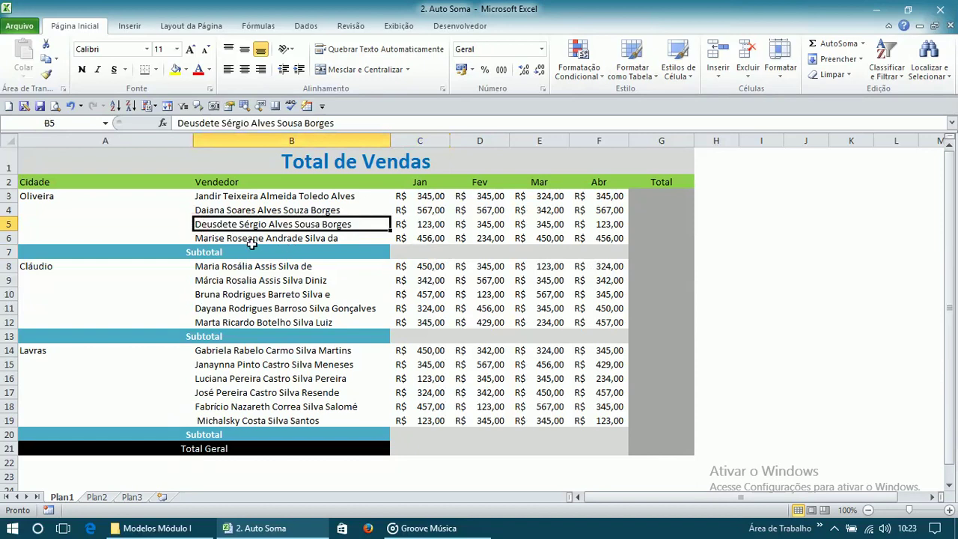
click(339, 252)
click(436, 240)
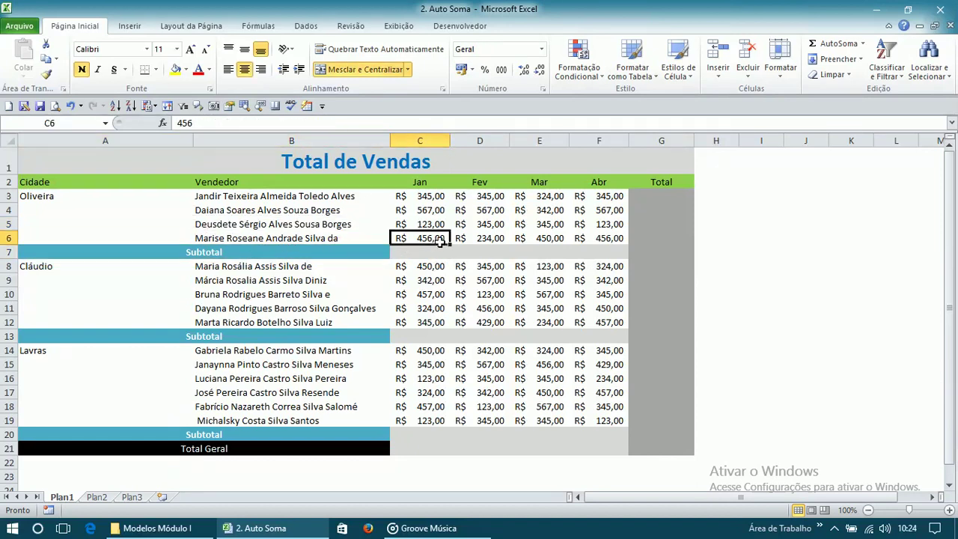
click(416, 250)
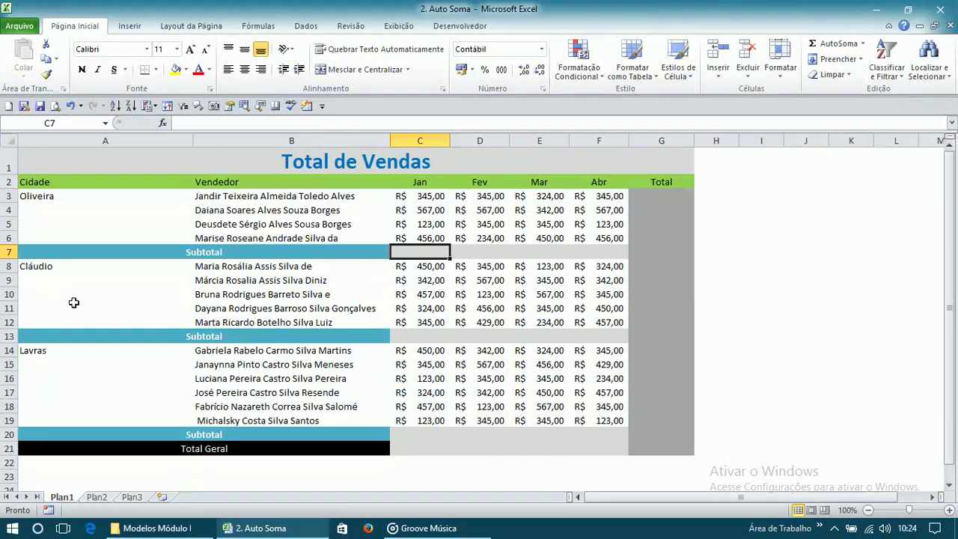
click(60, 272)
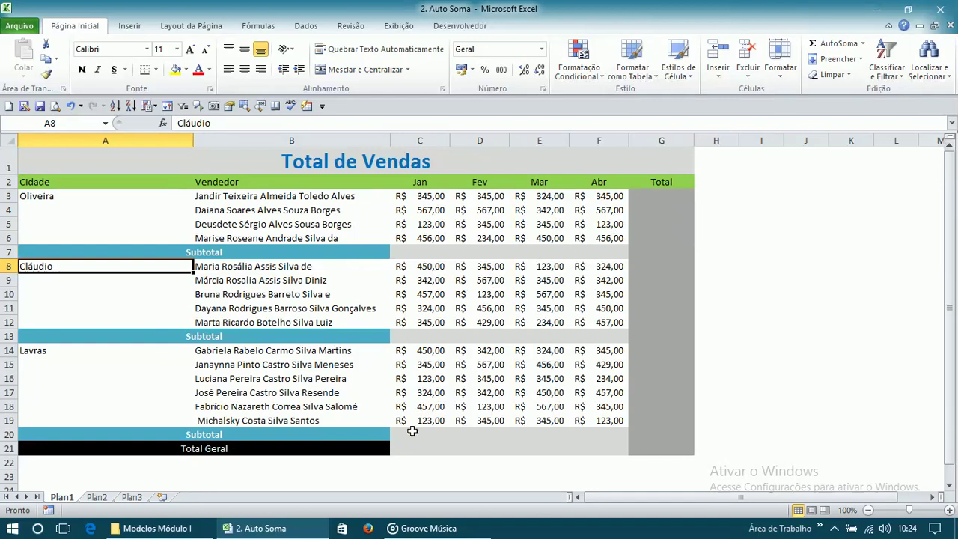
drag(401, 449, 571, 449)
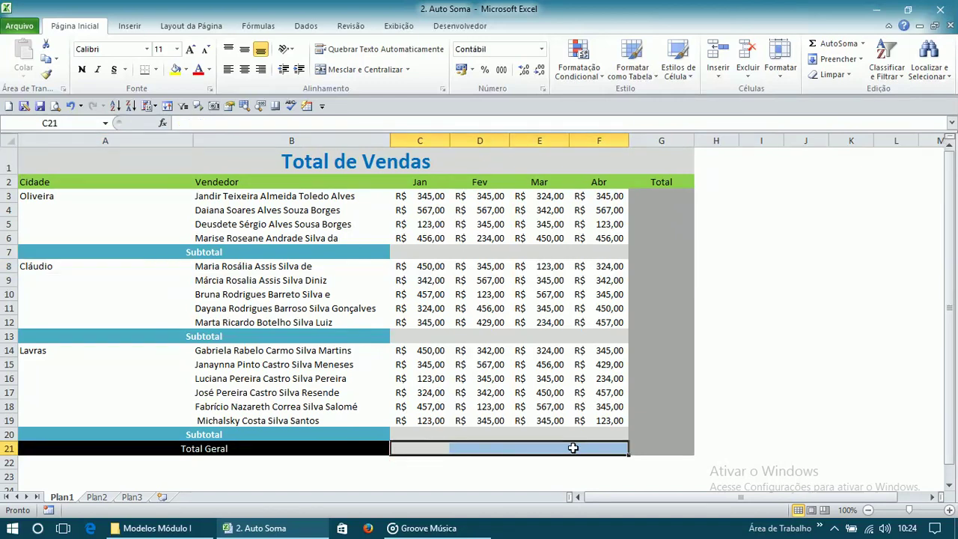
click(651, 196)
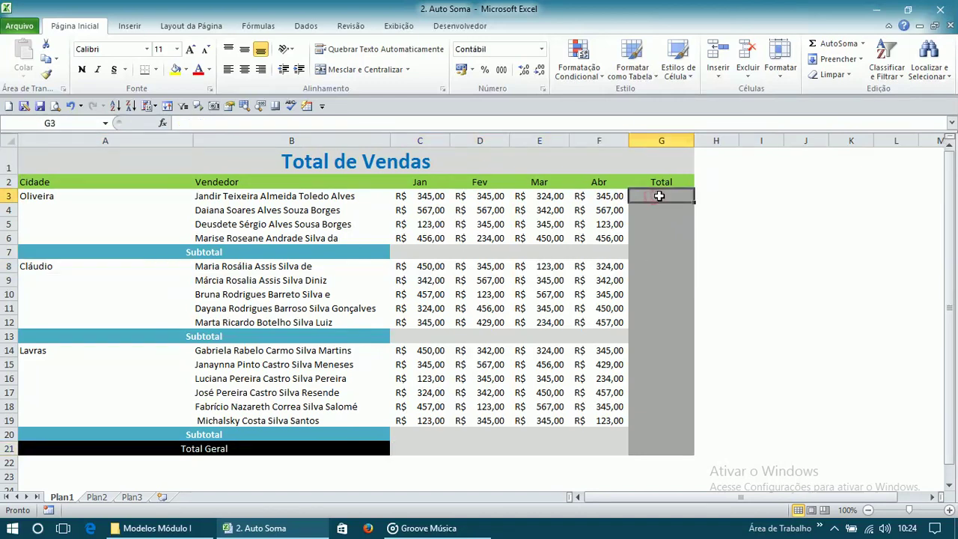
click(305, 196)
click(423, 196)
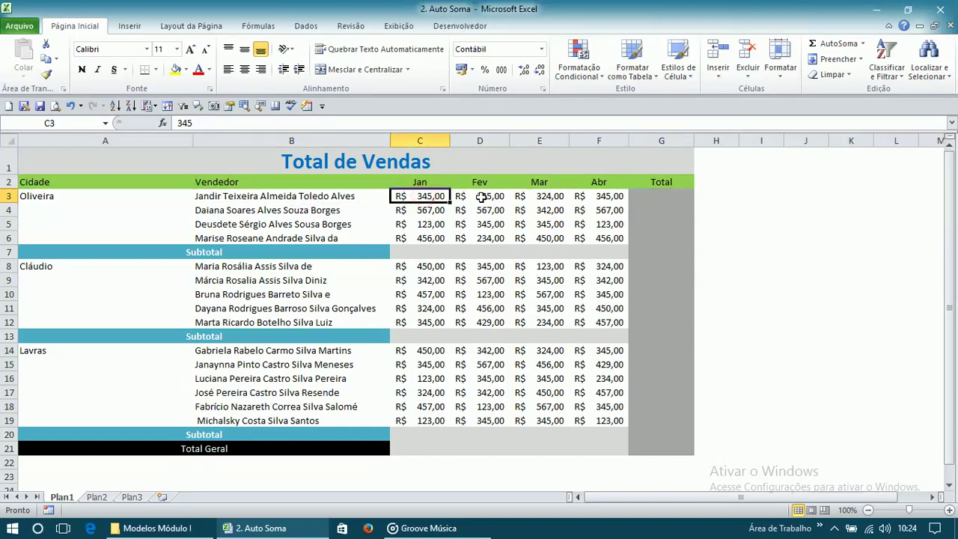
click(643, 197)
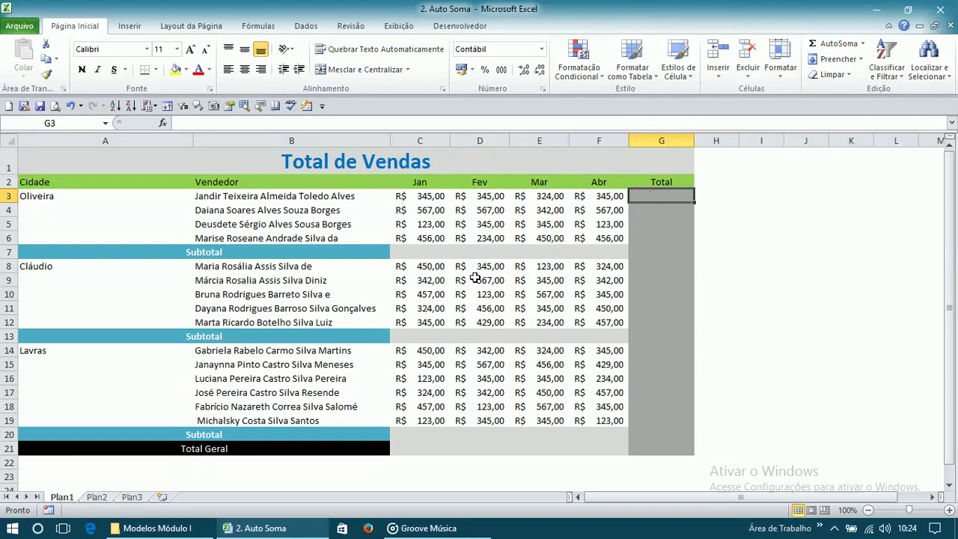
click(453, 339)
click(417, 378)
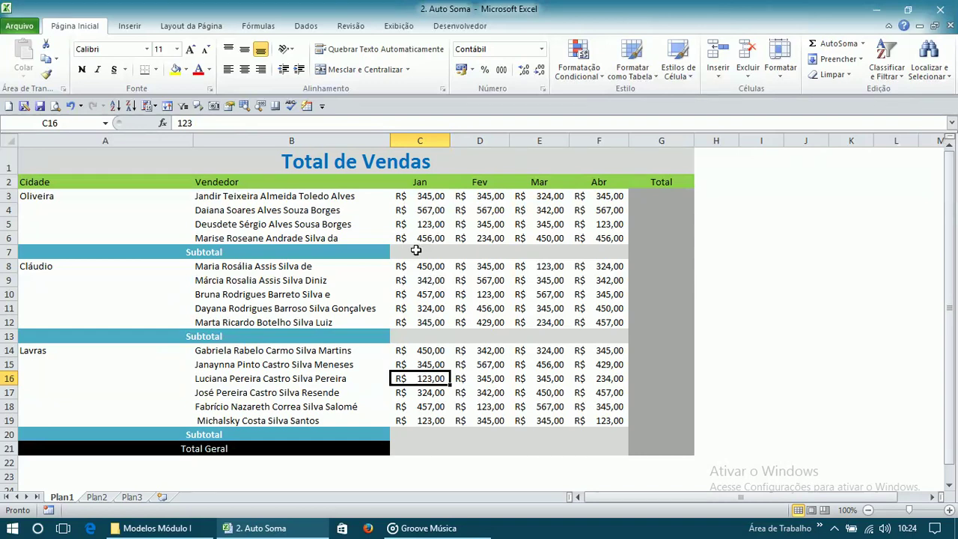
- Enter a SOMA formula over C3:C6 in C7 for Oliveira's January subtotal
click(416, 251)
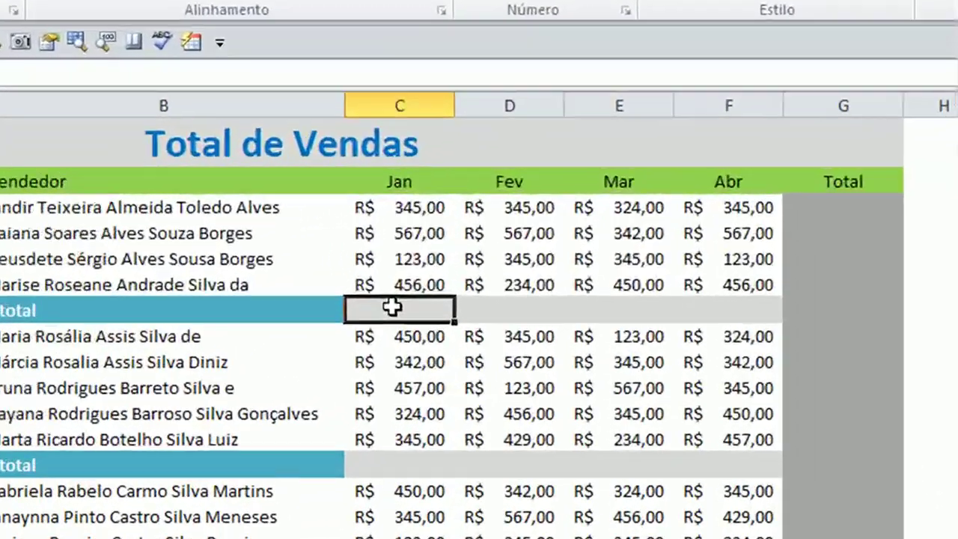
text(=)
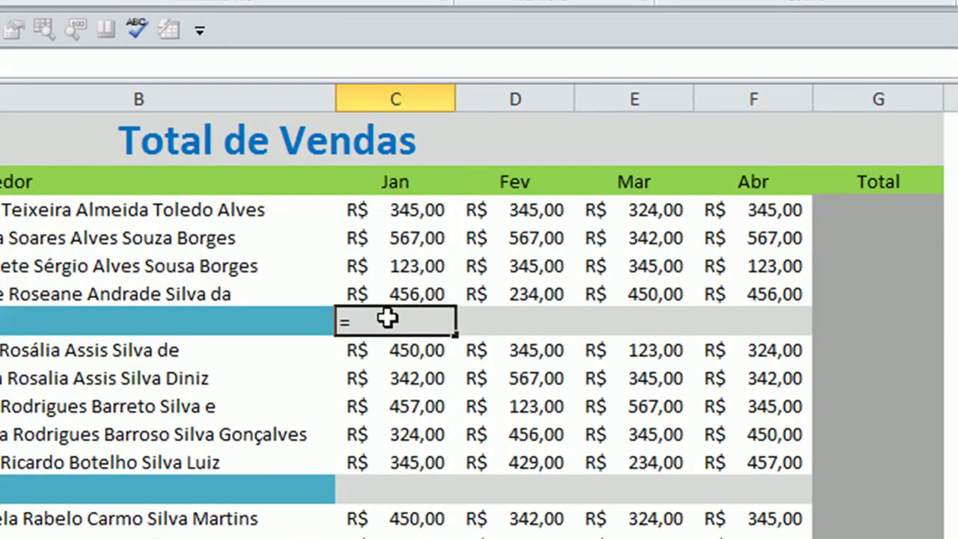
text(soma)
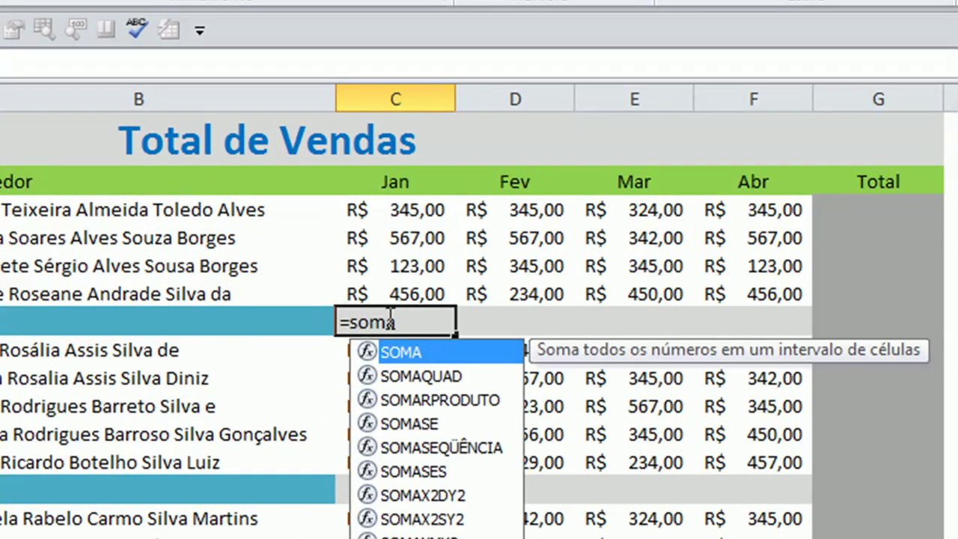
text(()
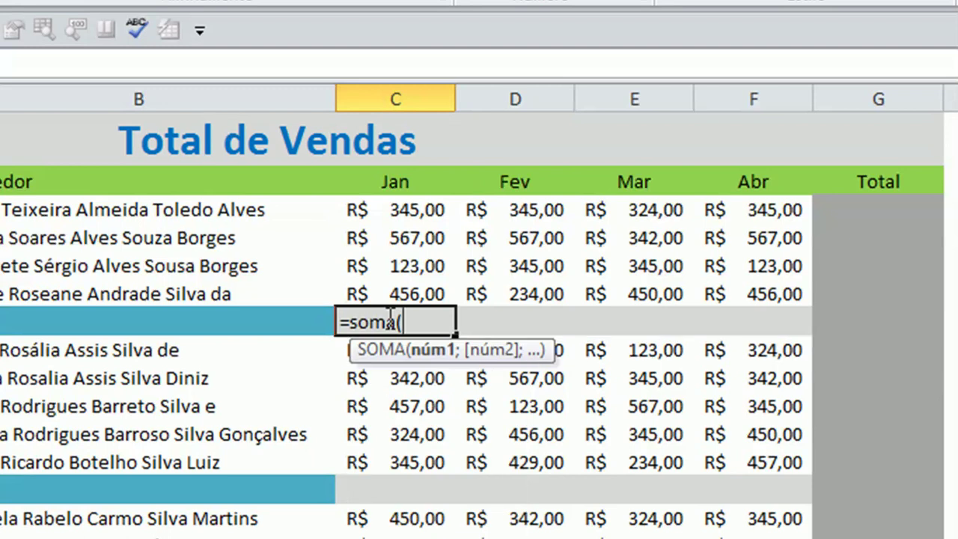
drag(392, 210, 380, 280)
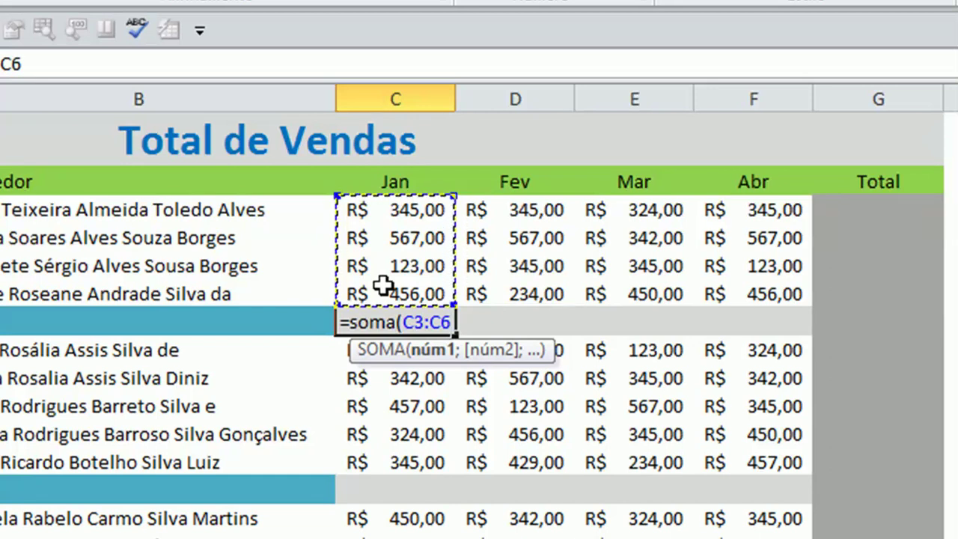
key(Return)
key(Up)
key(Right)
key(Left)
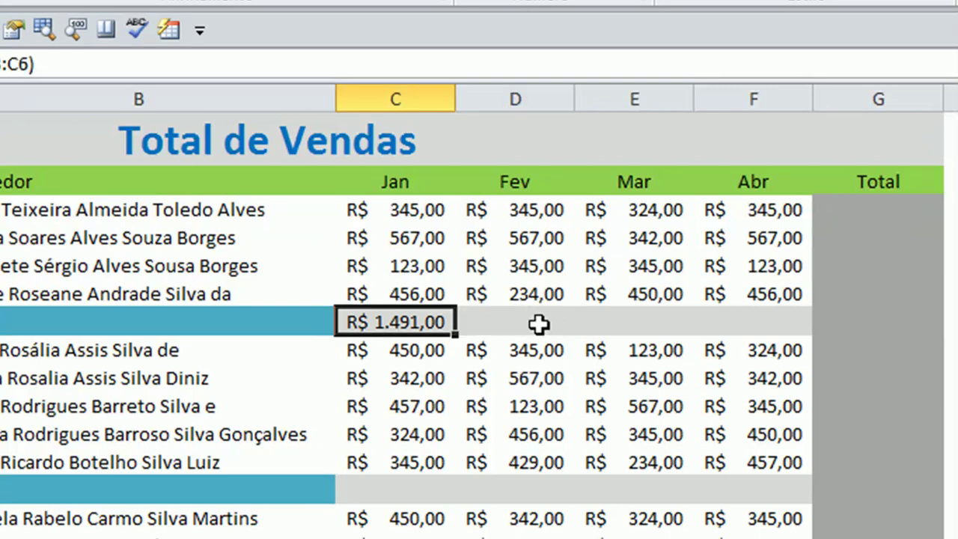
- Use AutoSum on C8:C12 in C13 for Cláudio's January subtotal
click(397, 491)
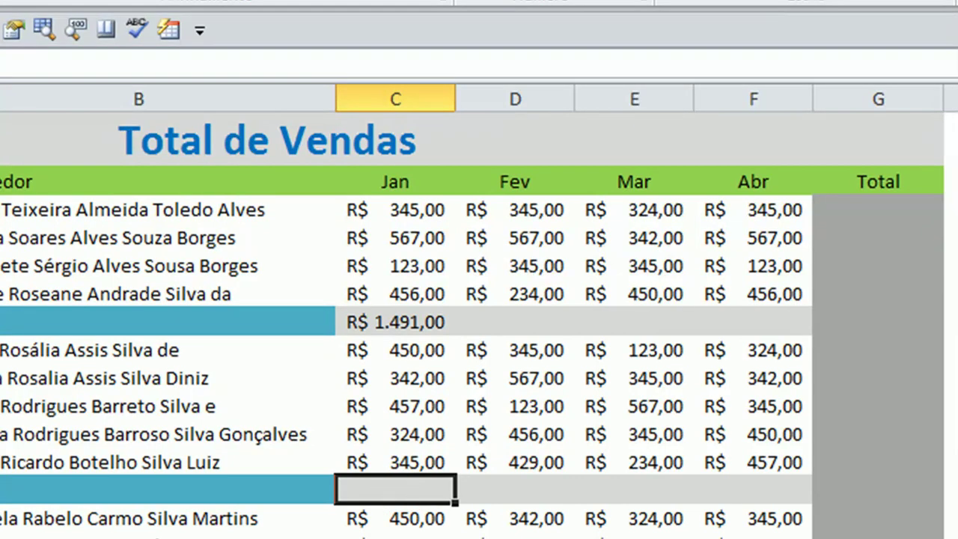
click(515, 538)
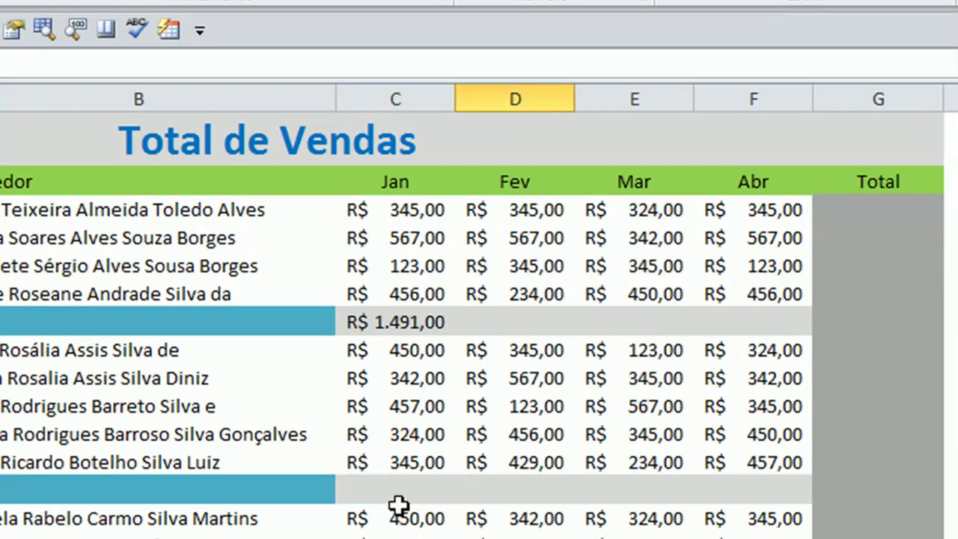
click(378, 489)
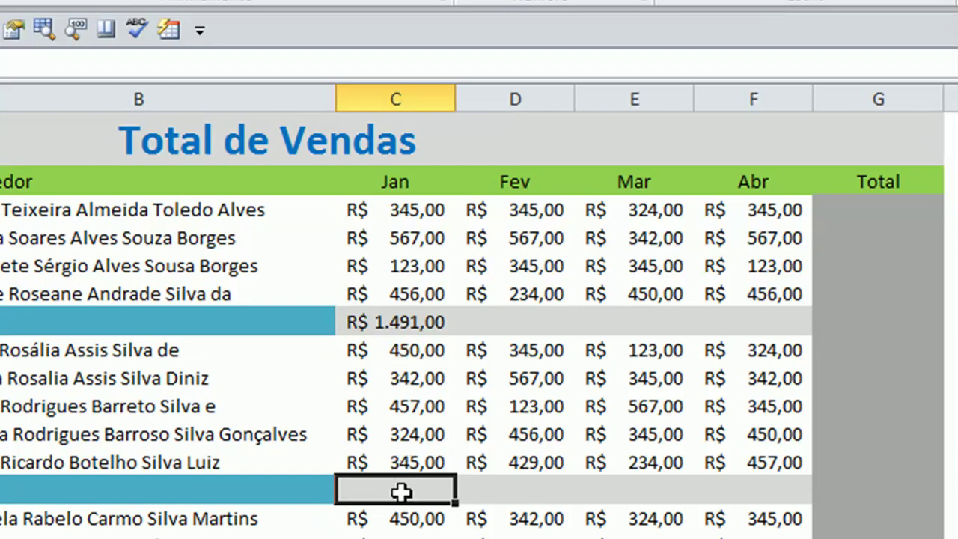
key(alt+equal)
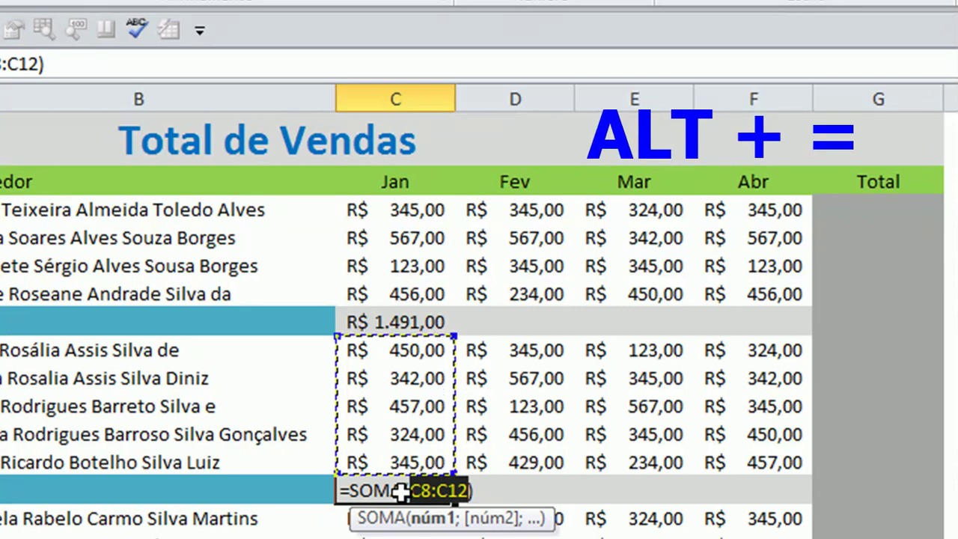
key(Return)
click(403, 490)
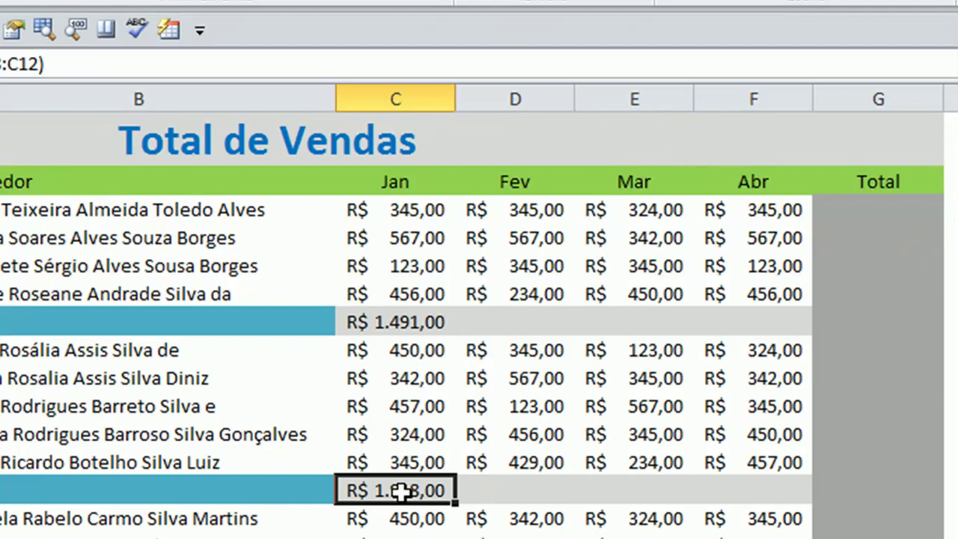
- Fill the January subtotal formulas in C7 and C13 across their rows through the Abr column
click(405, 323)
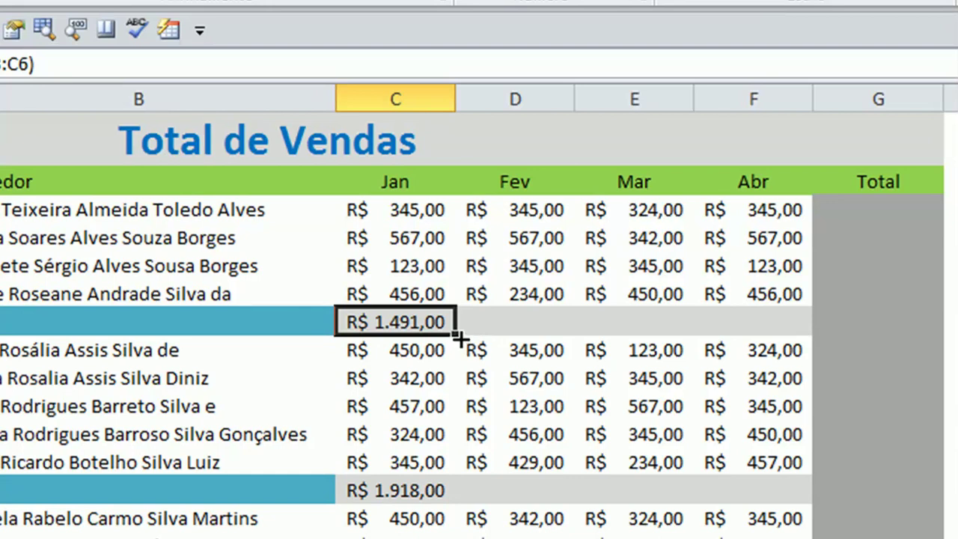
click(457, 336)
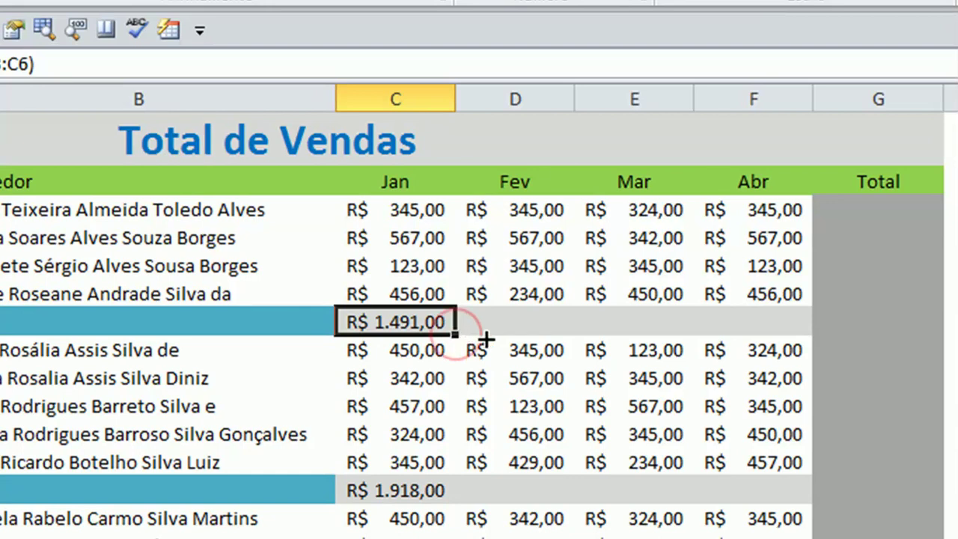
drag(454, 335, 795, 339)
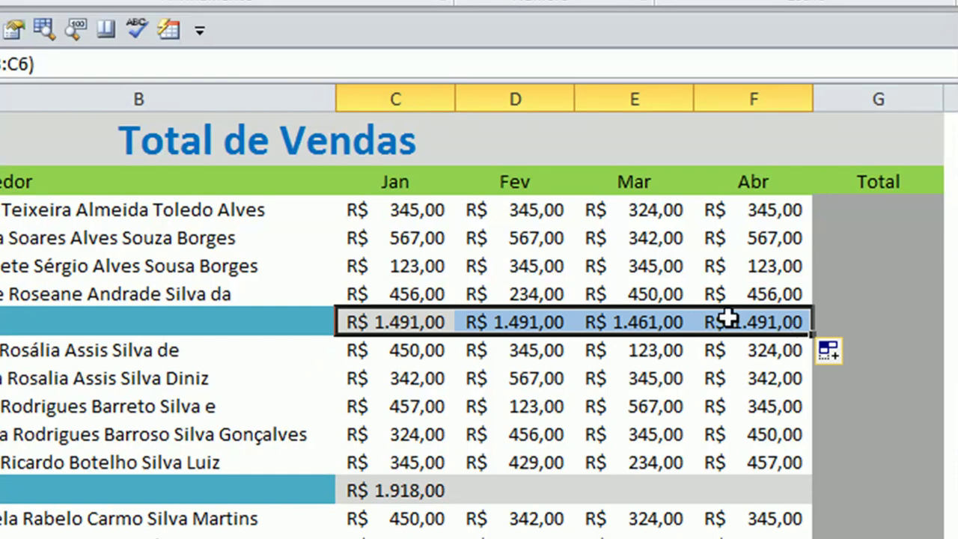
click(500, 322)
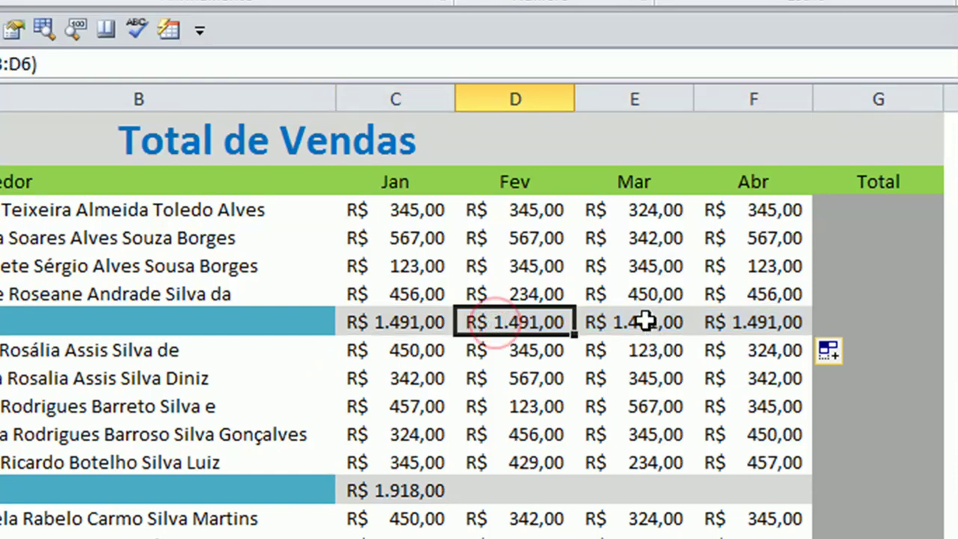
click(643, 333)
click(740, 322)
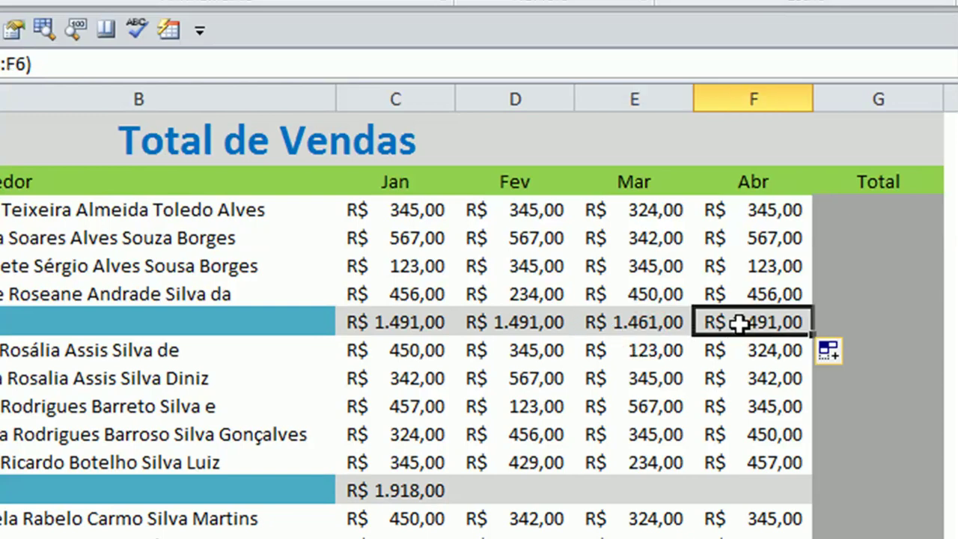
click(400, 490)
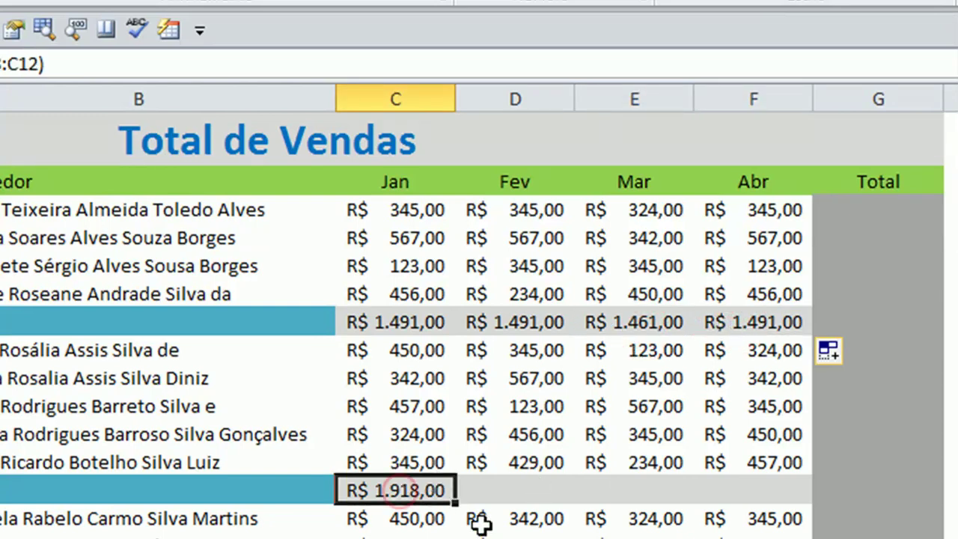
drag(455, 501, 704, 524)
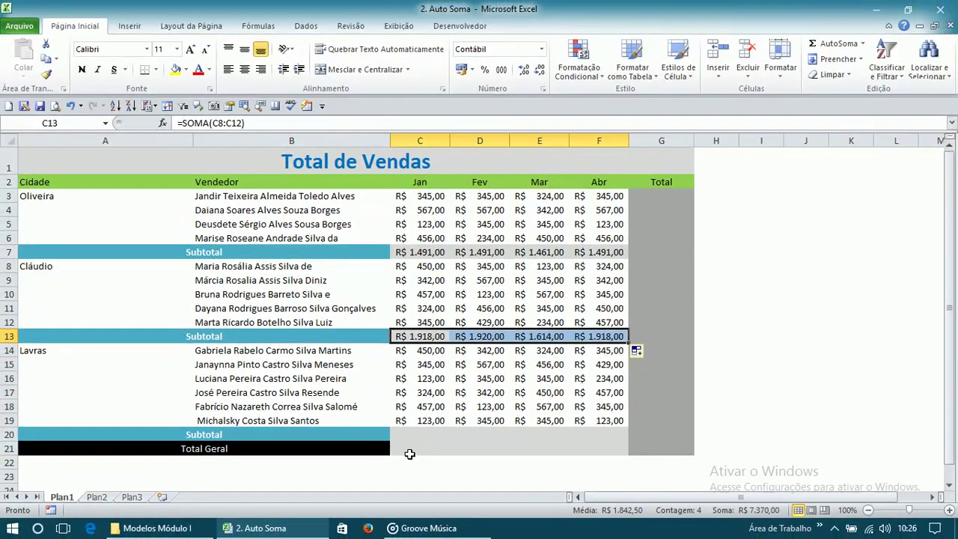
- Enter a SOMA formula over C14:C19 in C20 for Lavras's January subtotal
click(410, 450)
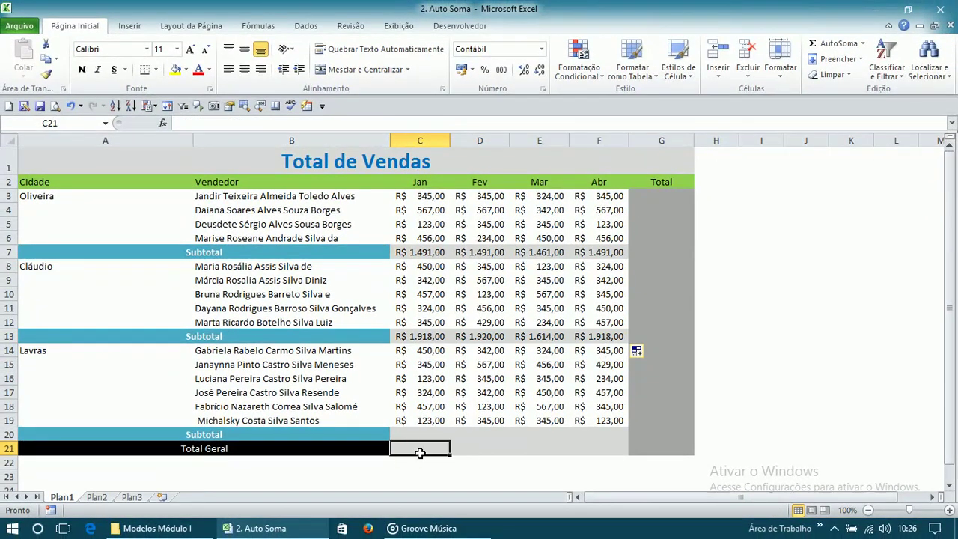
click(413, 434)
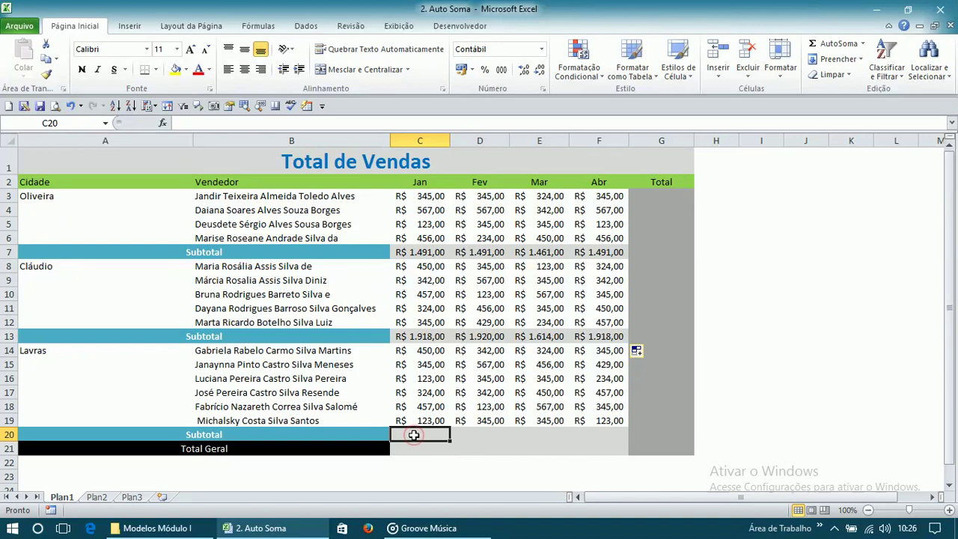
text(=soma()
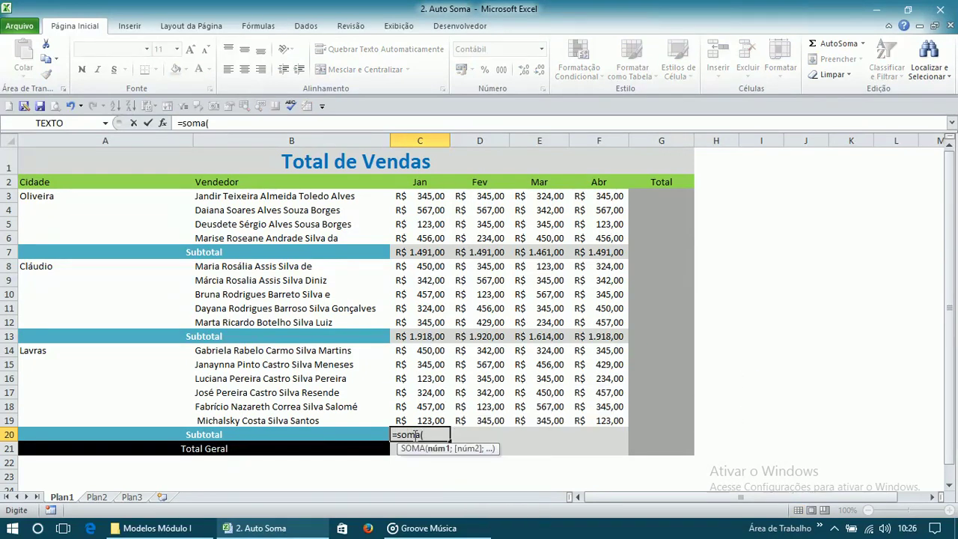
drag(421, 350, 427, 420)
key(Return)
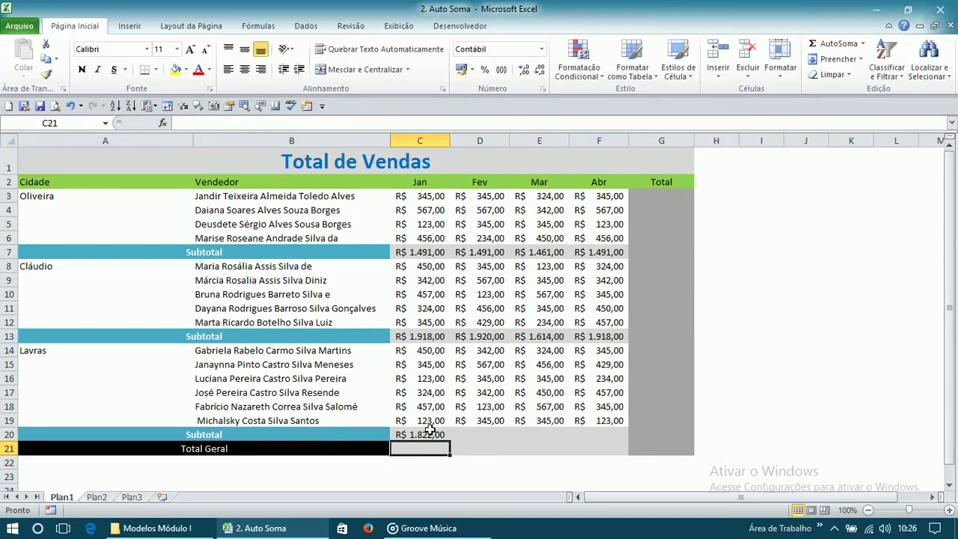
- Fill the Lavras subtotal formula from C20 across to F20
click(430, 432)
click(451, 446)
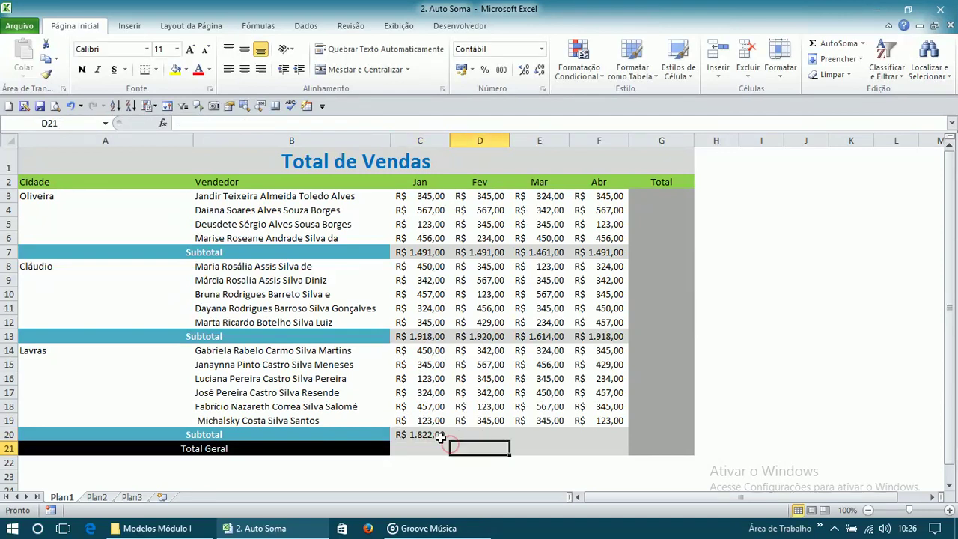
click(436, 435)
drag(449, 441, 621, 448)
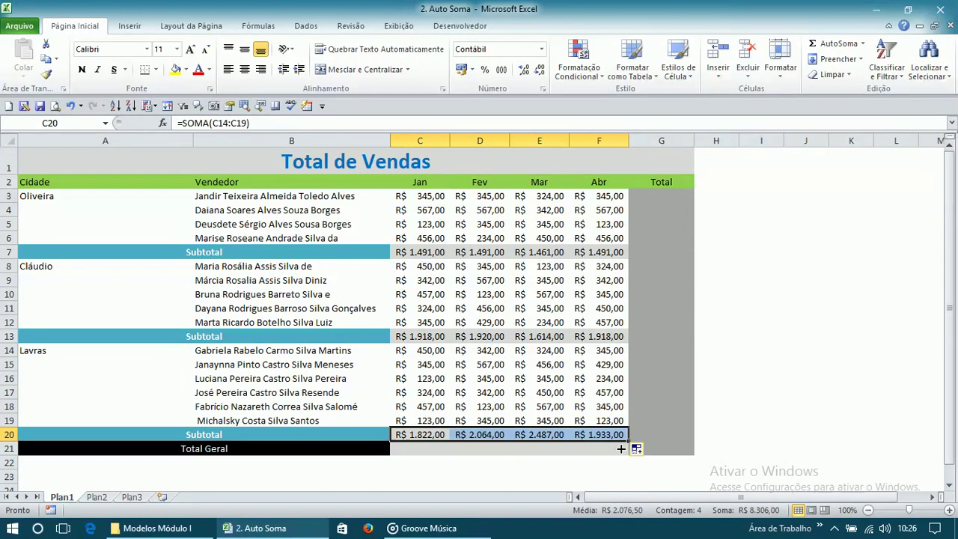
click(428, 449)
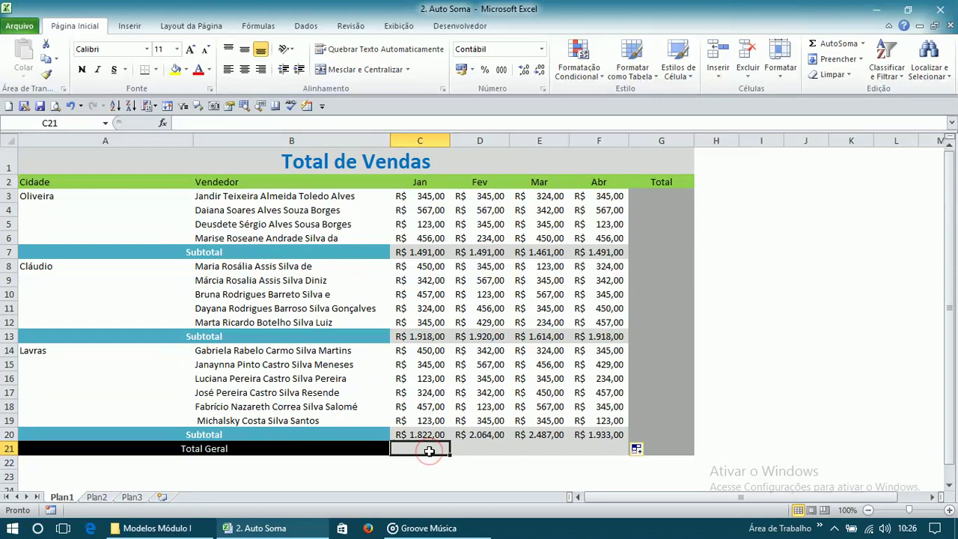
text(=)
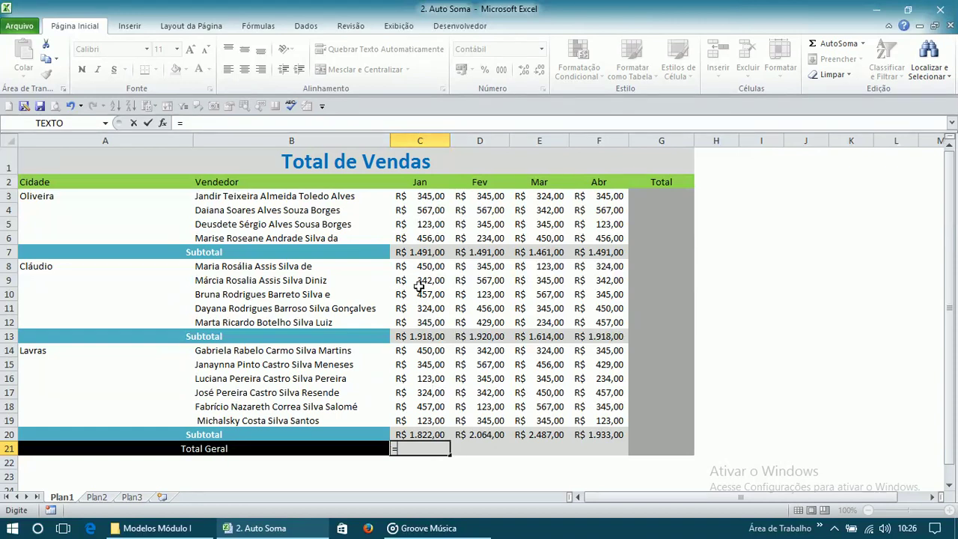
click(429, 253)
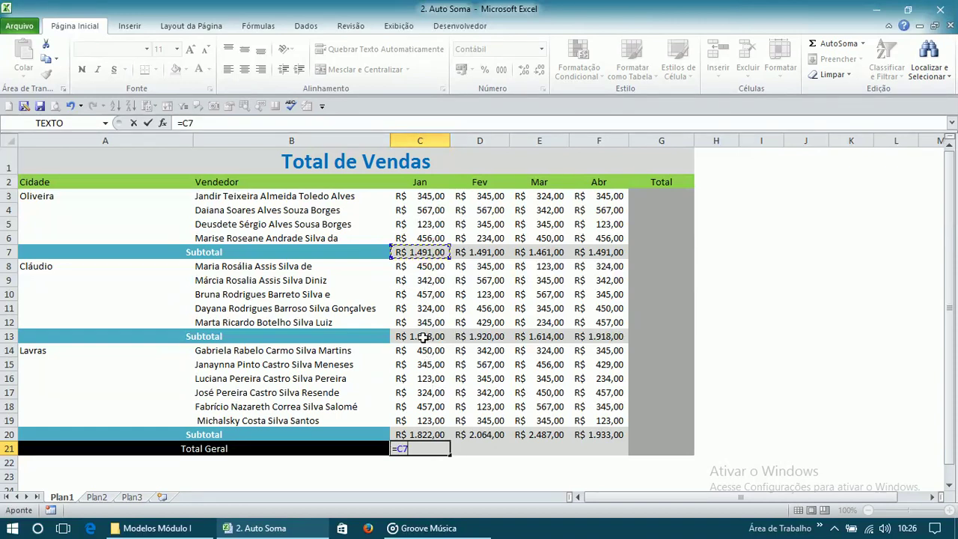
key(Escape)
text(=)
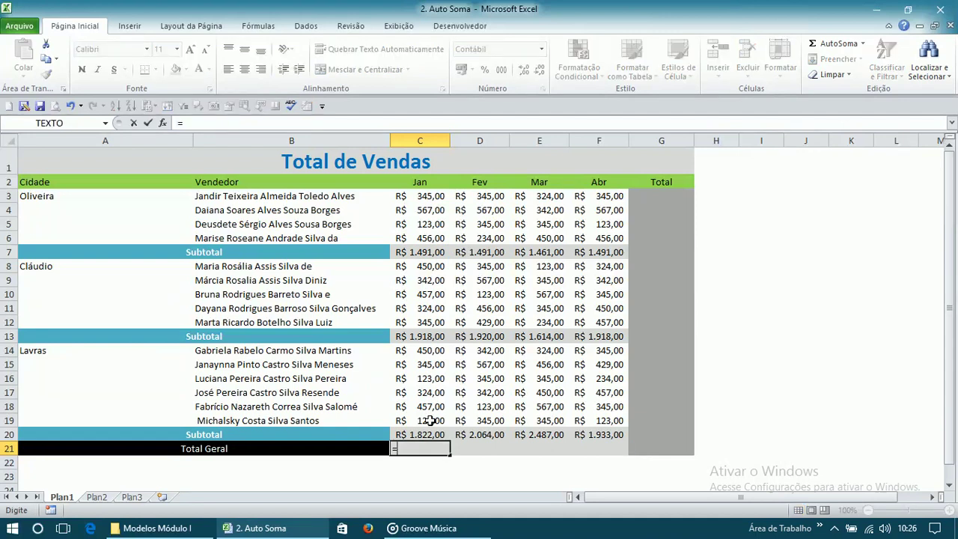
text(soma()
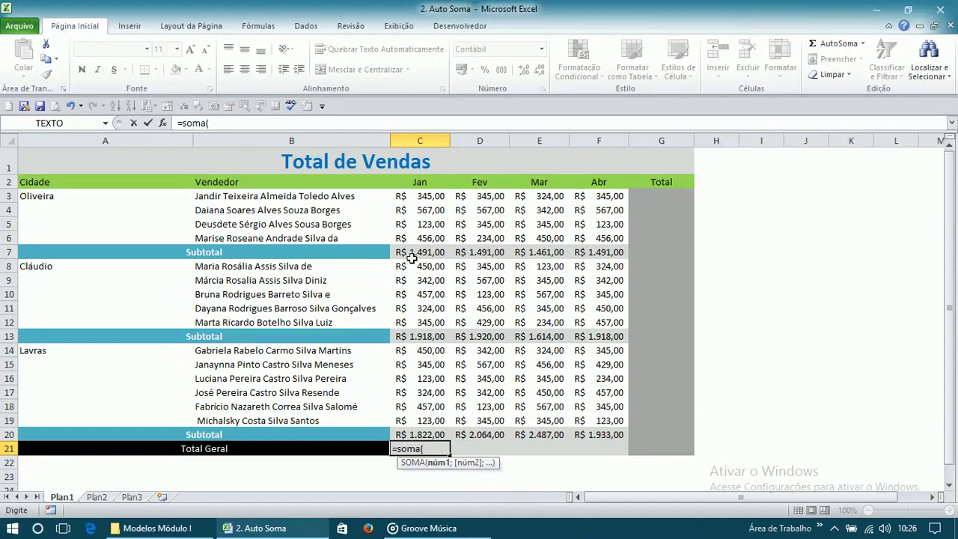
click(434, 199)
drag(433, 199, 434, 428)
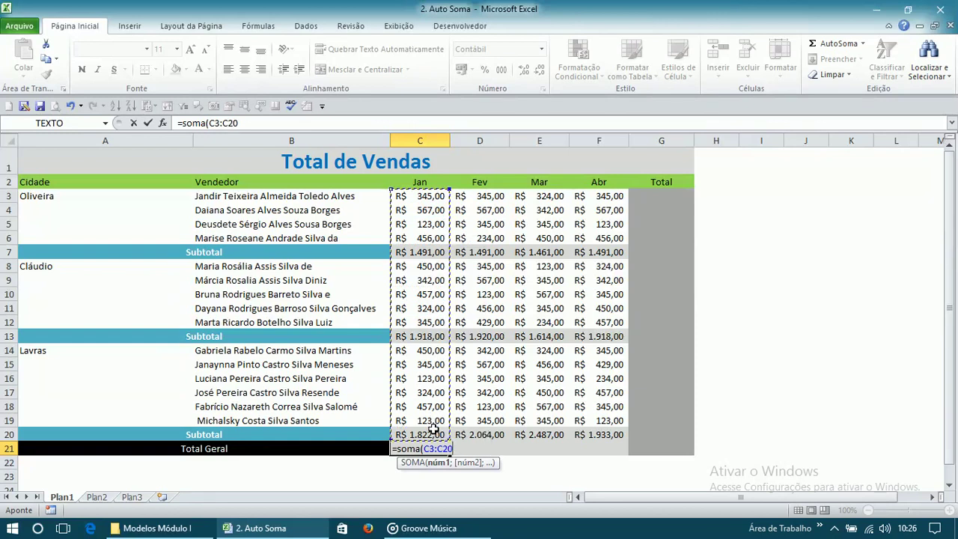
key(BackSpace)
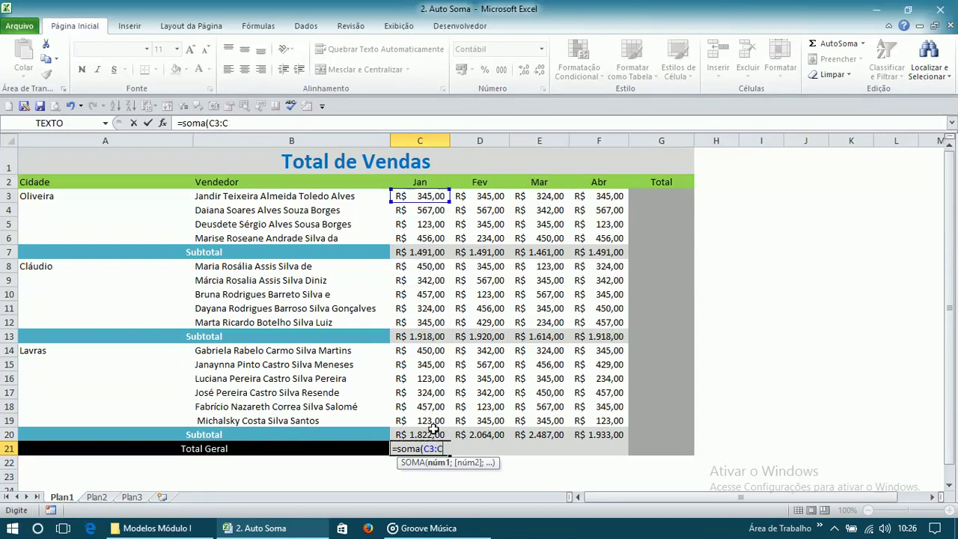
key(BackSpace)
key(BackSpace)
key(BackSpace)
key(BackSpace)
key(BackSpace)
key(BackSpace)
key(BackSpace)
key(BackSpace)
key(BackSpace)
key(BackSpace)
key(BackSpace)
- Enter the January grand total formula =C20+C13+C7 in C21 and fill it across to F21
text(=)
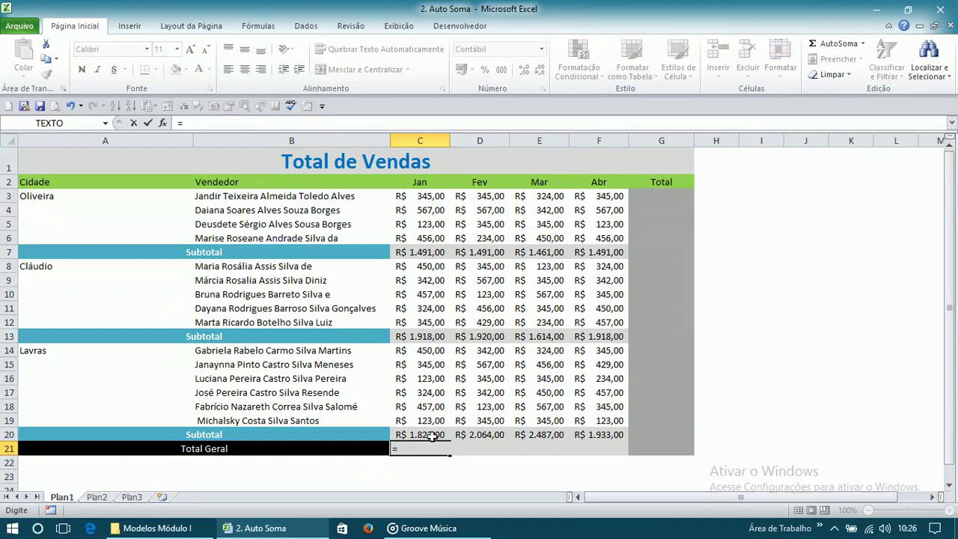
click(420, 433)
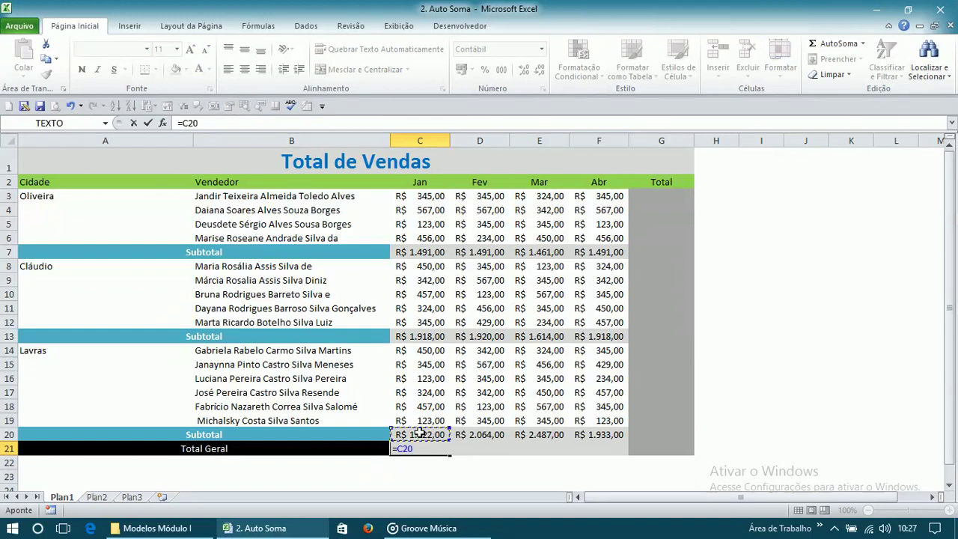
text(+)
click(405, 336)
text(+)
click(419, 252)
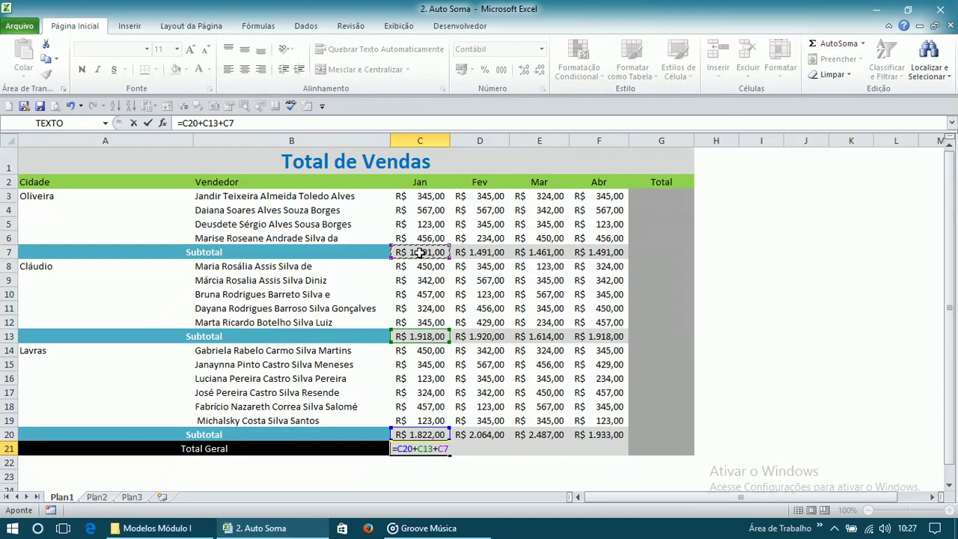
key(Return)
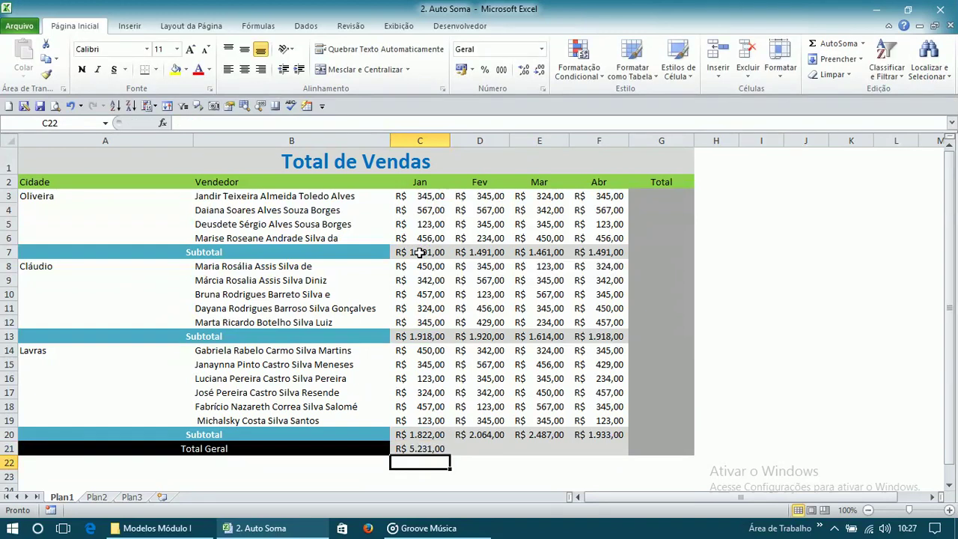
click(437, 449)
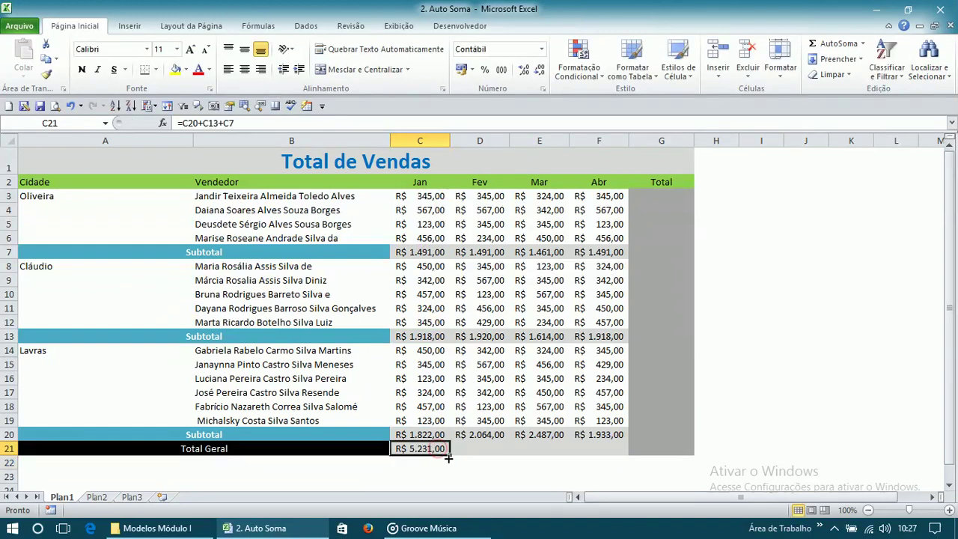
drag(449, 458, 618, 457)
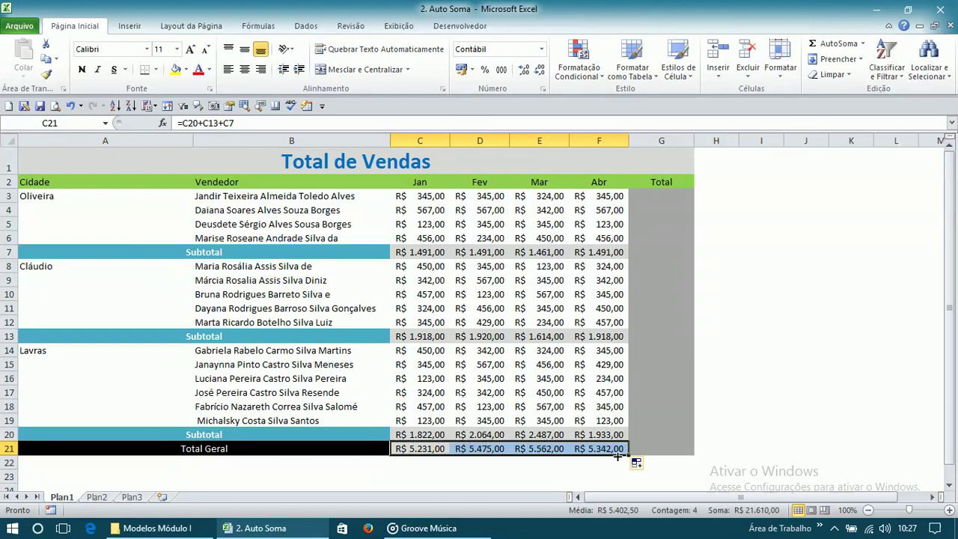
- Enter a SOMA formula over C3:F3 in G3 for the first seller's total
click(657, 196)
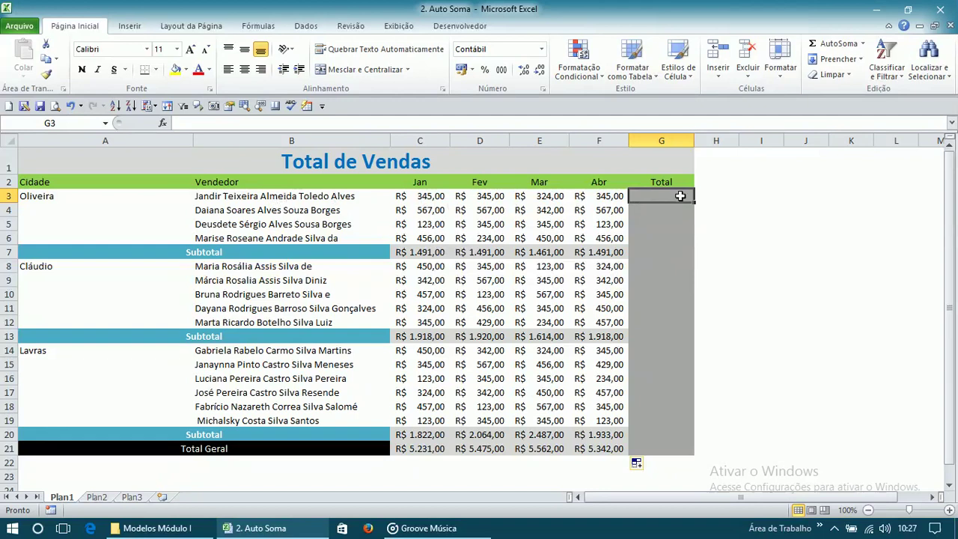
text(=)
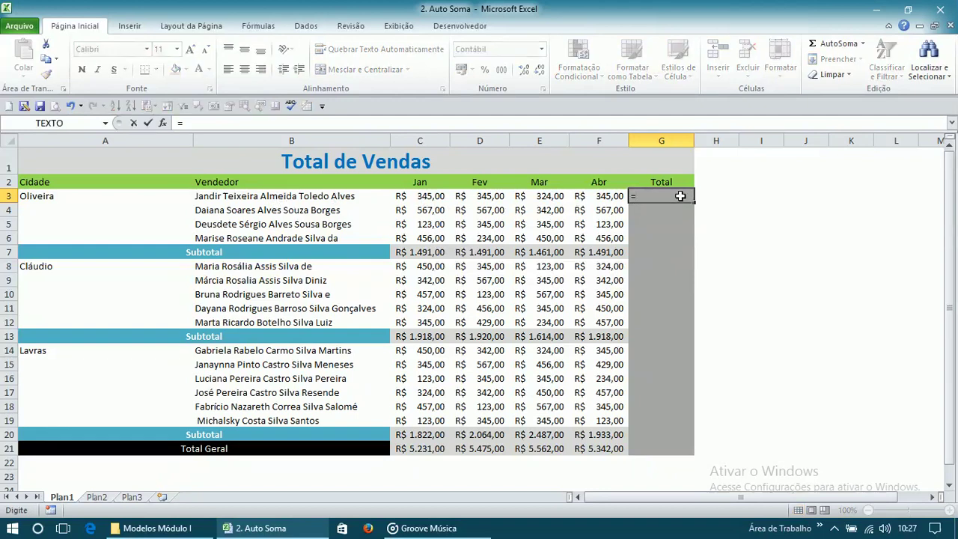
text(soma()
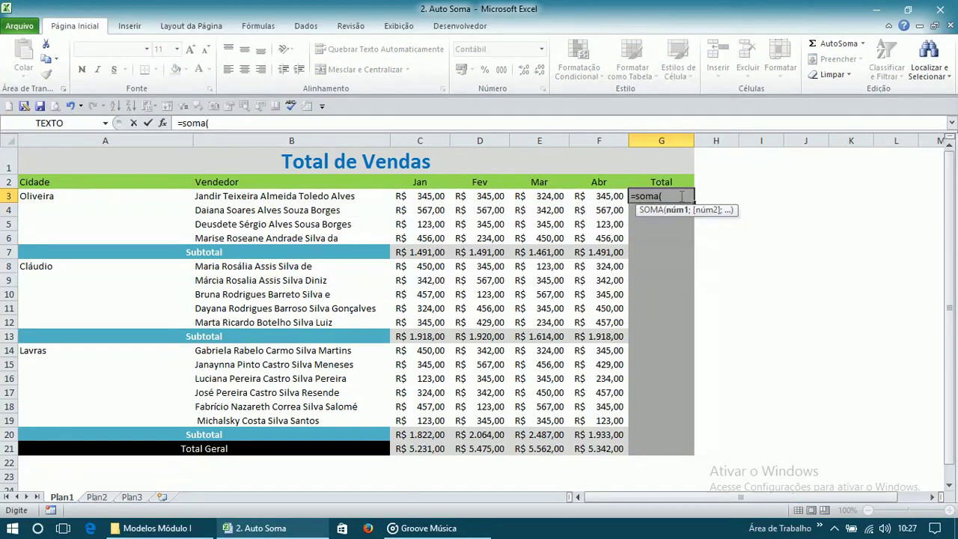
drag(430, 199, 599, 197)
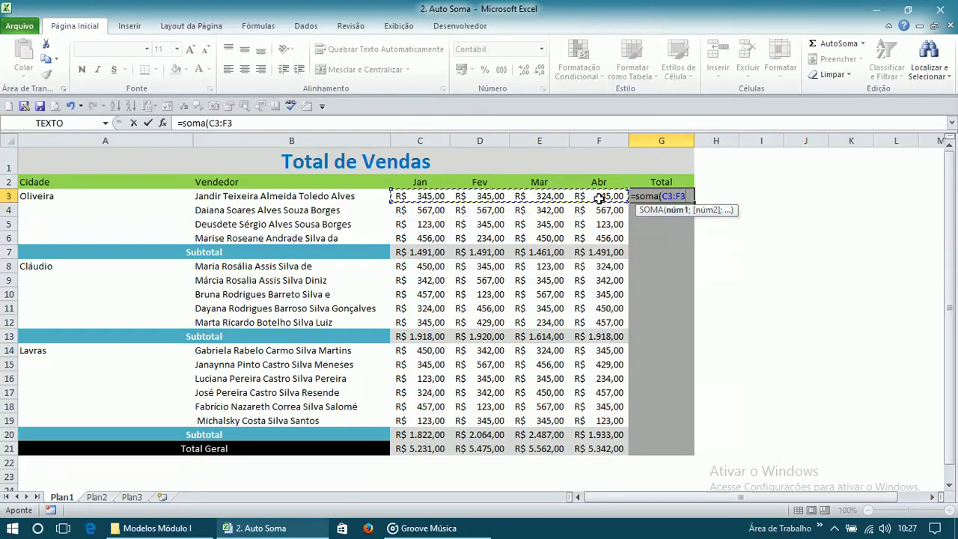
key(Return)
key(Up)
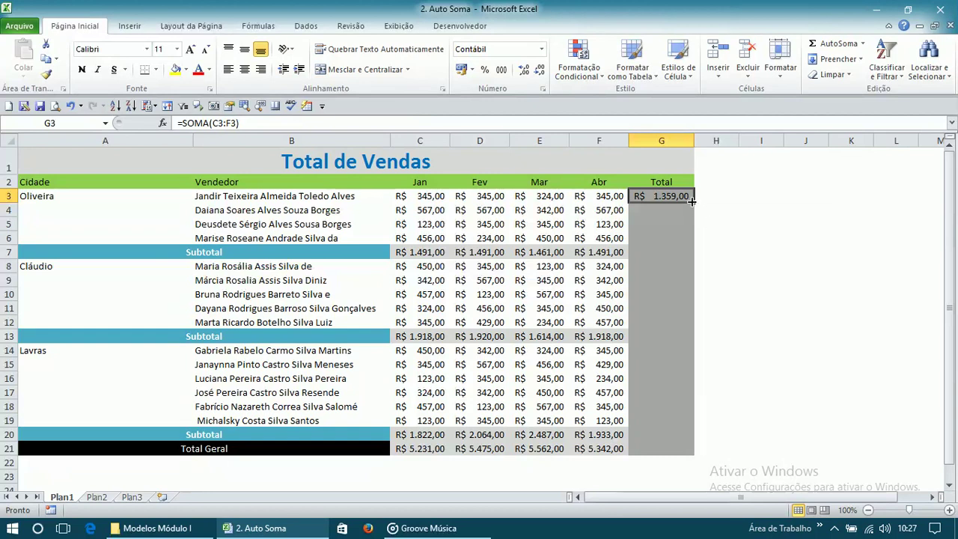
- Try to fill the G3 total formula down the Total column and undo the fill
drag(695, 202, 685, 456)
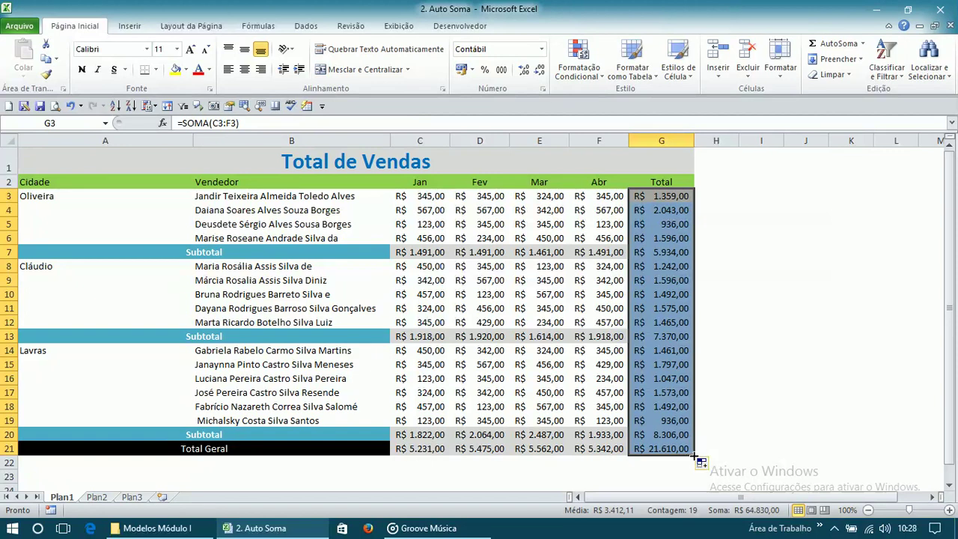
drag(693, 456, 668, 440)
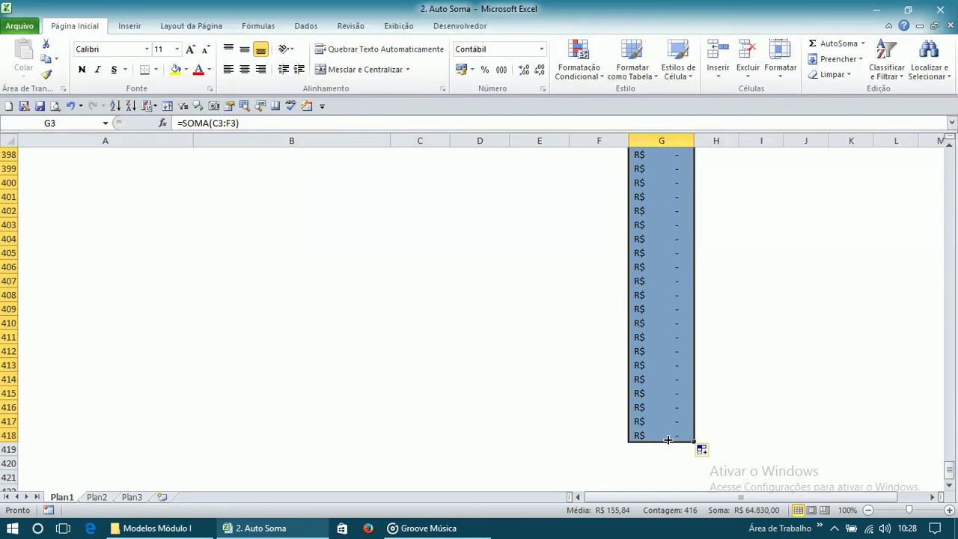
key(Delete)
click(671, 459)
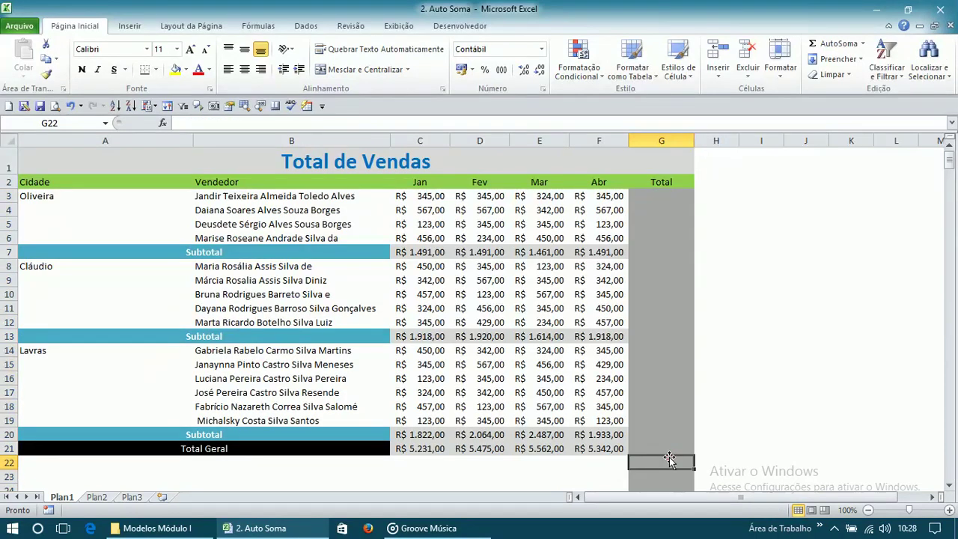
key(ctrl+z)
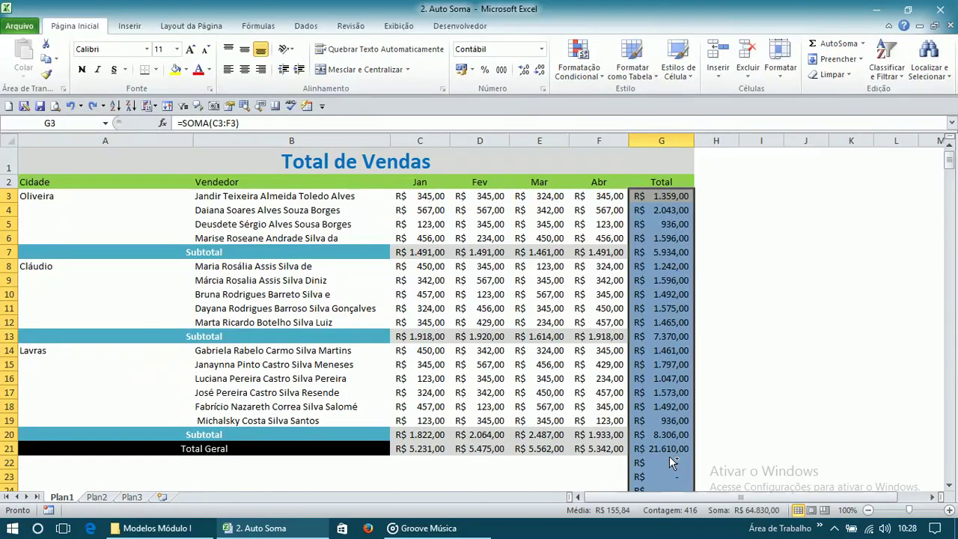
shift+click(671, 449)
key(ctrl+z)
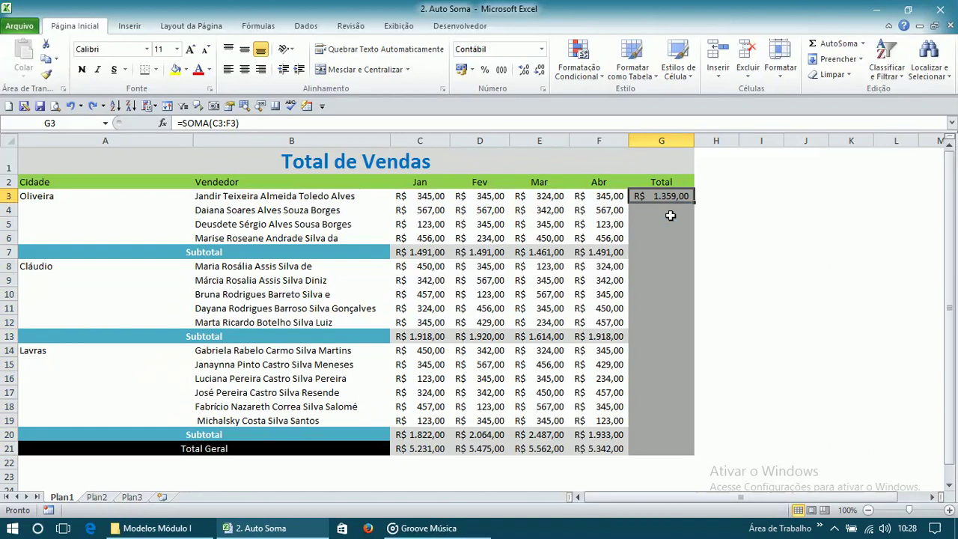
- Fill the total formula from G3 down to the Total Geral row in G21
click(717, 225)
click(684, 196)
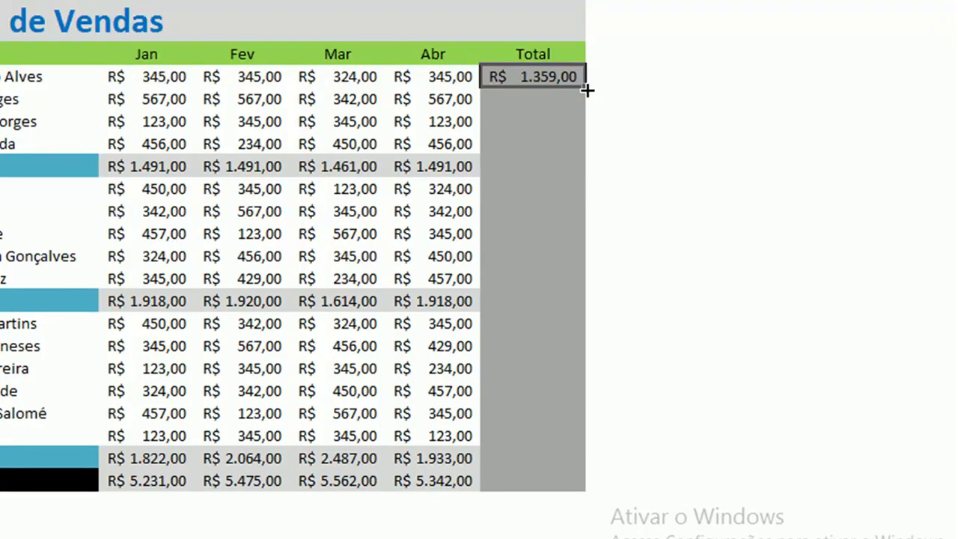
double_click(587, 90)
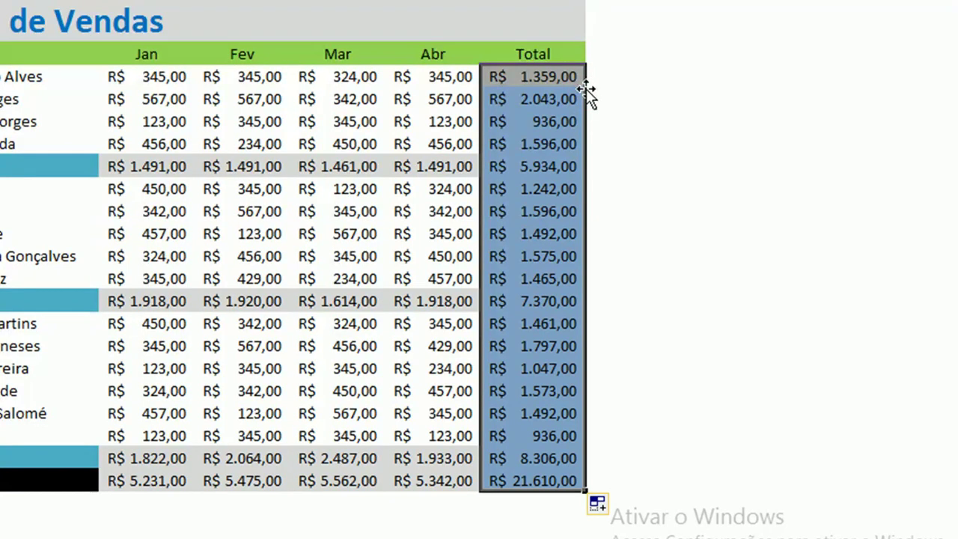
- Clear the formulas from C7:F7, C13:F13, C20:F21 and the Total column G3:G21
click(305, 143)
click(163, 166)
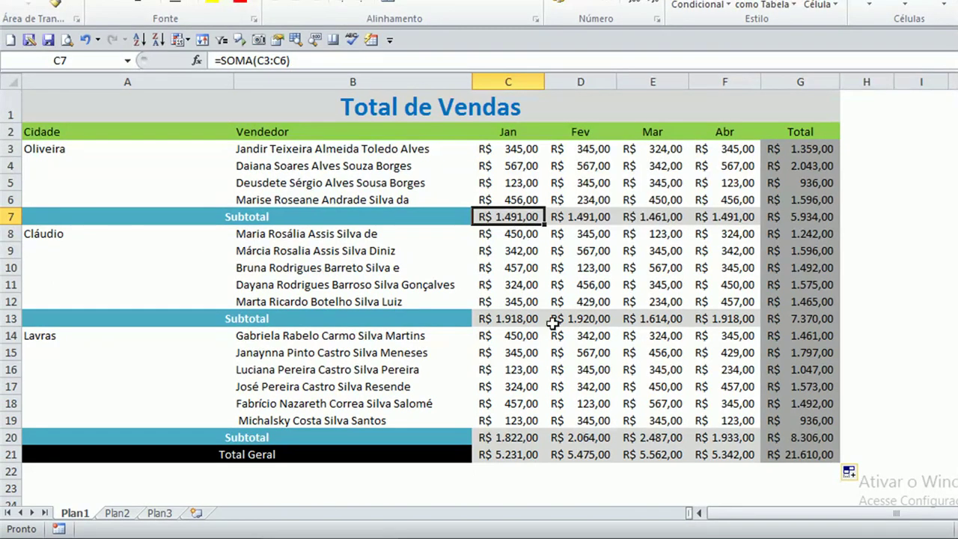
click(745, 333)
drag(499, 217, 793, 215)
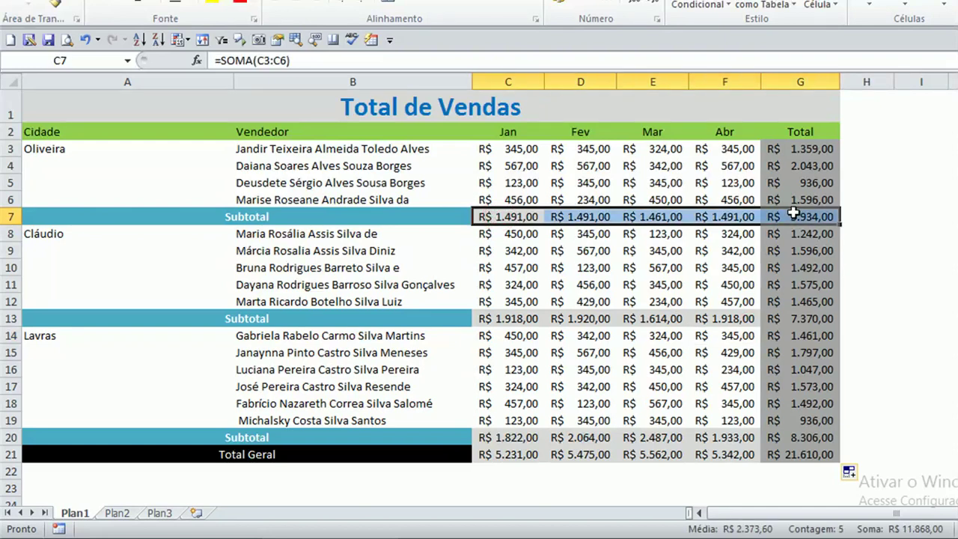
drag(508, 318, 769, 320)
key(Delete)
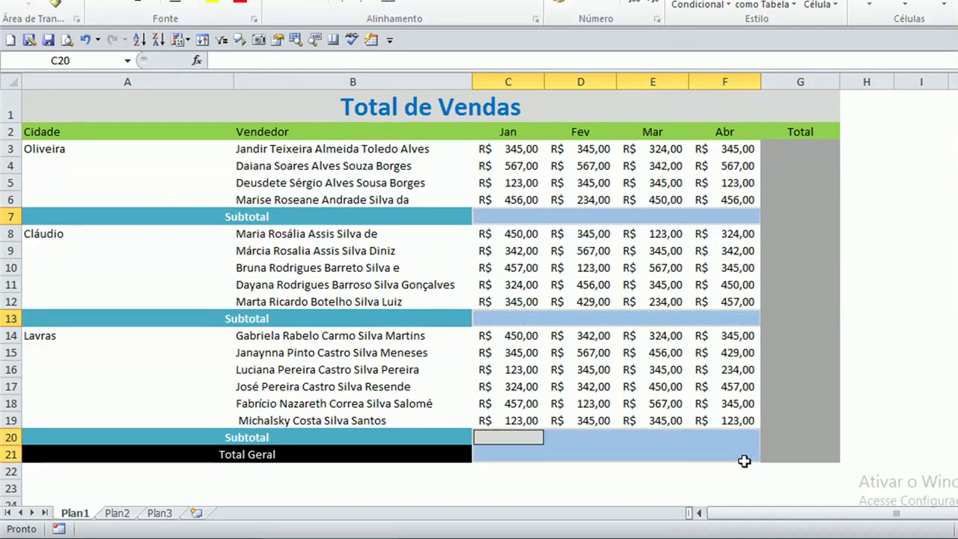
click(516, 212)
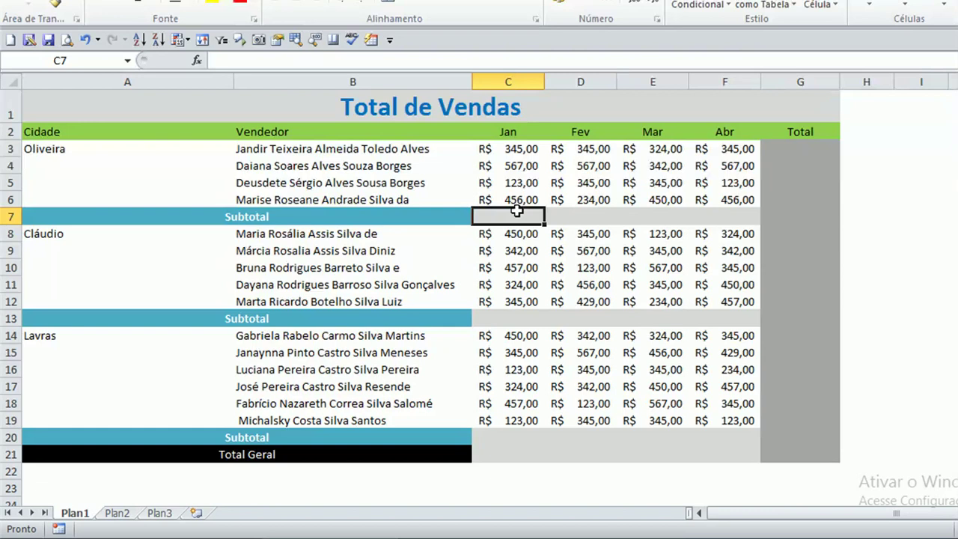
click(497, 317)
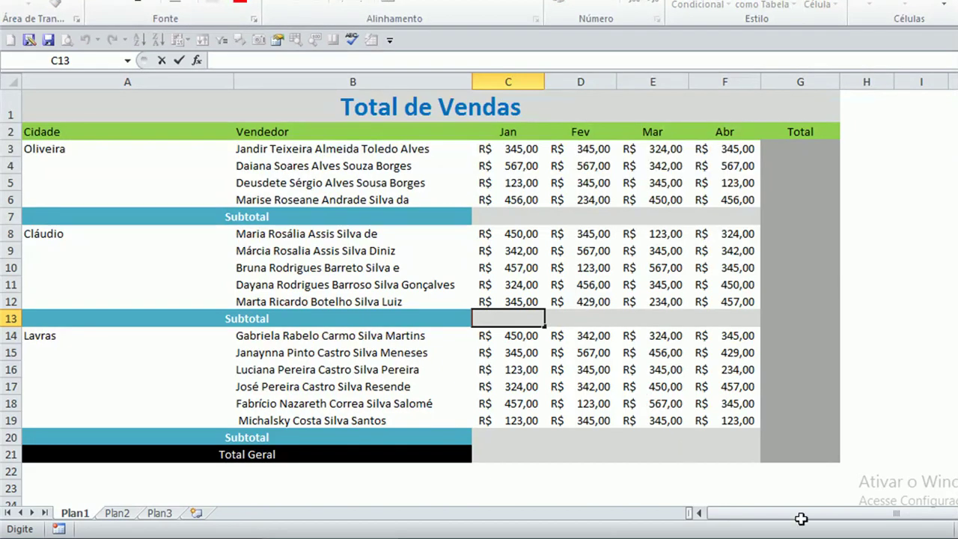
click(582, 298)
click(486, 210)
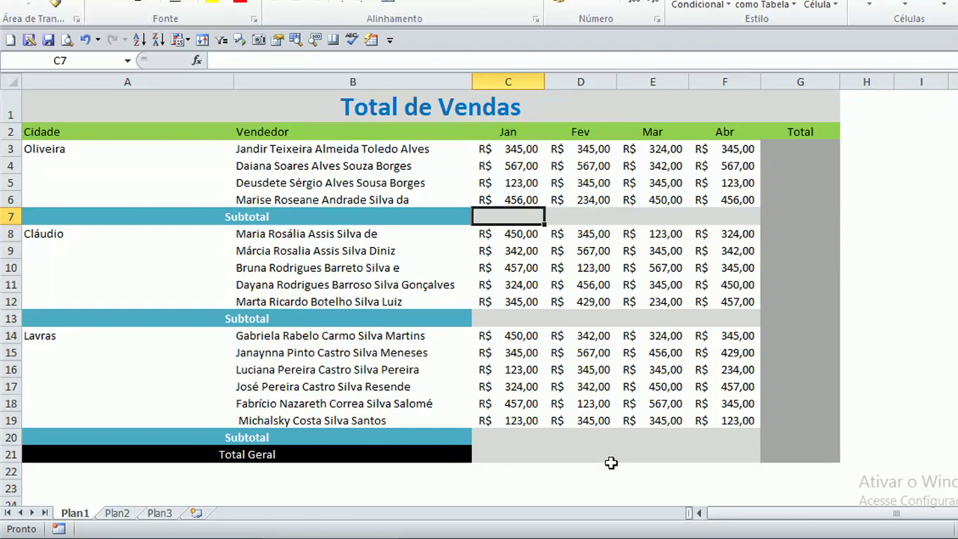
click(584, 352)
- Insert AutoSum formulas at once in the subtotal ranges C7:F7, C13:F13, C20:F20, the Total Geral range C21:F21 and the Total column G3:G21
drag(505, 220, 724, 221)
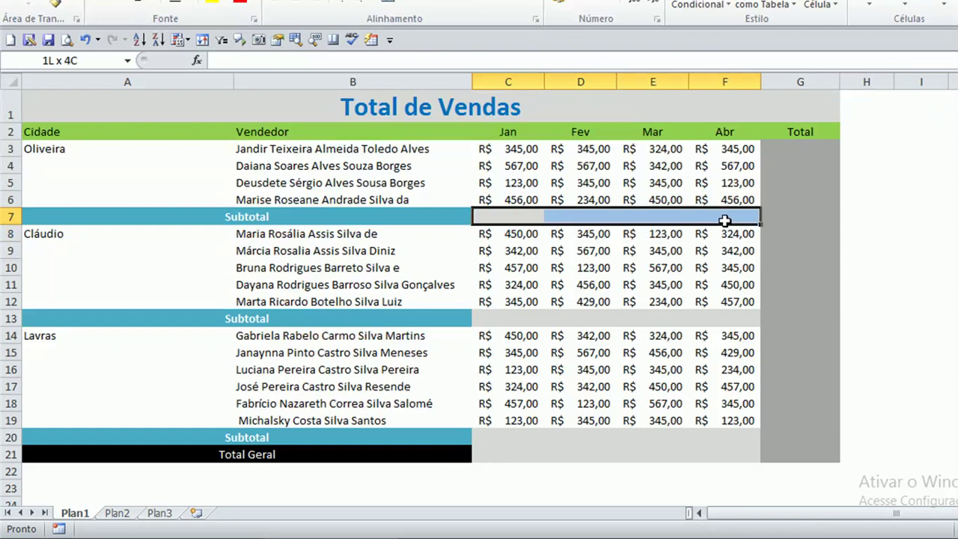
drag(724, 220, 724, 220)
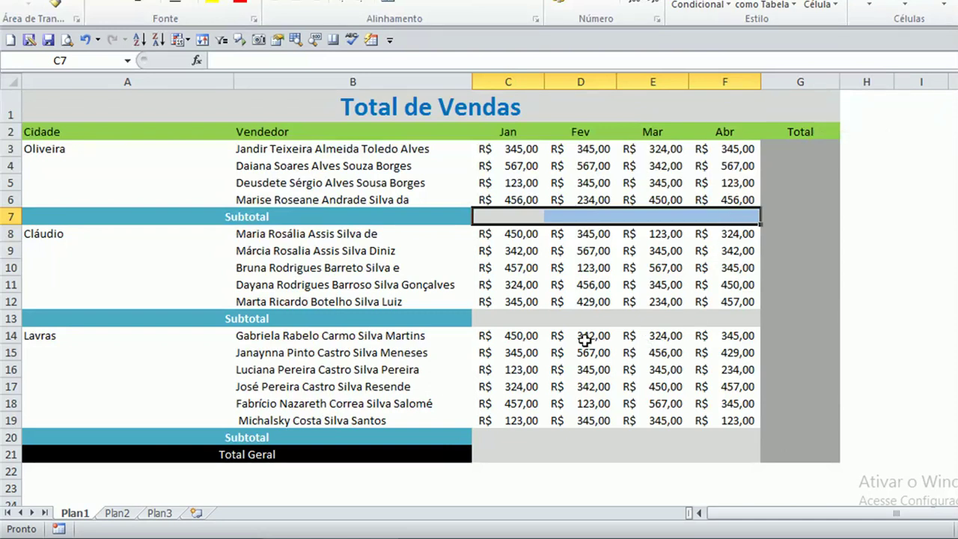
drag(496, 315, 754, 321)
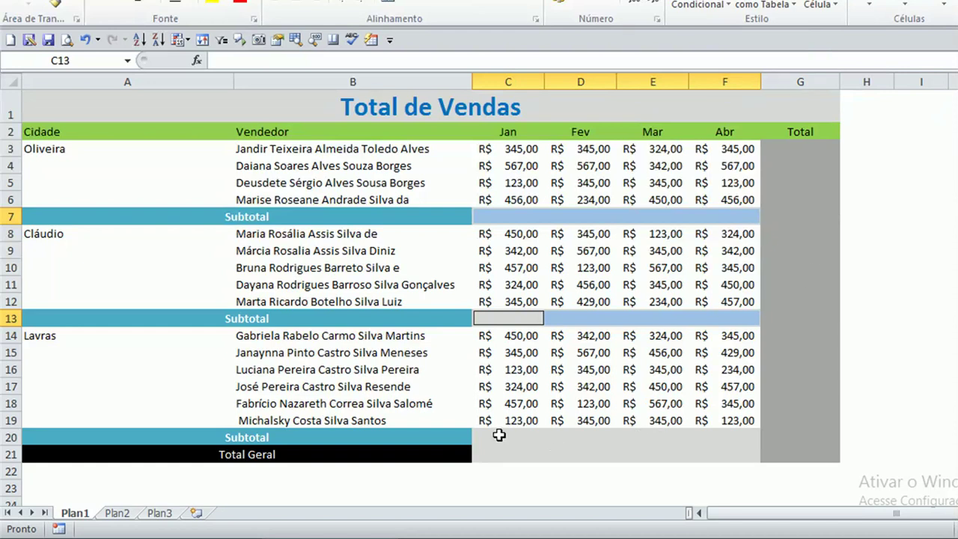
drag(498, 435, 717, 442)
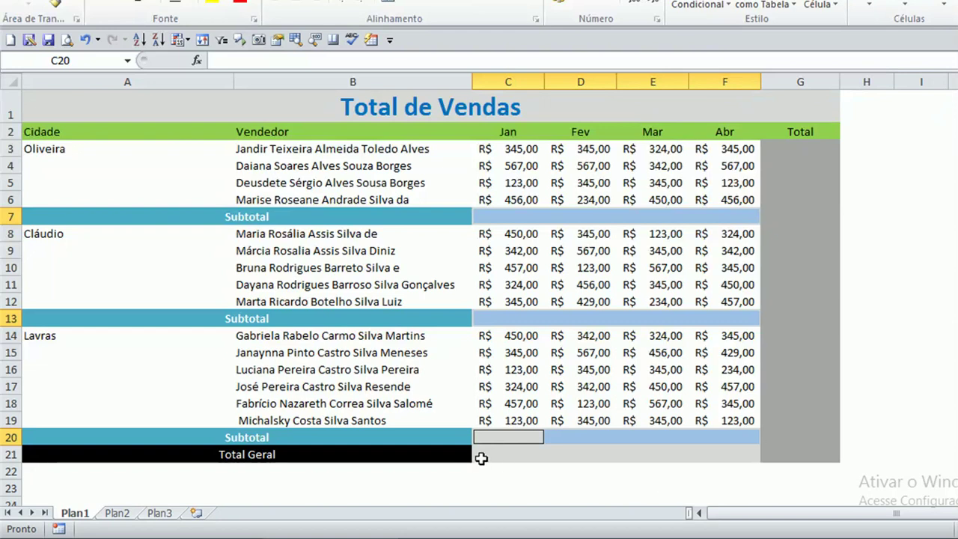
drag(481, 454, 760, 454)
drag(760, 453, 744, 454)
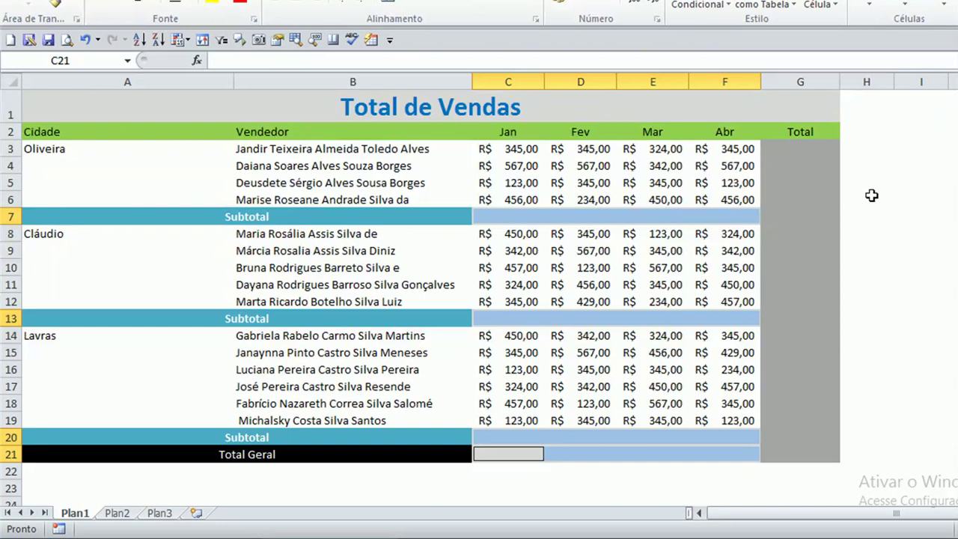
drag(788, 147, 779, 452)
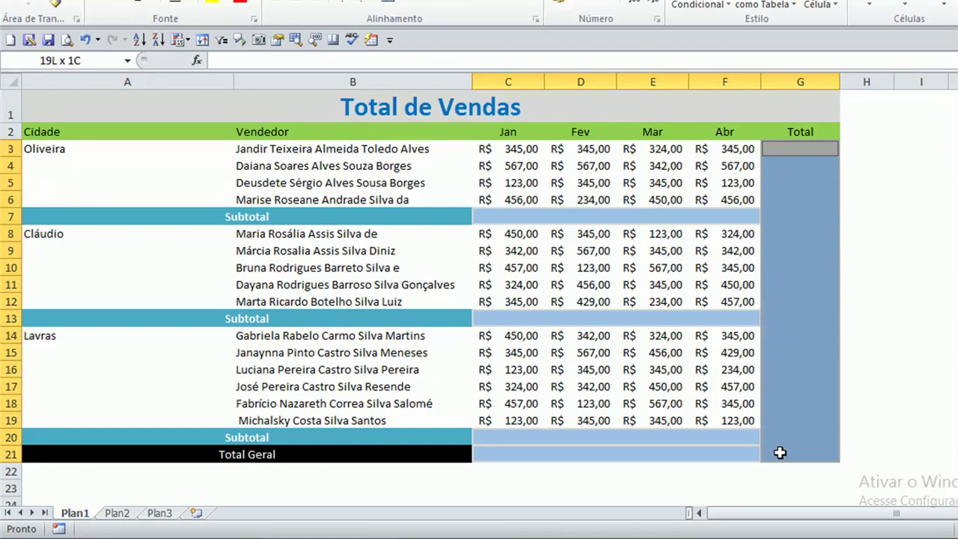
drag(780, 452, 780, 452)
key(alt+equal)
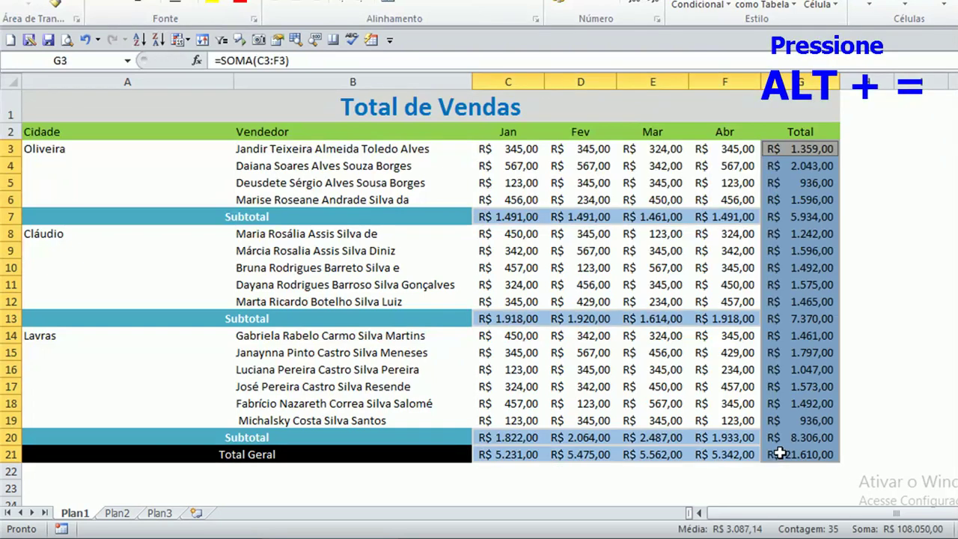
click(529, 197)
click(538, 267)
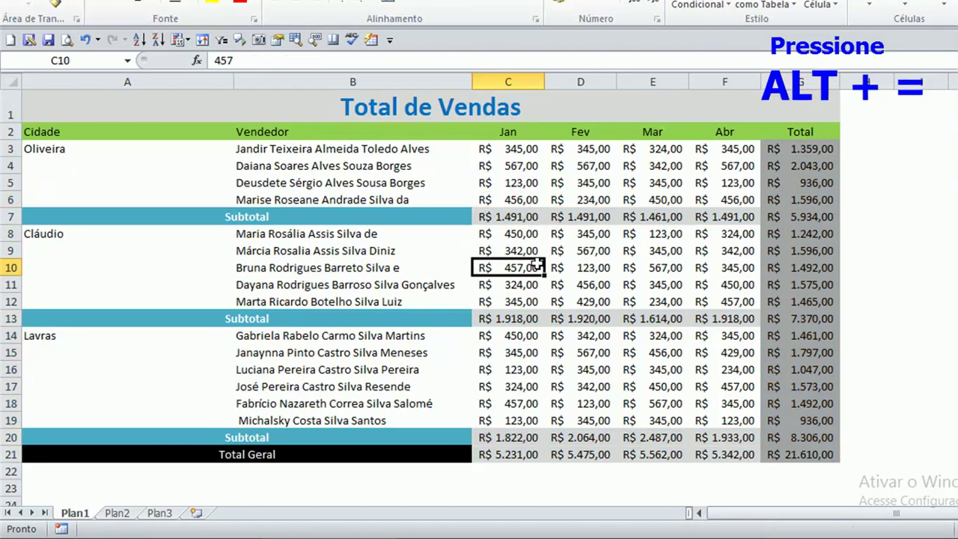
click(678, 314)
click(627, 403)
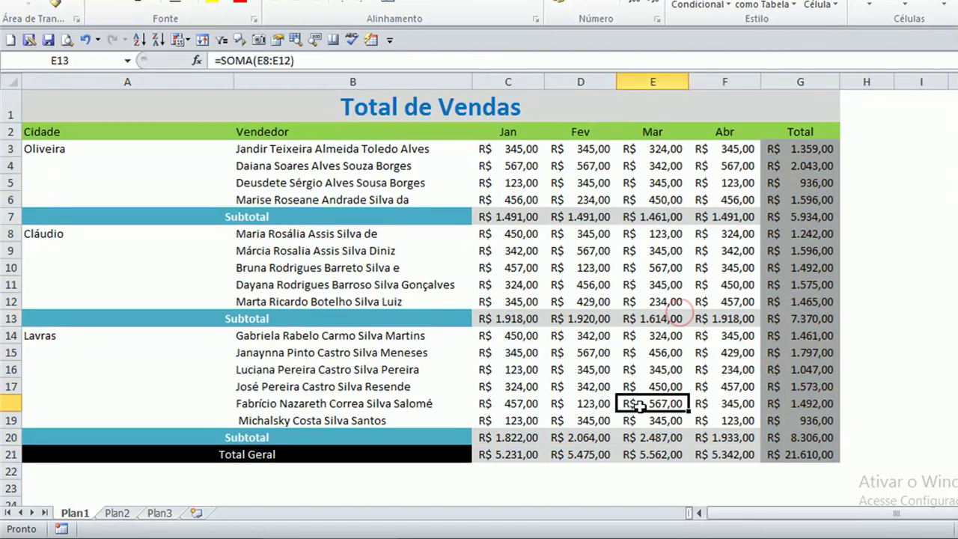
click(530, 402)
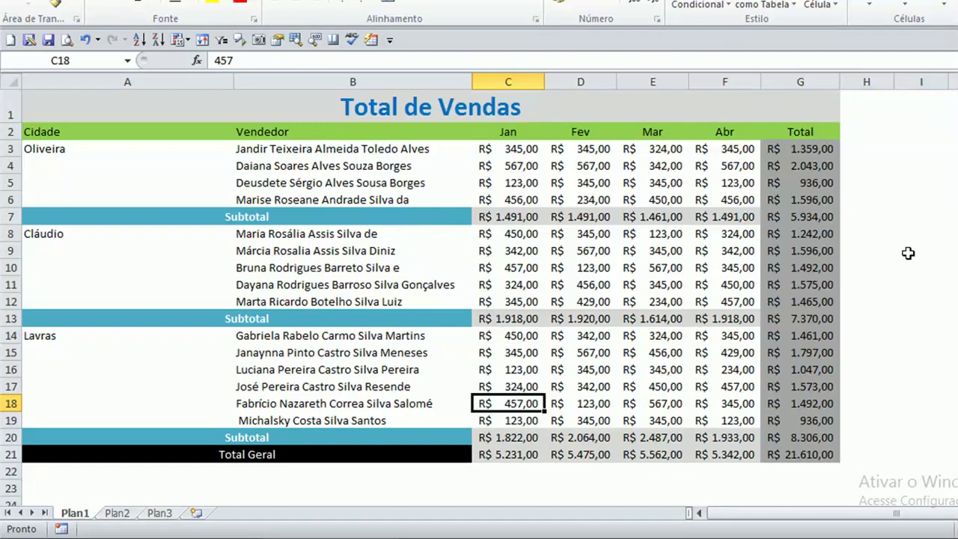
- Examine the formulas in subtotal cells C7, F7, C13 and C20 and in the January Total Geral cell C21, leaving them unedited
click(529, 216)
double_click(529, 216)
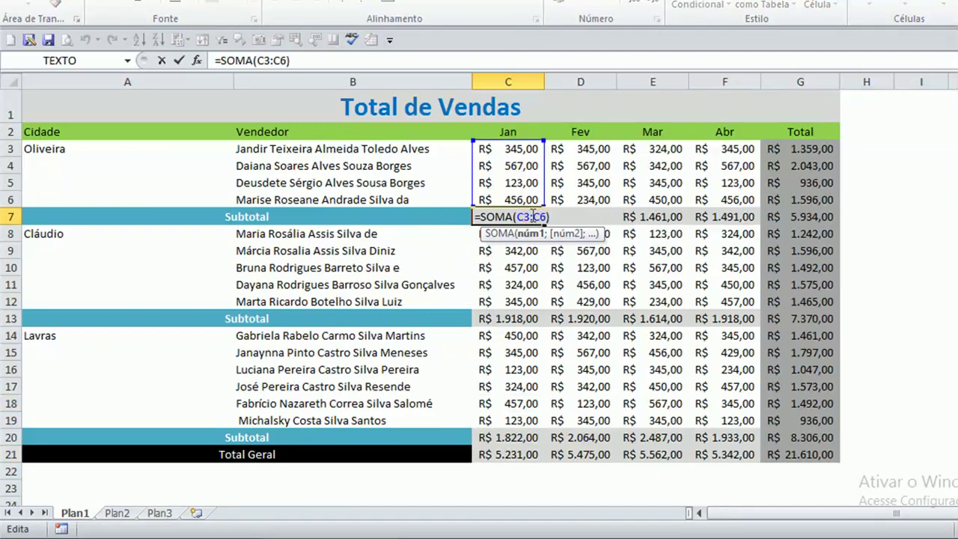
key(Escape)
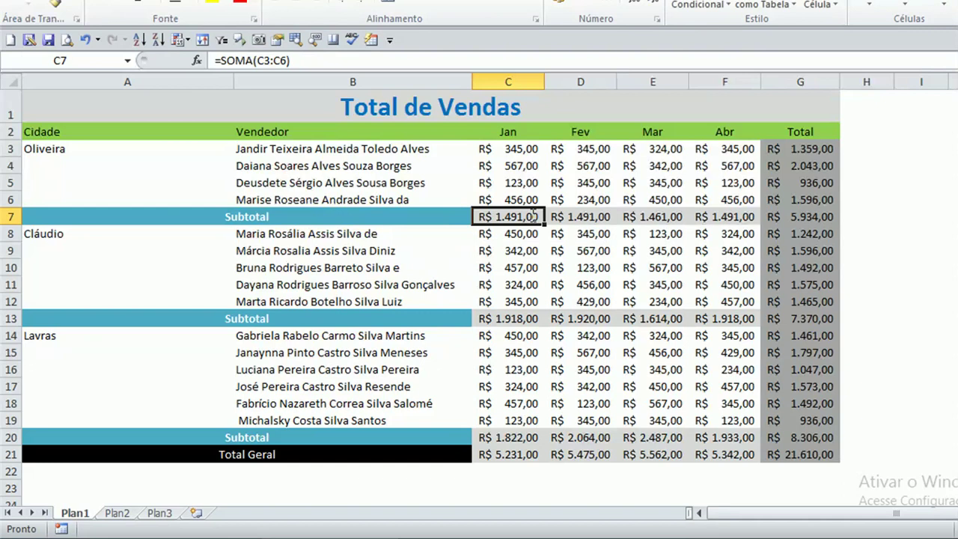
double_click(701, 217)
key(Escape)
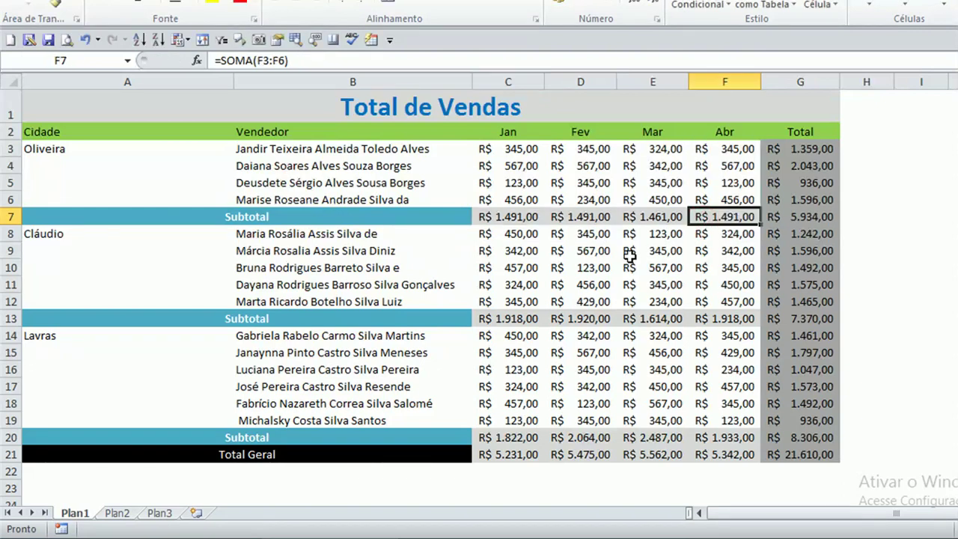
double_click(520, 317)
key(Escape)
double_click(495, 436)
key(Escape)
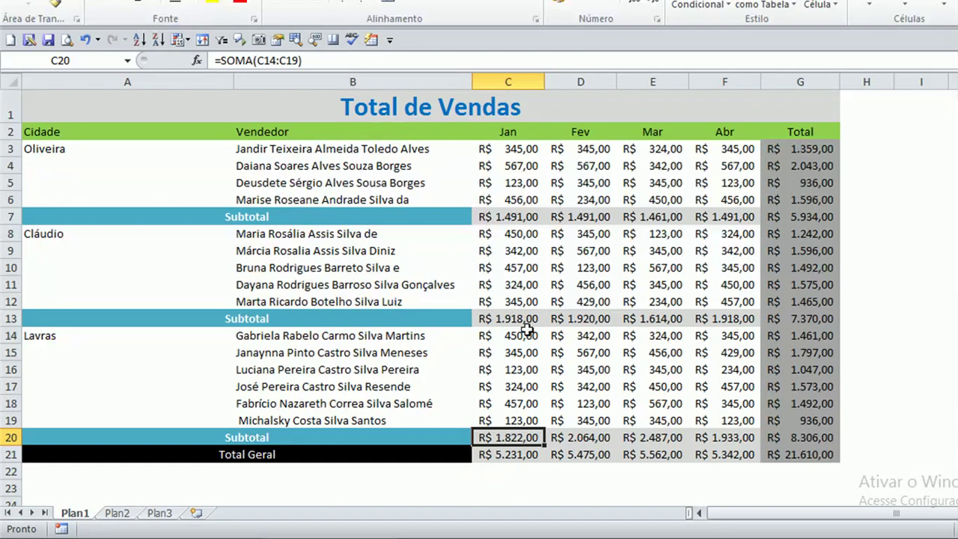
double_click(492, 456)
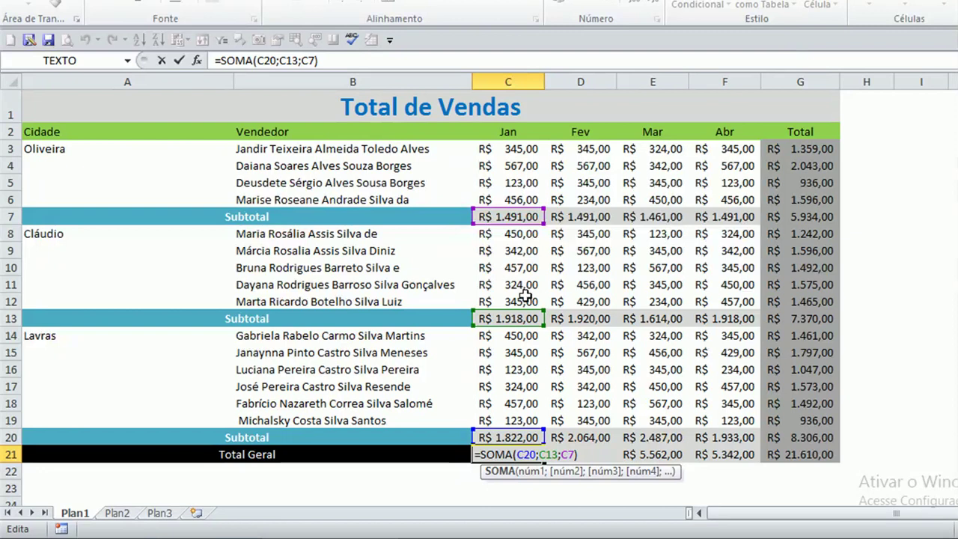
key(Escape)
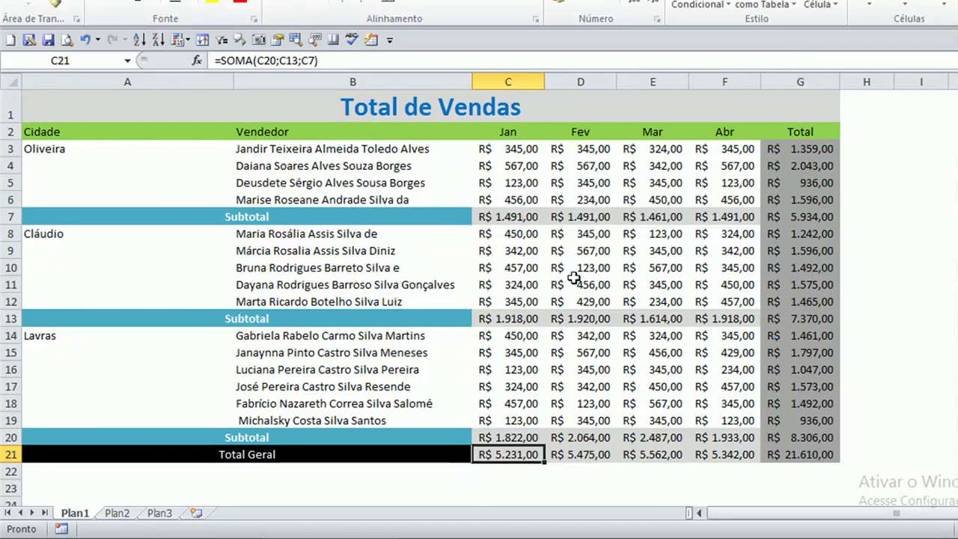
- Examine the row total formulas in G3 and G15 of the Total column, leaving them unedited
click(792, 150)
double_click(792, 150)
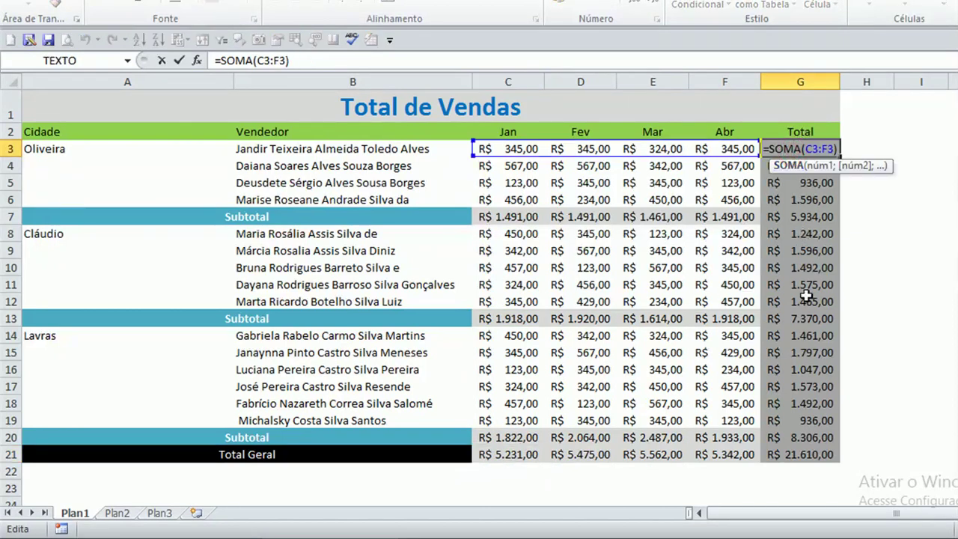
key(Escape)
click(800, 357)
key(ctrl+Down)
double_click(800, 359)
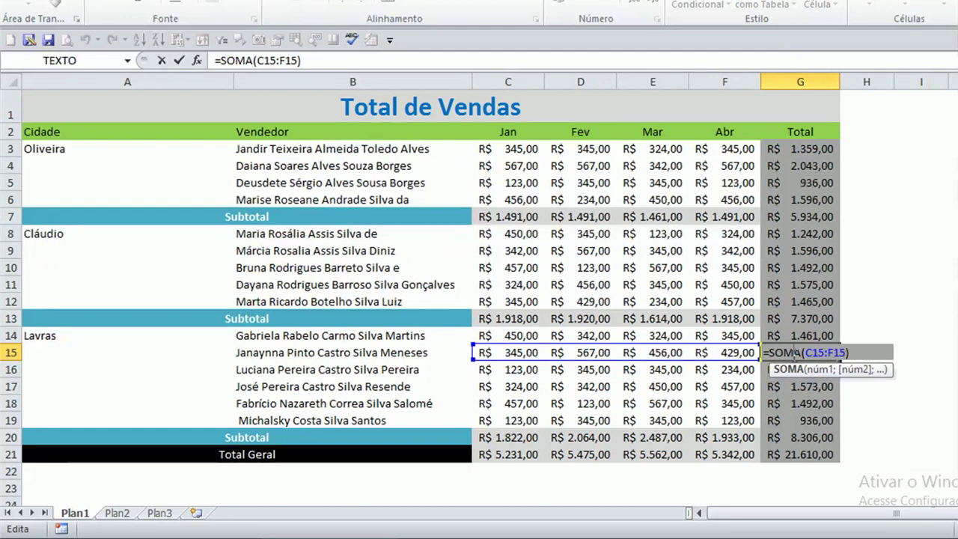
key(Escape)
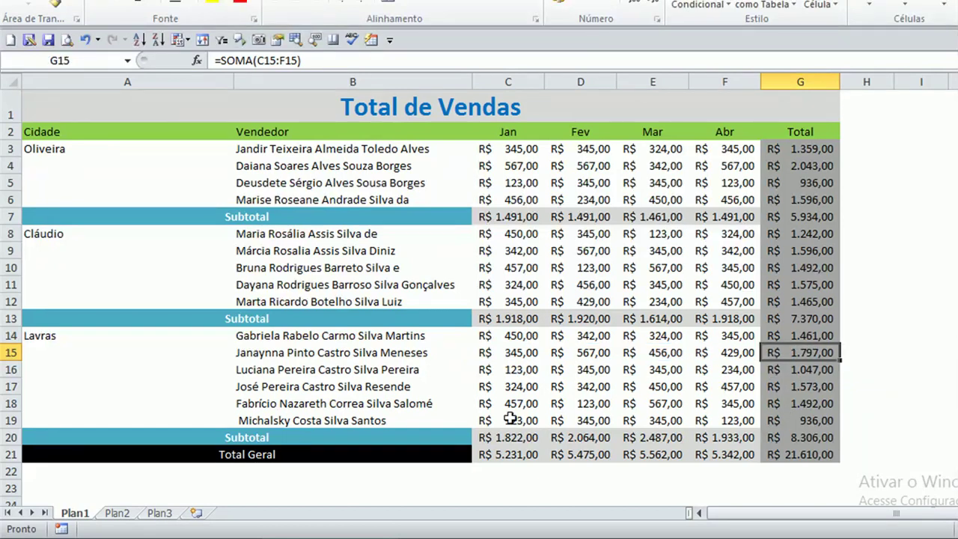
- Review the January subtotal in C7 together with its source cells C3:C6
click(703, 337)
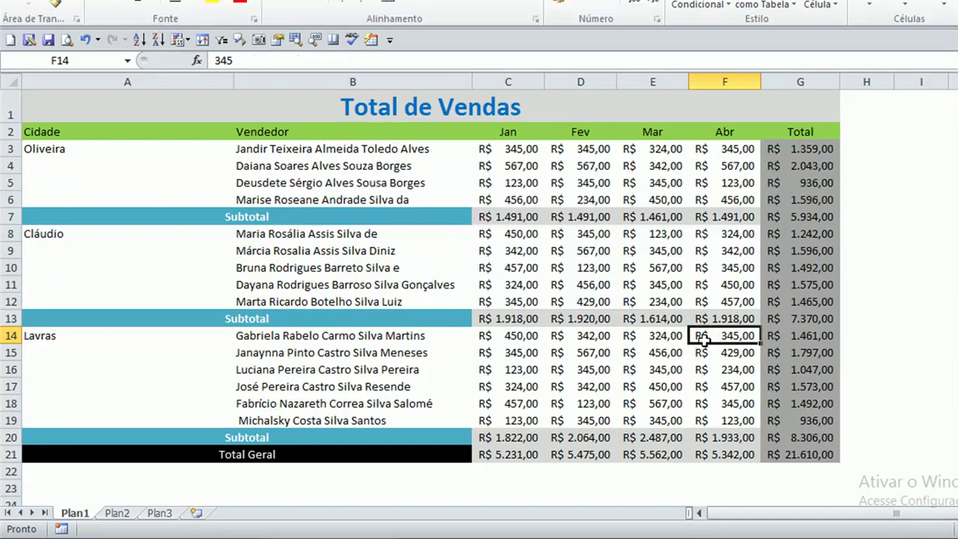
click(515, 318)
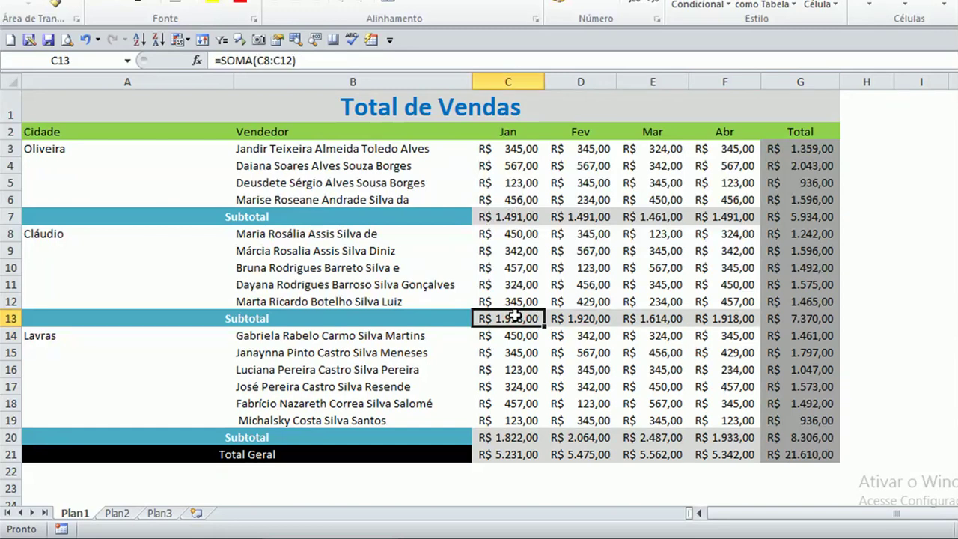
click(521, 216)
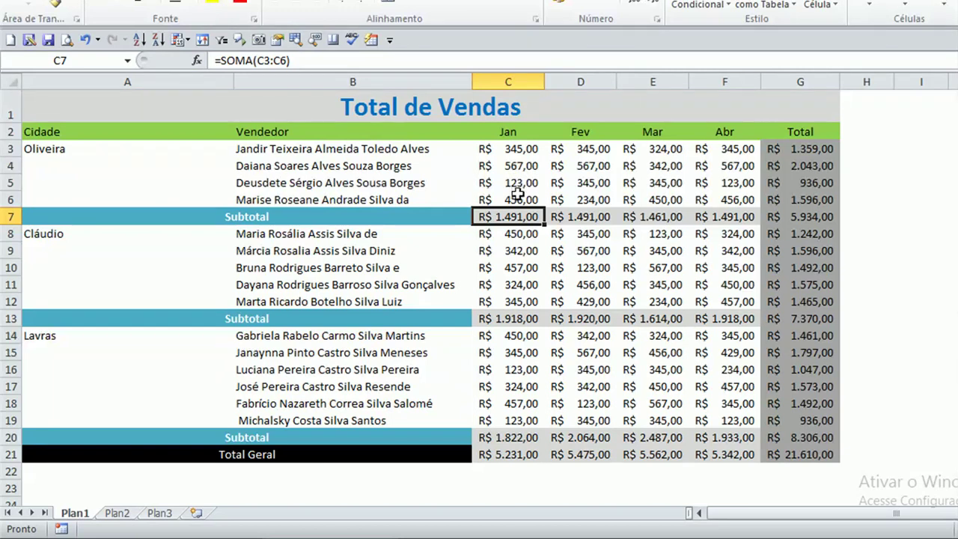
click(512, 200)
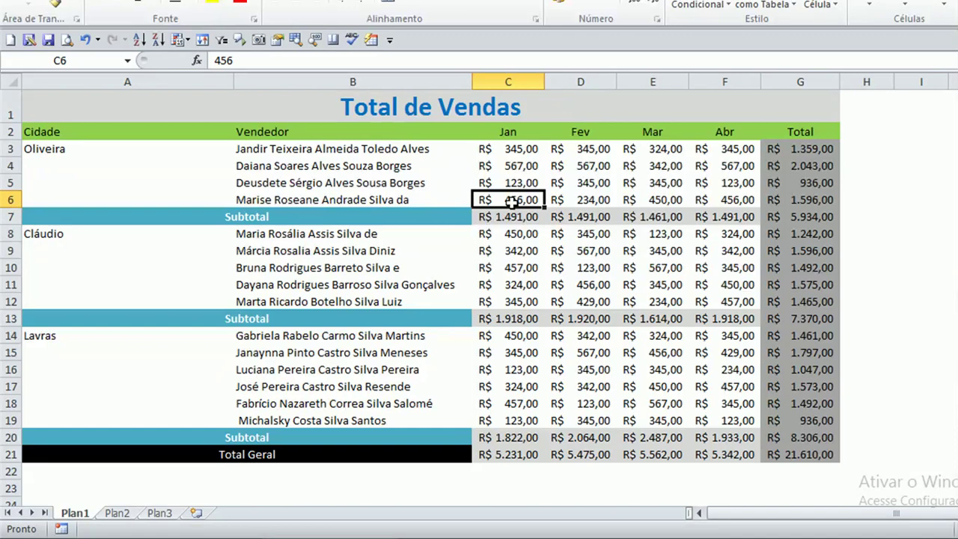
click(514, 180)
click(514, 200)
drag(515, 199, 512, 150)
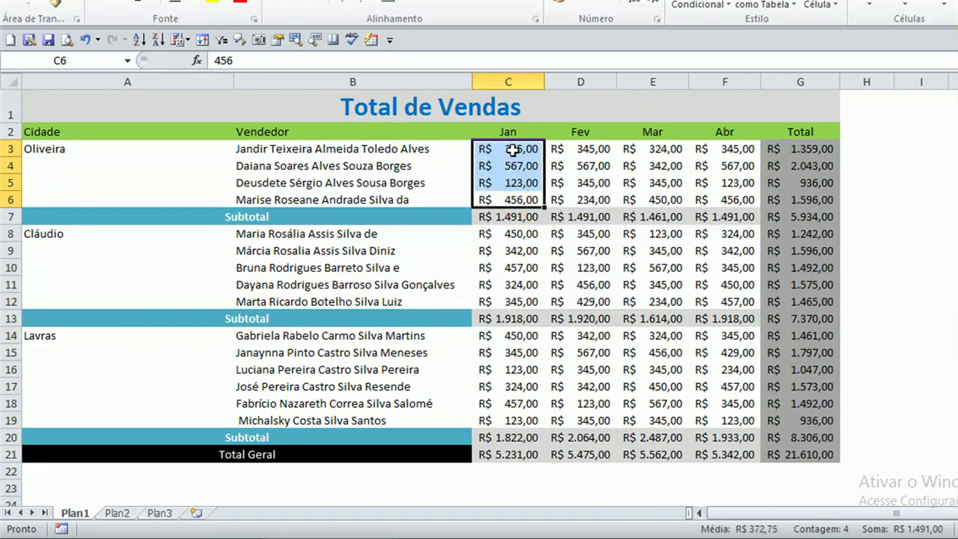
click(507, 218)
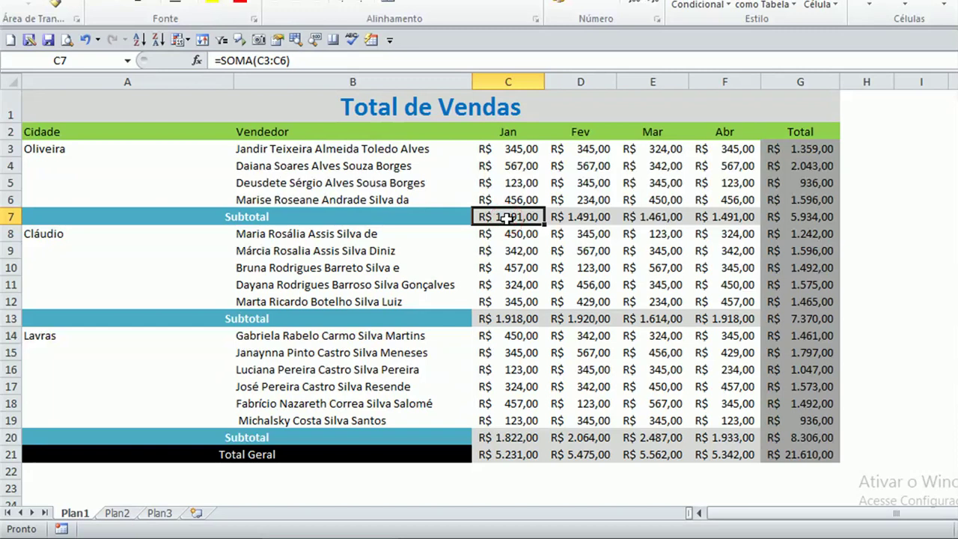
click(511, 199)
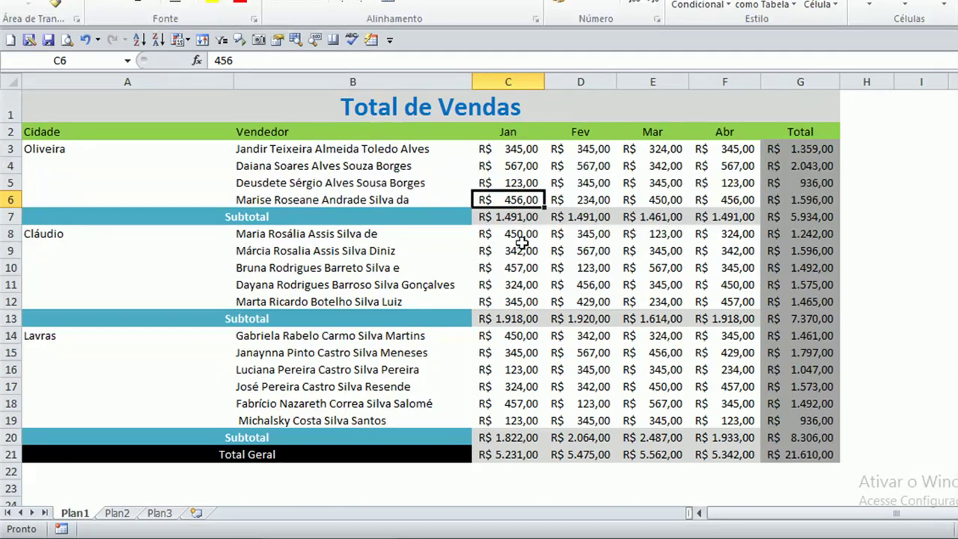
click(514, 216)
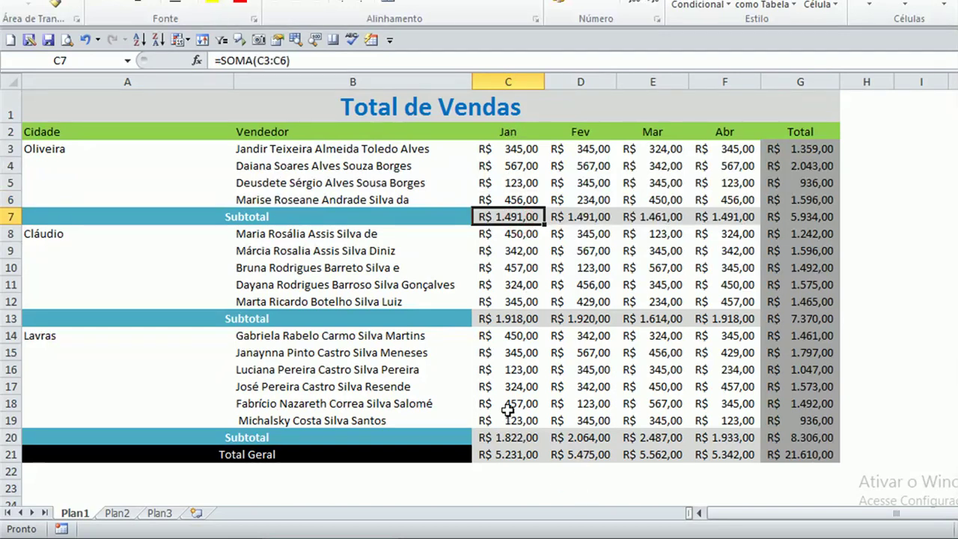
- Review the January subtotal in C13 with its source cells C8:C12, plus the subtotal in C20 and Total Geral in C21
click(513, 366)
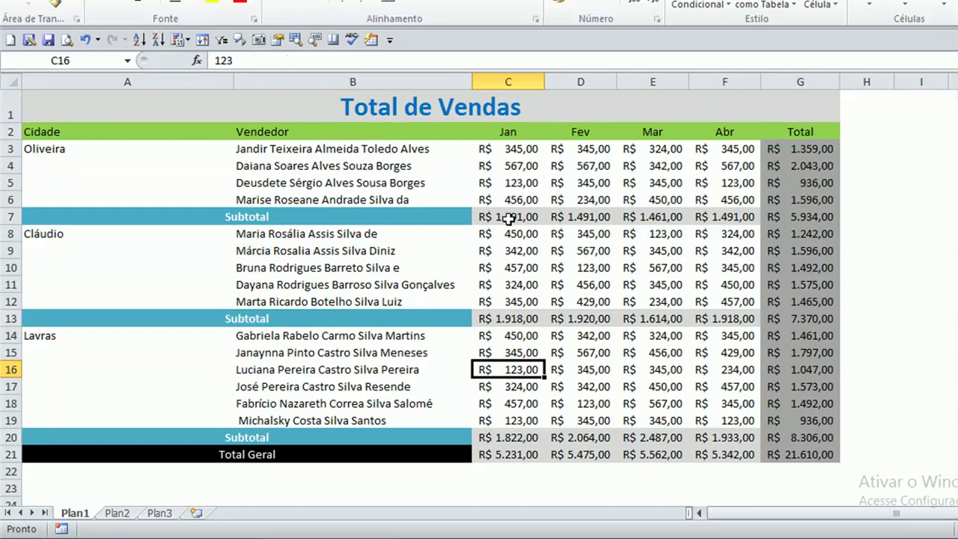
click(512, 317)
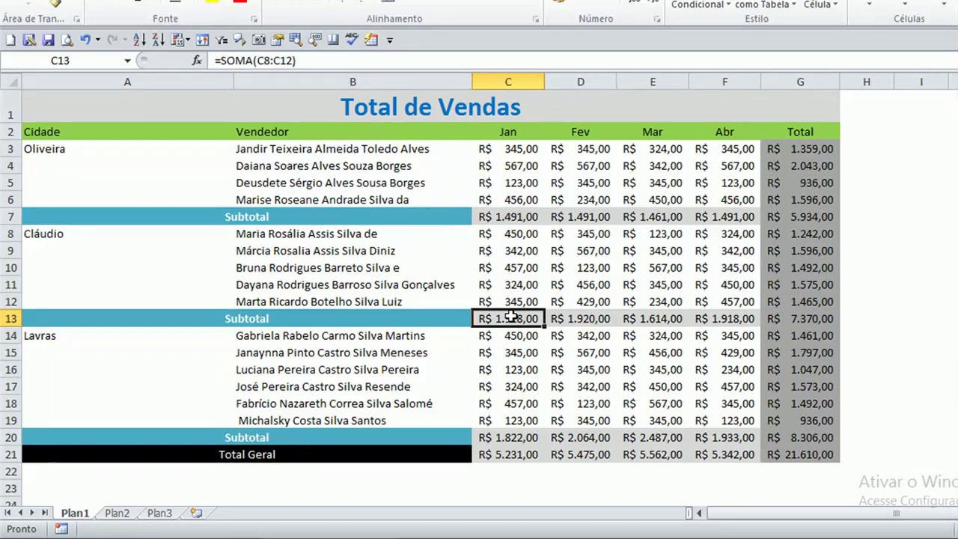
click(514, 301)
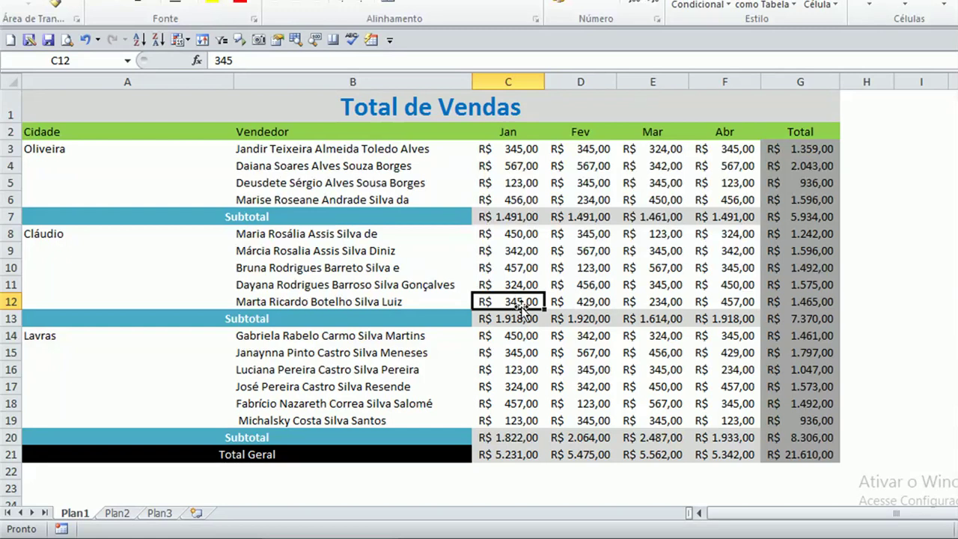
drag(518, 301, 515, 235)
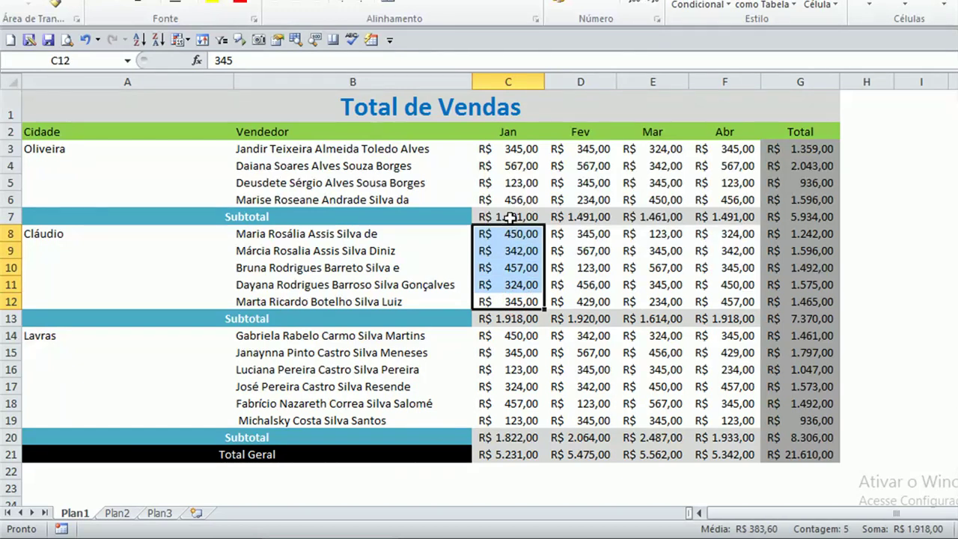
click(509, 217)
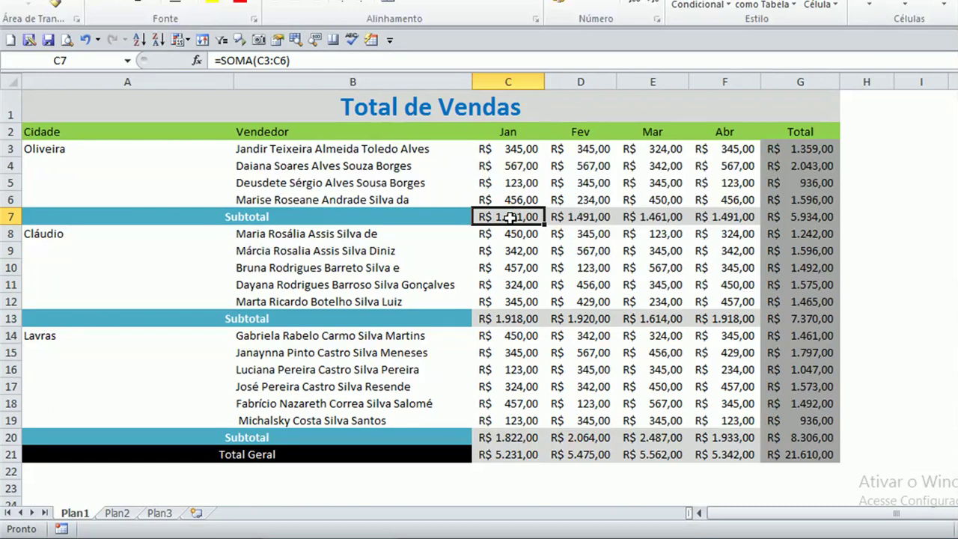
click(513, 234)
drag(513, 266, 511, 292)
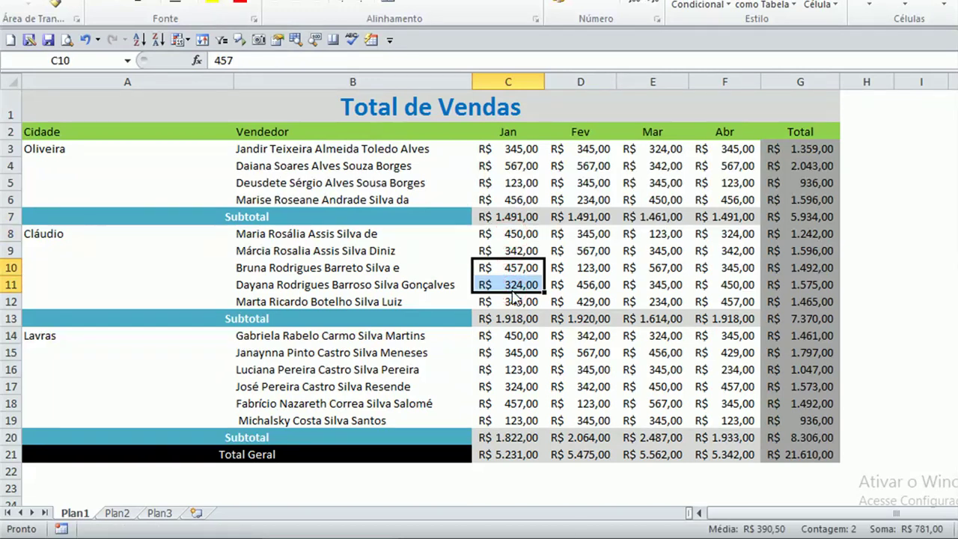
click(511, 435)
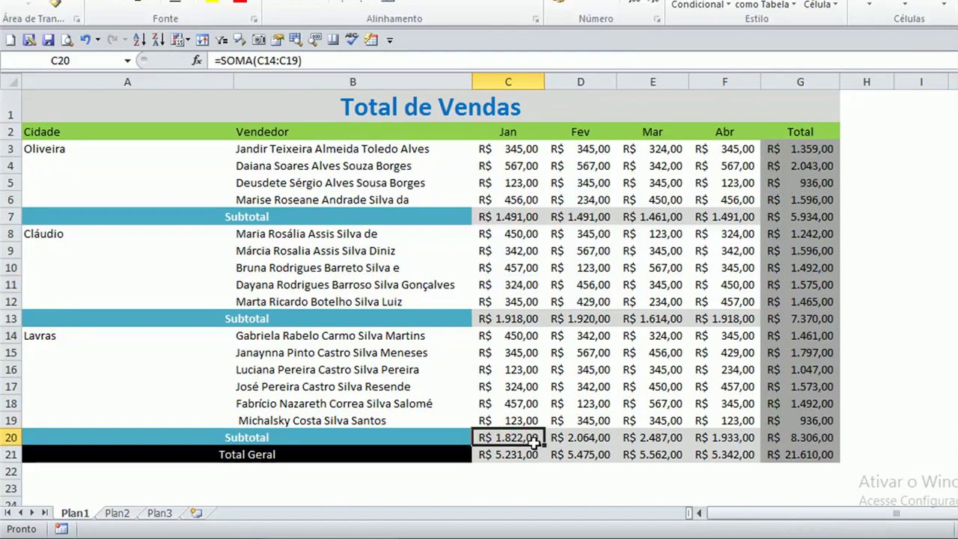
click(516, 456)
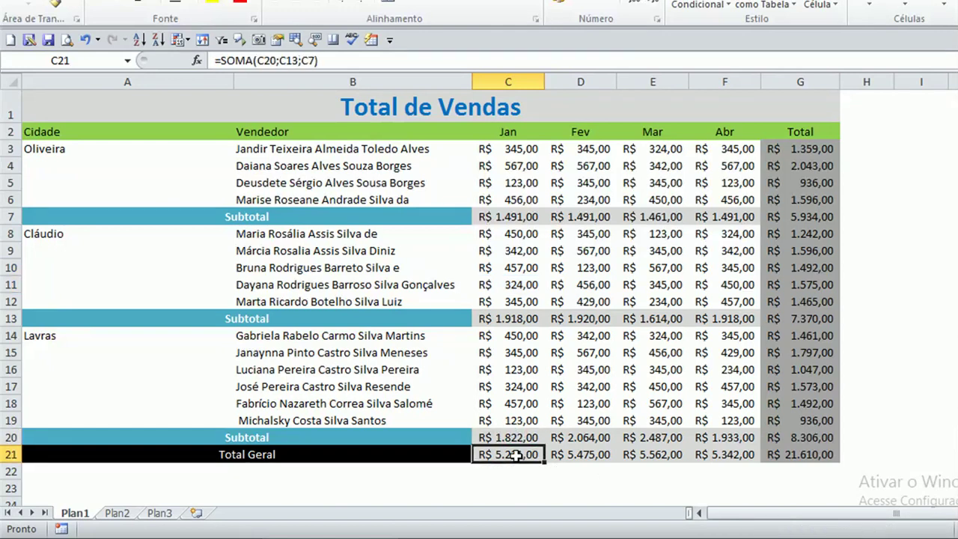
- Examine the SOMA formulas in January's Total Geral cell C21 and subtotal cell C20 with their highlighted source ranges, without editing them
double_click(516, 455)
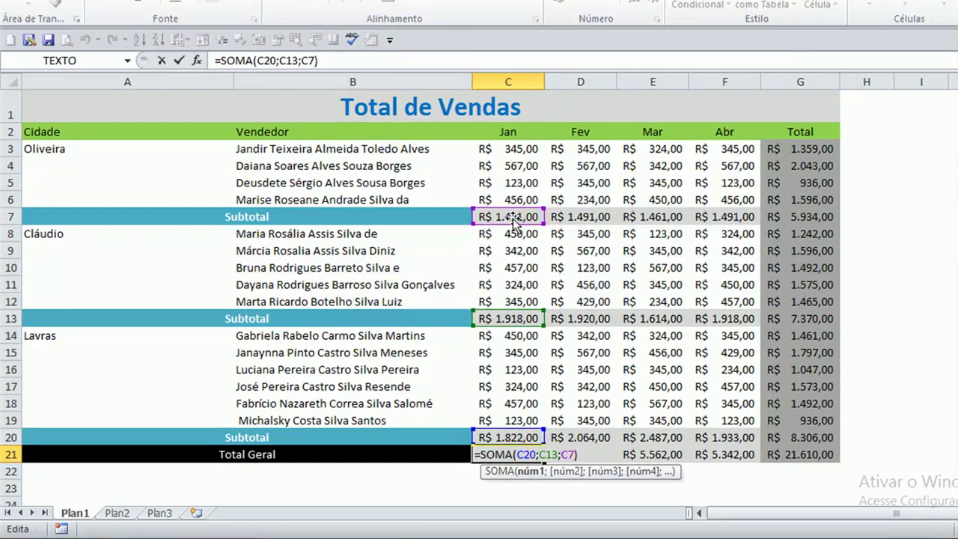
key(ctrl+Return)
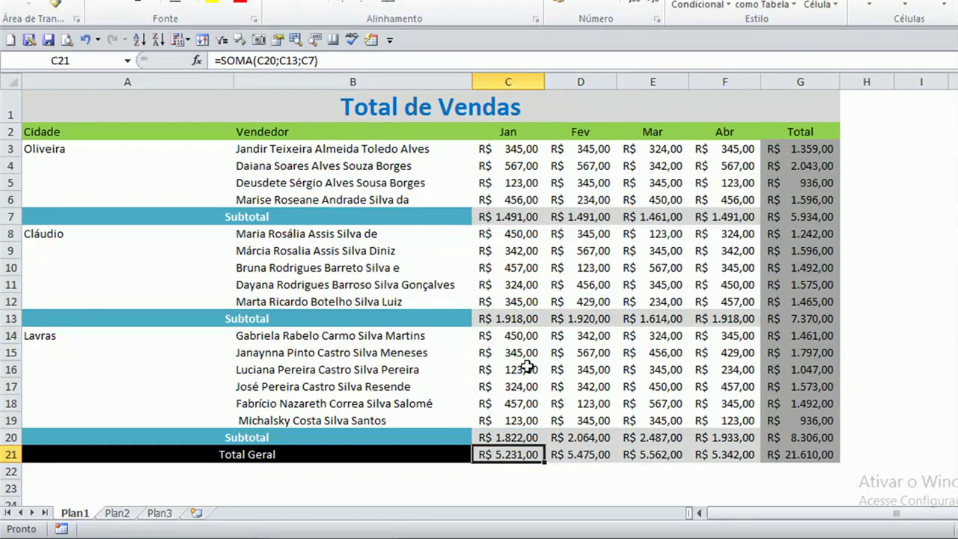
click(506, 440)
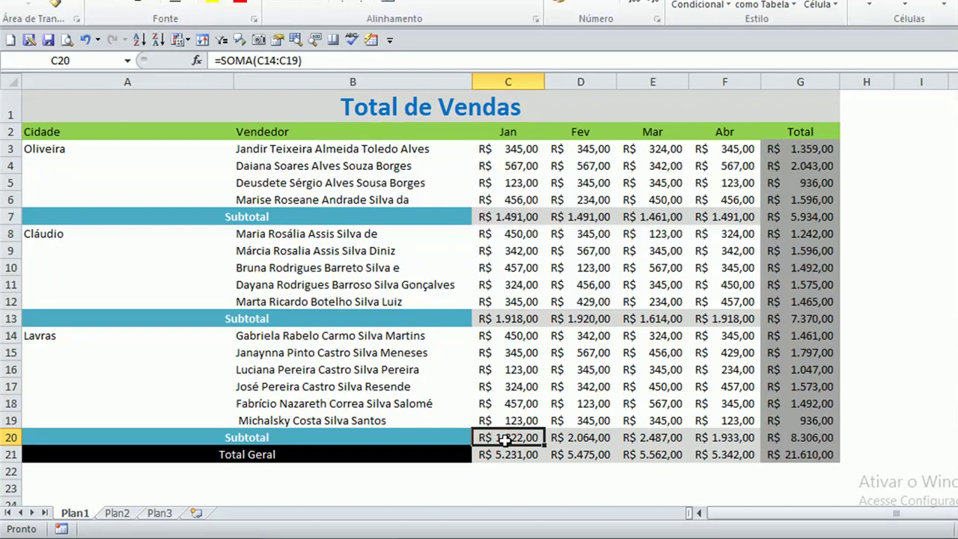
double_click(503, 439)
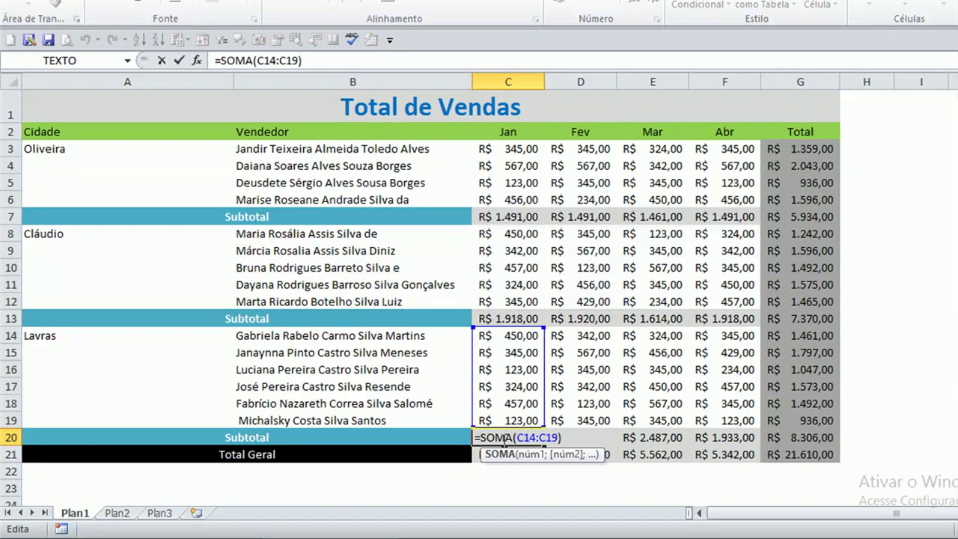
key(Escape)
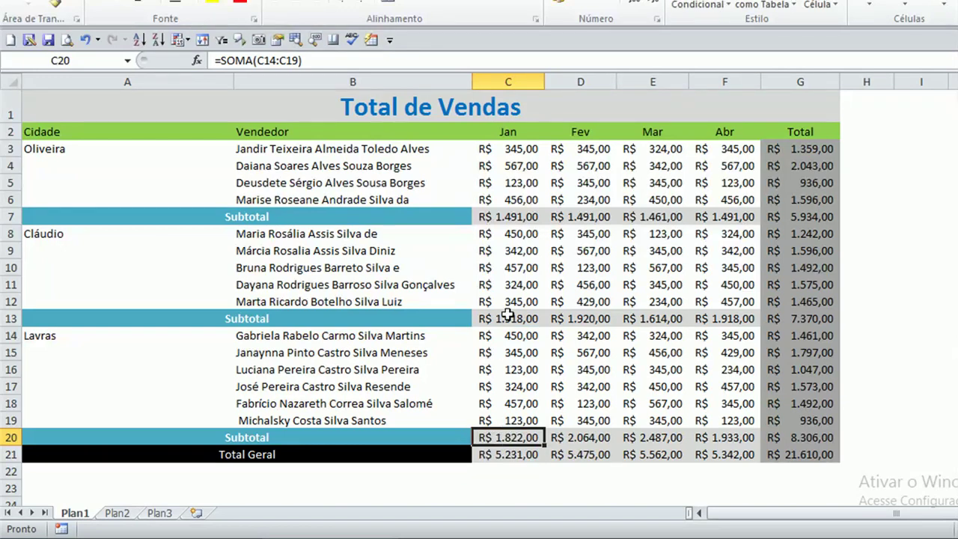
- Review January sales cells within C14:C19 that feed the Lavras subtotal, plus the Total Geral in C21
click(513, 420)
click(514, 382)
click(513, 351)
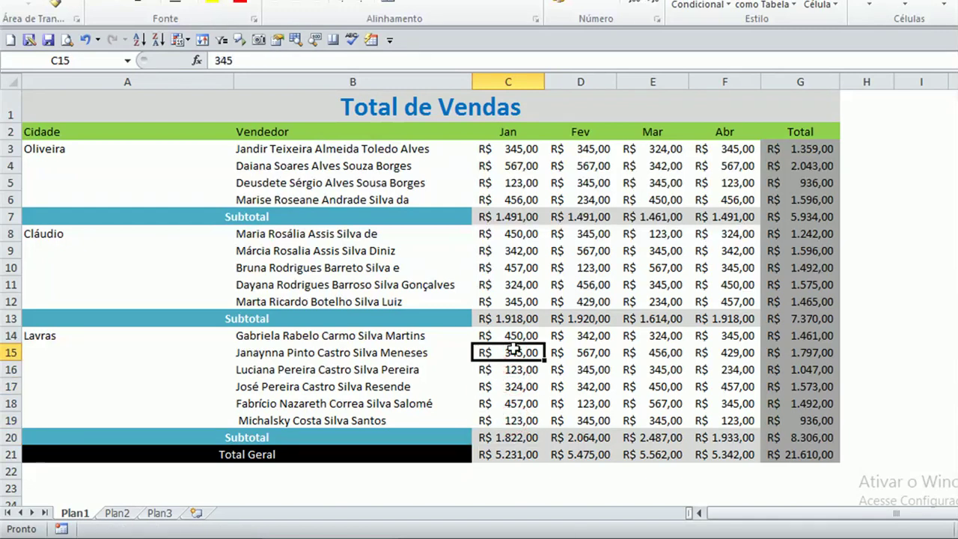
click(491, 456)
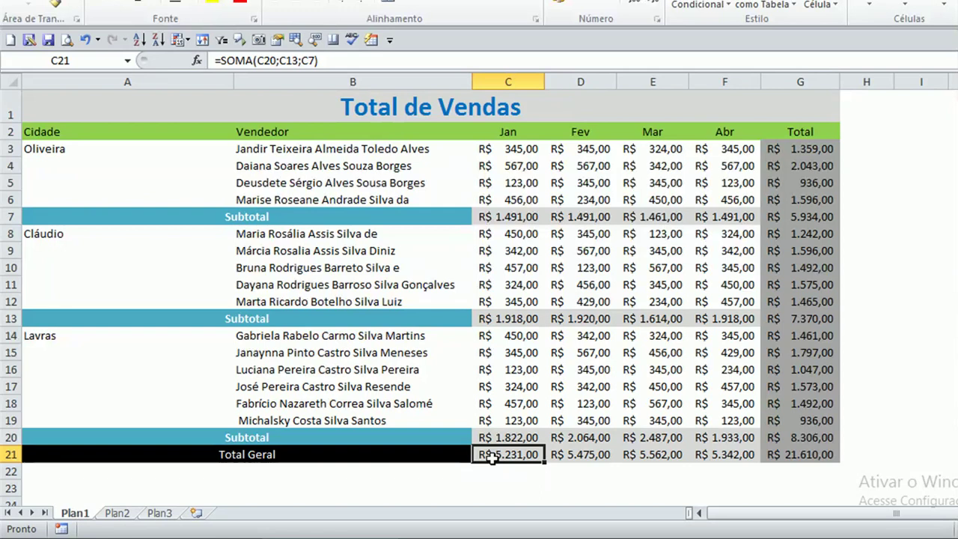
- Examine the row total formula in G3 and its source cells C3:F3, leaving the formula unedited
click(790, 149)
double_click(791, 149)
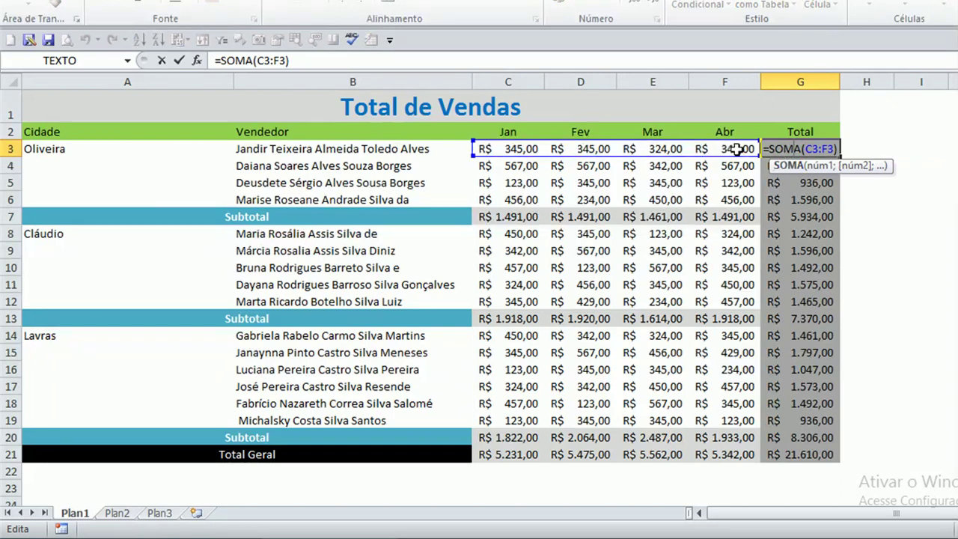
key(Escape)
drag(737, 149, 488, 150)
drag(487, 150, 487, 150)
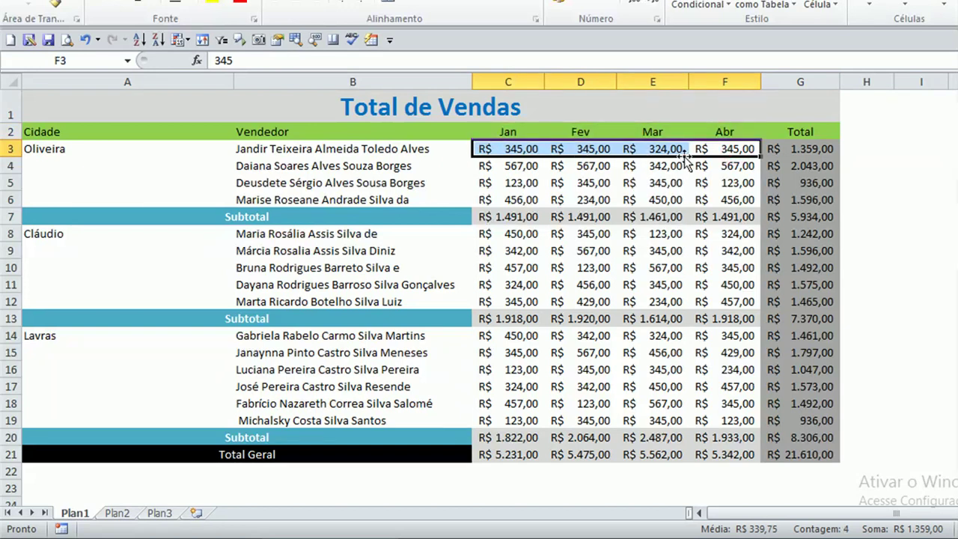
click(741, 150)
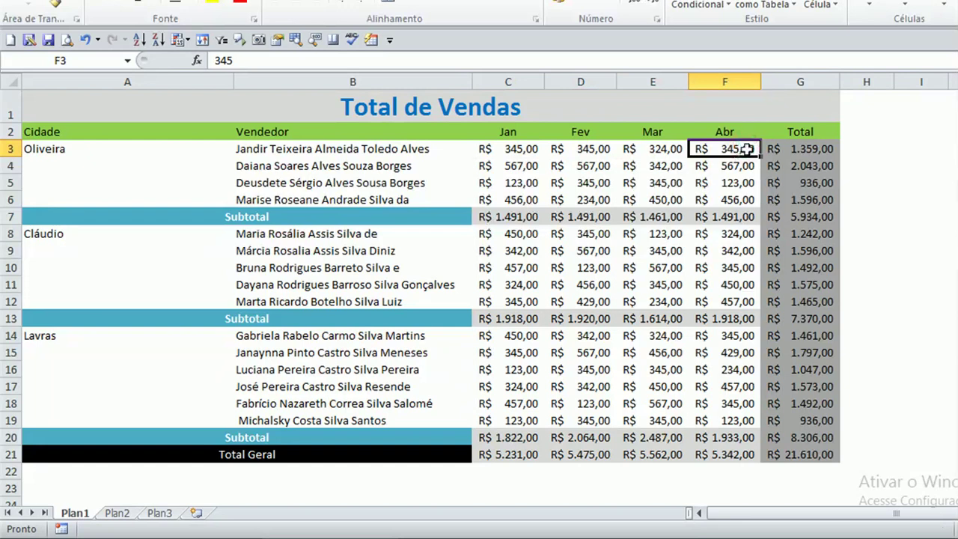
click(739, 148)
click(562, 403)
click(519, 267)
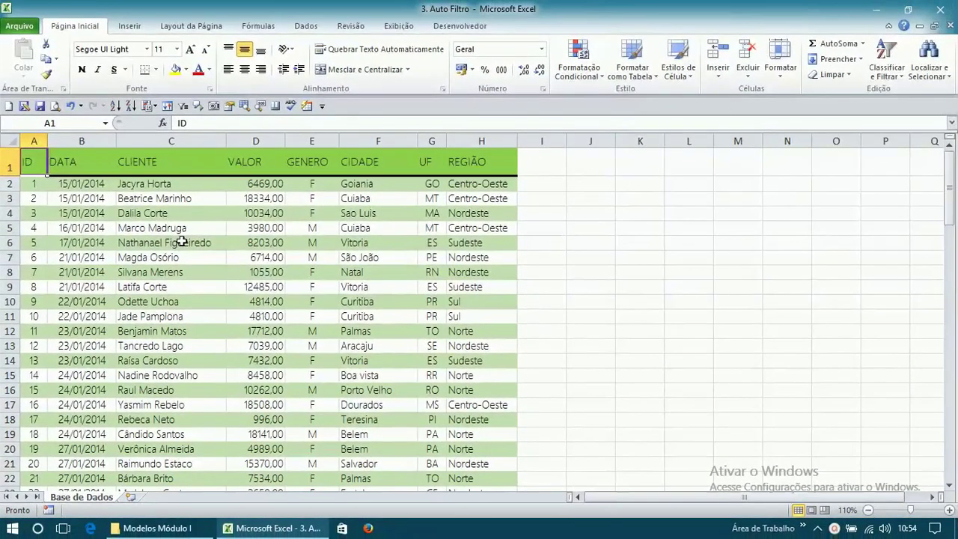
- Review the Base de Dados column headers from ID through UF and view the available sort and filter options without applying any
click(73, 241)
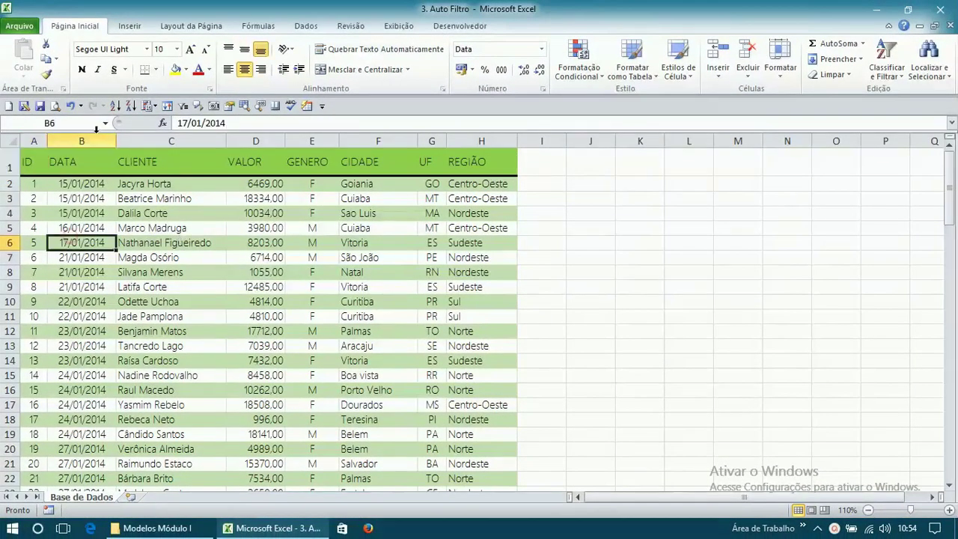
click(64, 160)
click(143, 168)
click(178, 198)
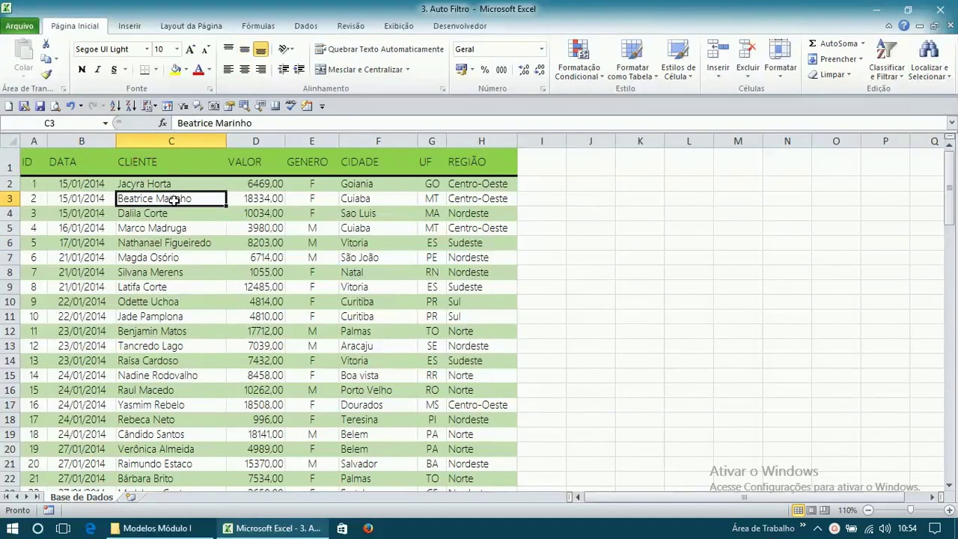
click(25, 158)
click(66, 166)
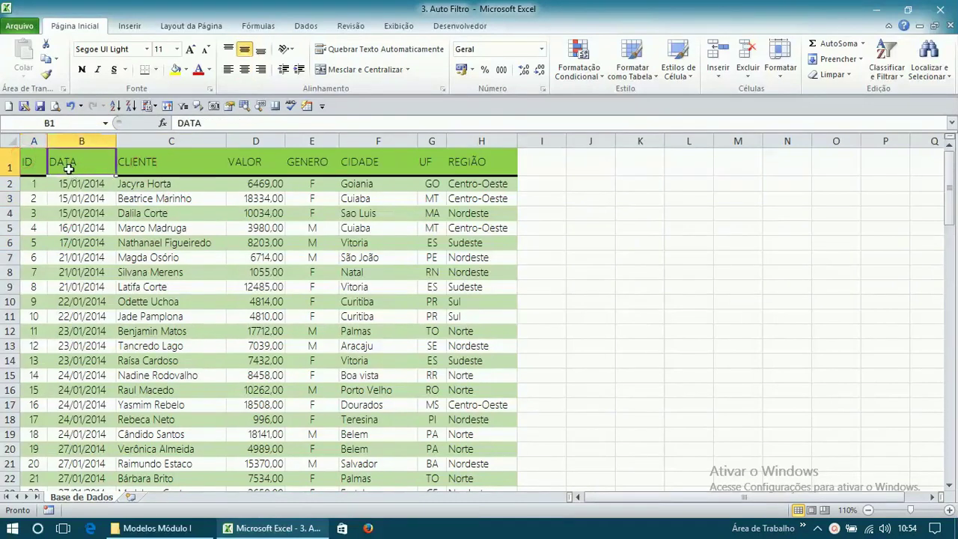
click(138, 166)
click(244, 161)
click(326, 160)
click(382, 160)
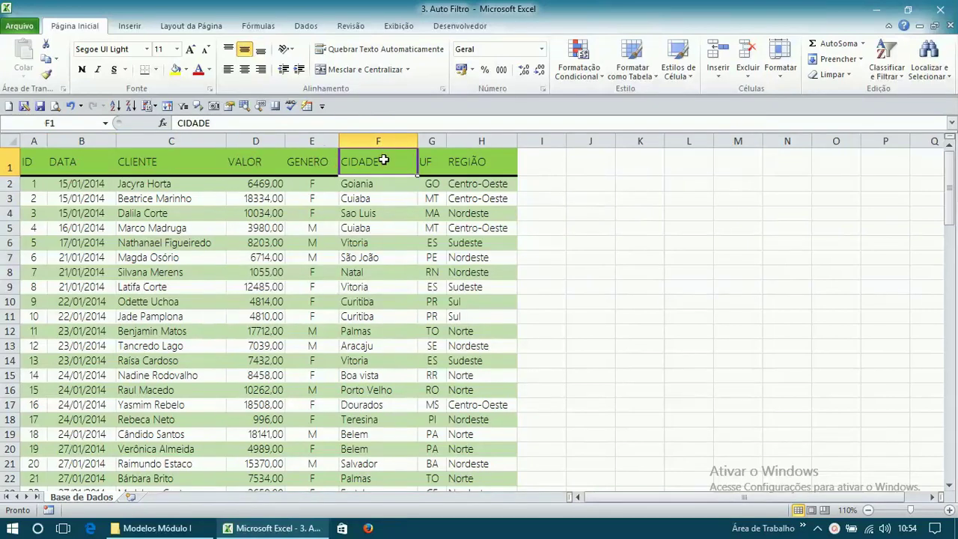
click(427, 163)
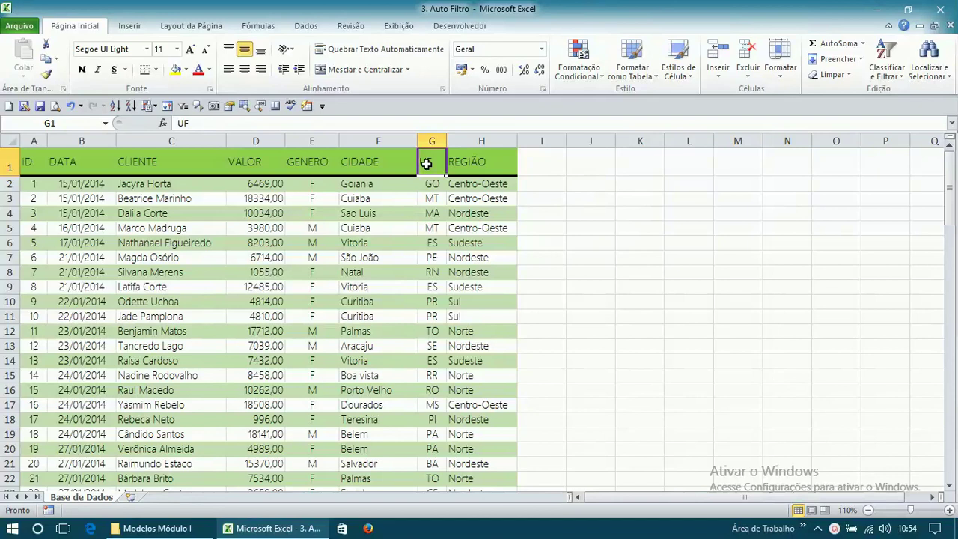
click(898, 77)
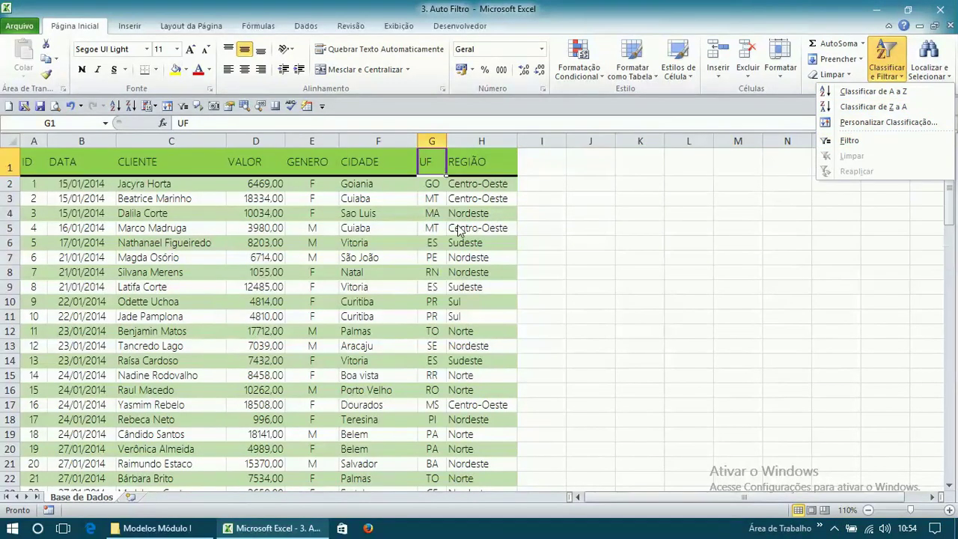
click(316, 246)
- Review the first record in row 2, checking its ID, DATA, CLIENTE, GENERO and REGIÃO fields
click(30, 161)
click(75, 161)
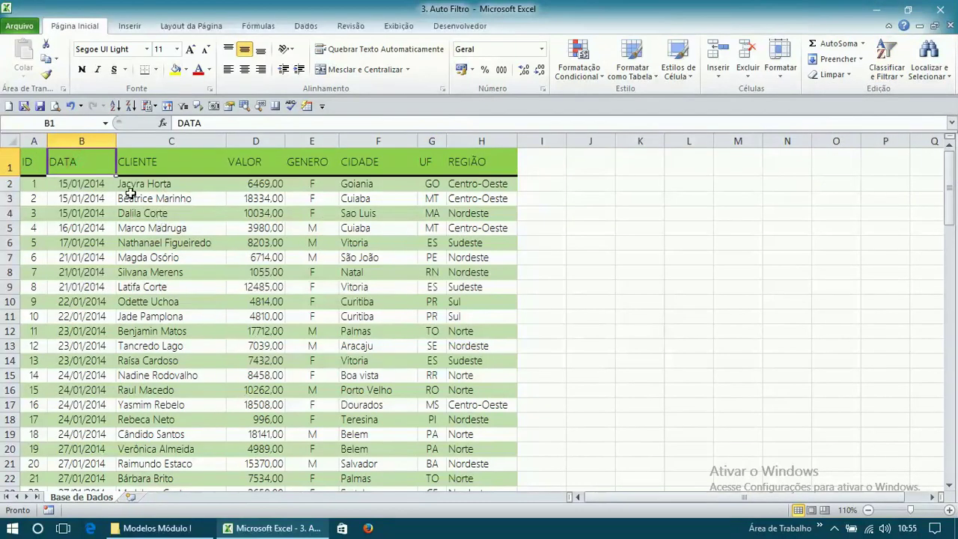
click(62, 197)
click(36, 186)
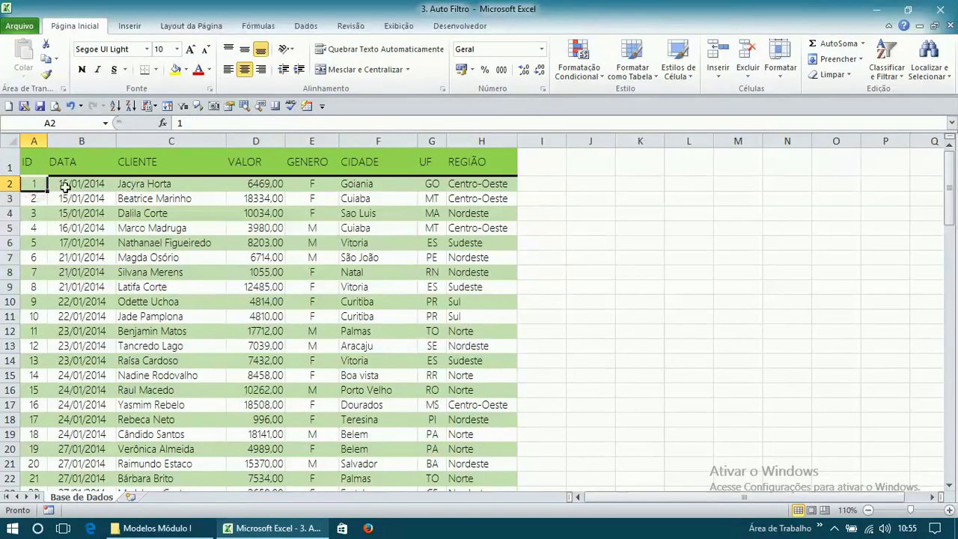
click(66, 187)
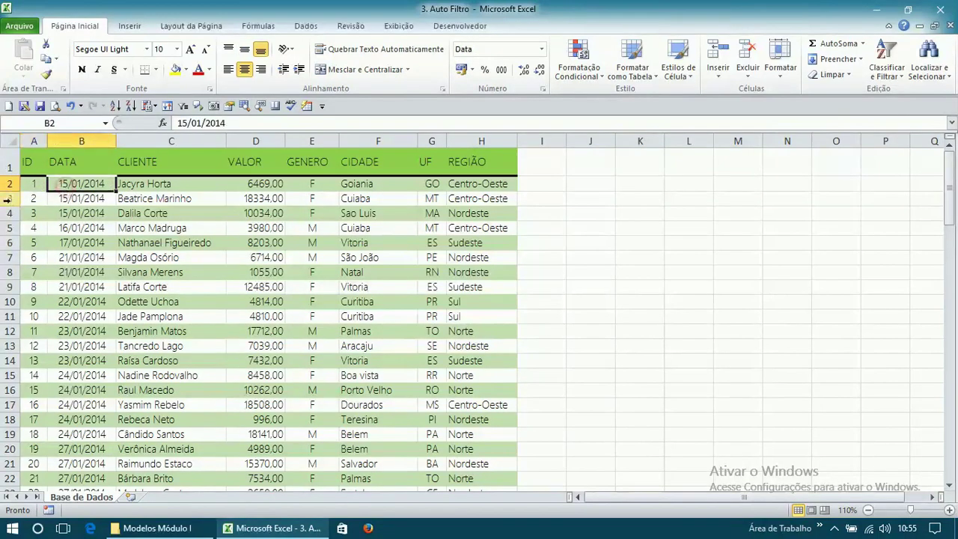
click(30, 185)
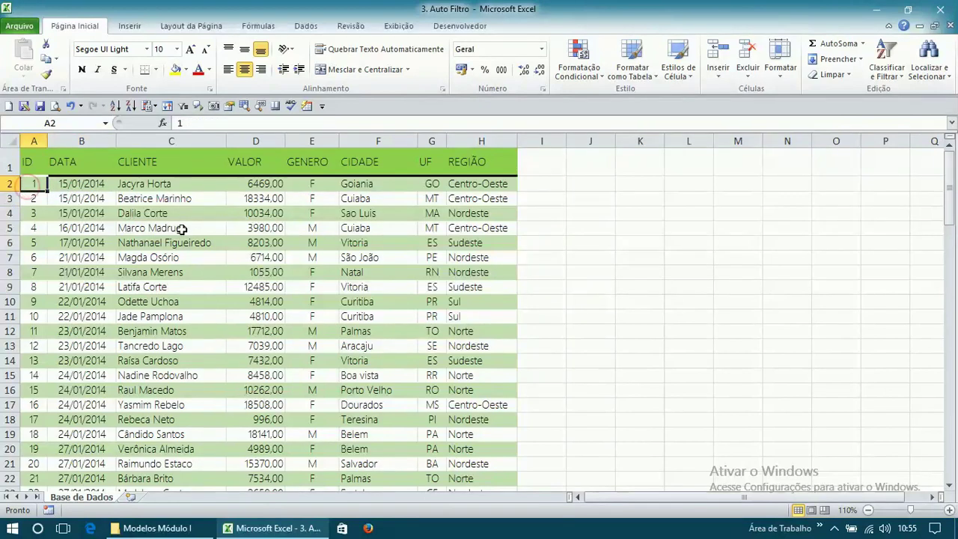
click(172, 186)
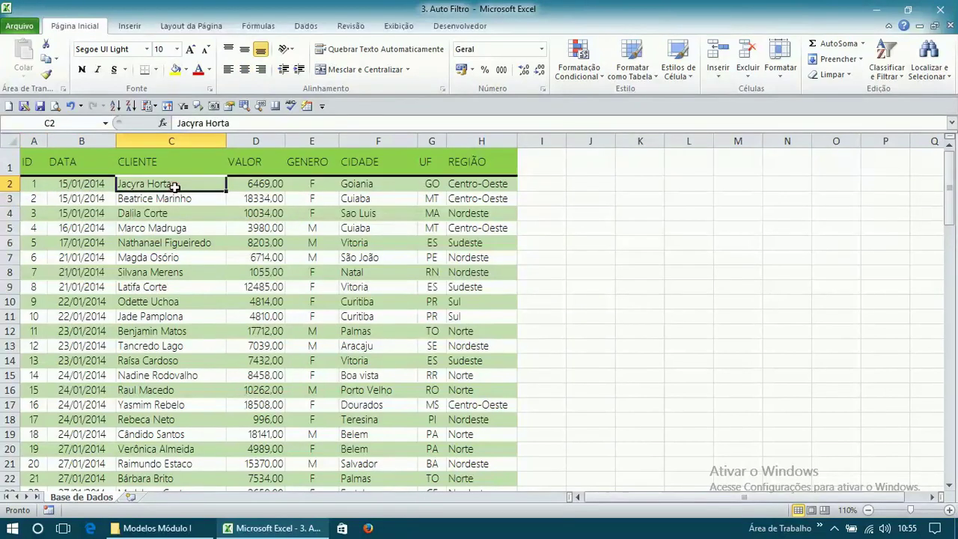
click(285, 182)
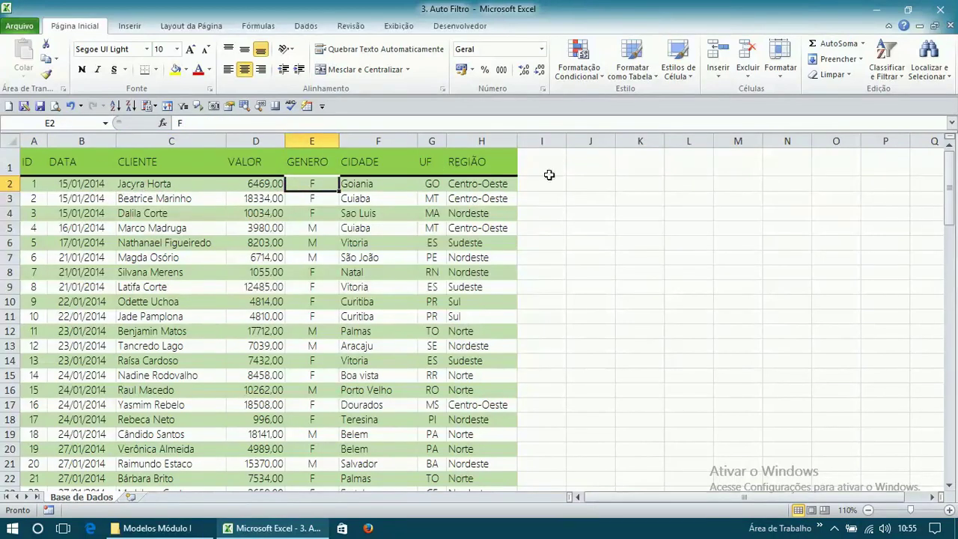
click(482, 185)
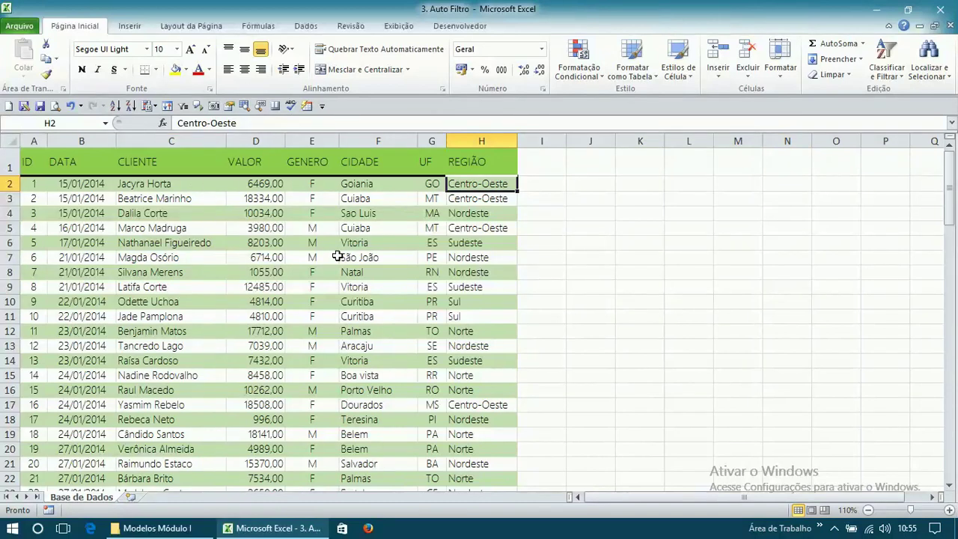
- Go through the header cells of row 1 again, from ID in A1 to REGIÃO in H1
click(34, 164)
click(83, 162)
click(180, 162)
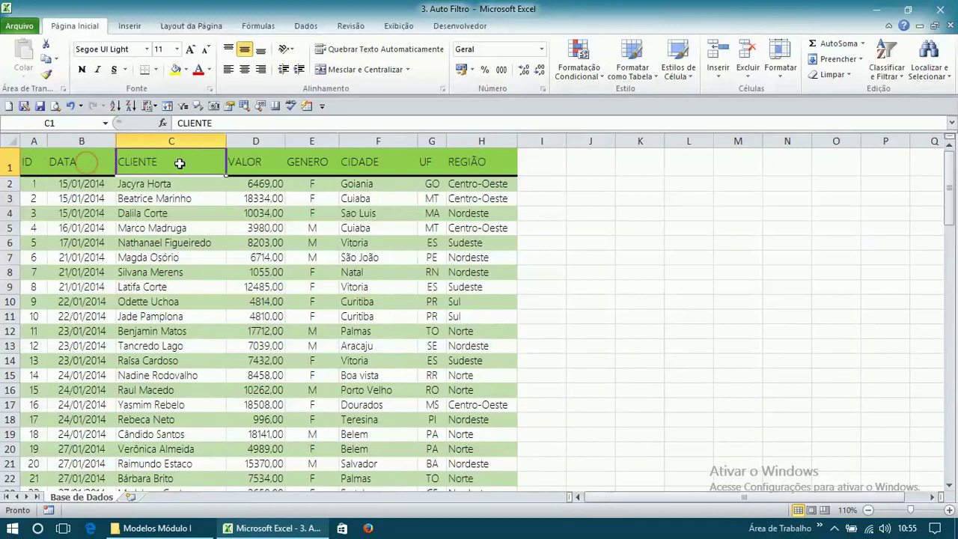
click(253, 163)
click(306, 162)
click(346, 162)
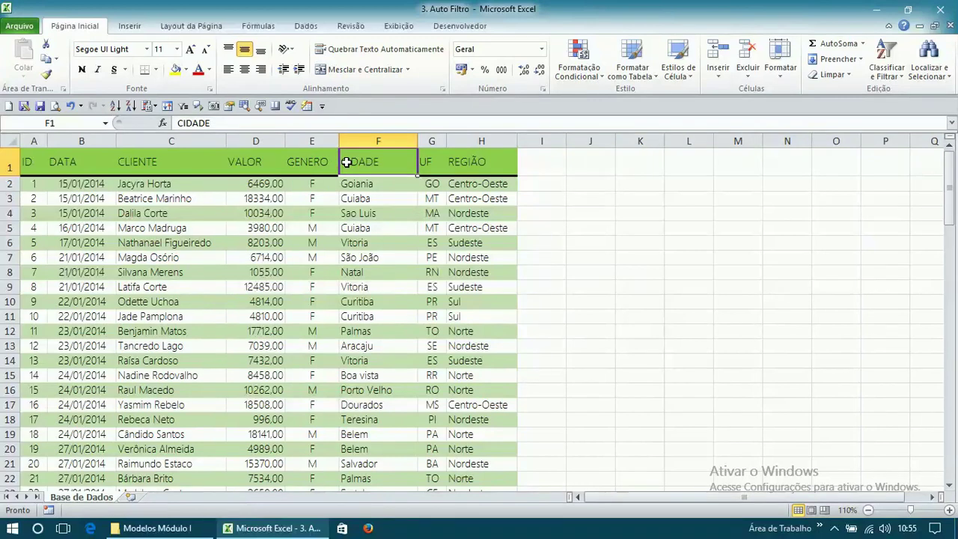
click(450, 172)
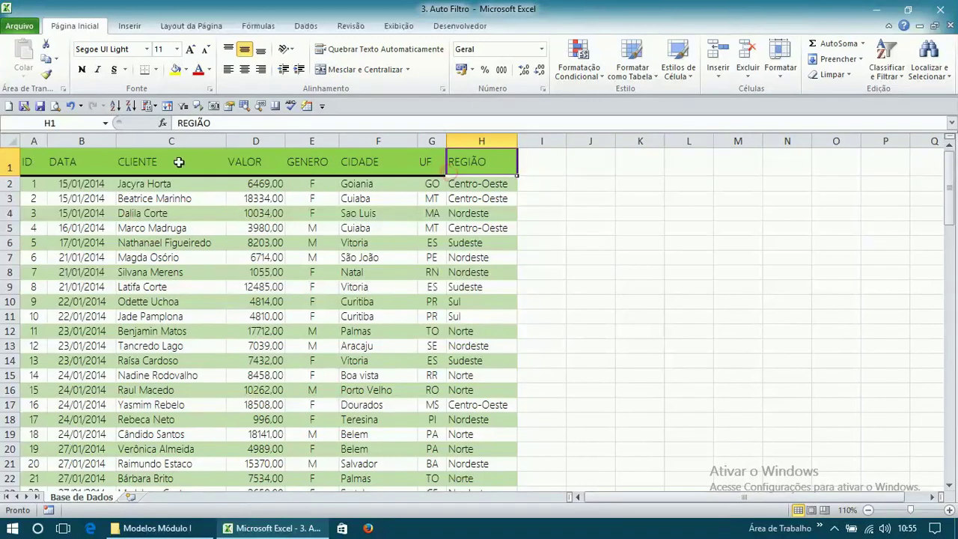
- View the sort and filter options for the ID header cell A1 without applying any of them
click(25, 163)
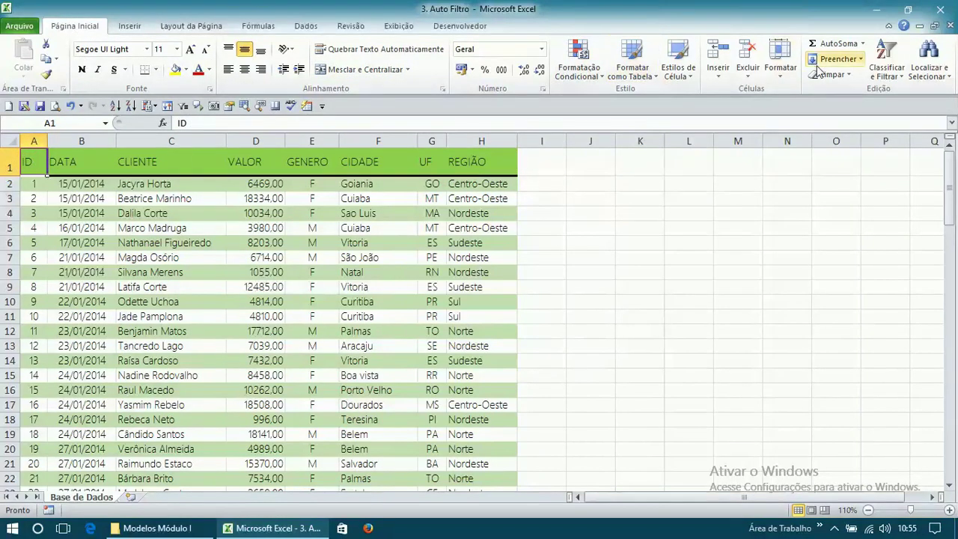
click(904, 72)
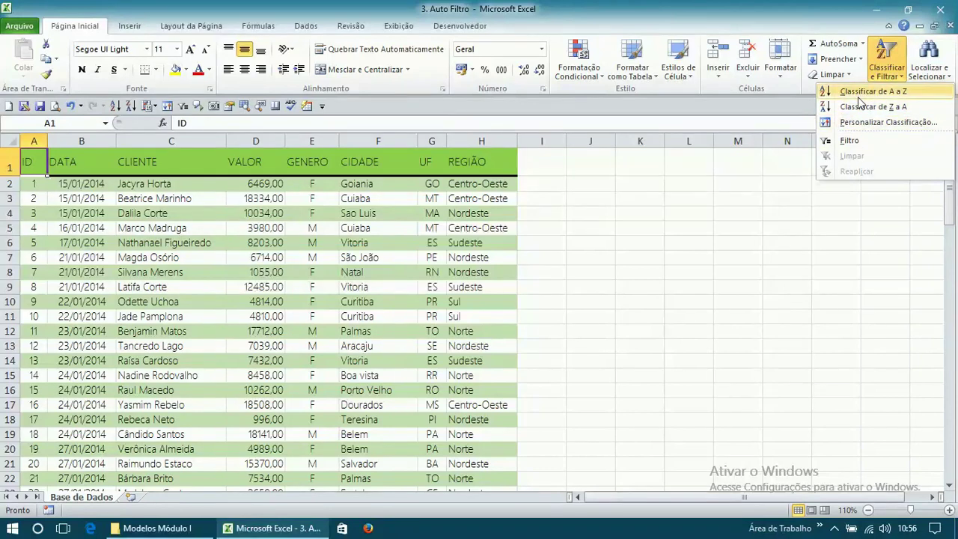
click(34, 158)
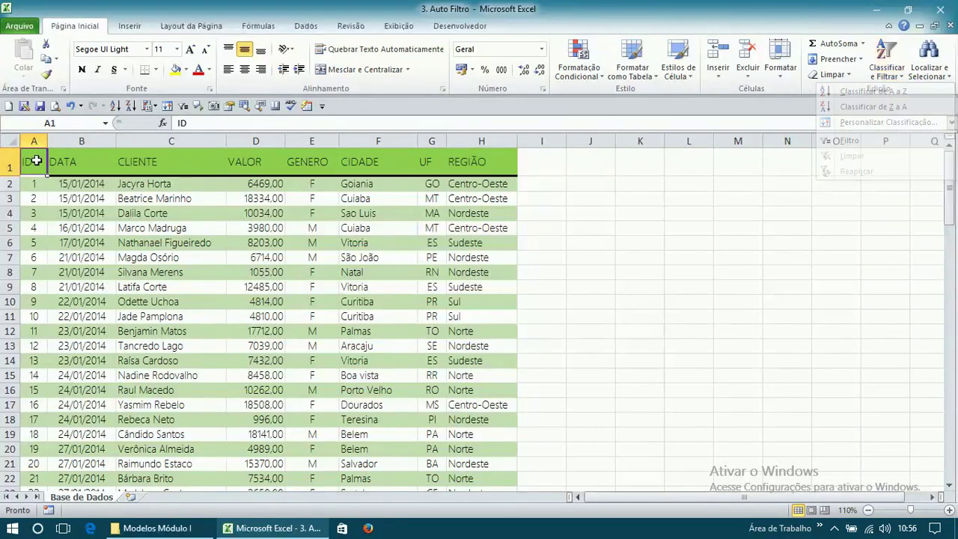
- Browse the CLIENTE column down to its last record in C80 and select the range back up to header C1
mouse_move(36, 159)
mouse_down()
mouse_move(428, 163)
mouse_move(34, 160)
mouse_up()
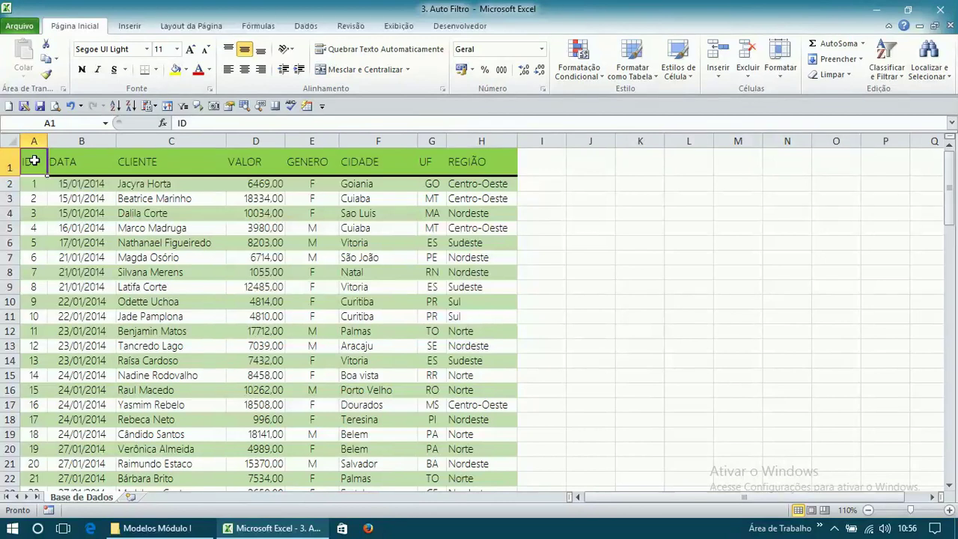
key(Right)
key(Right)
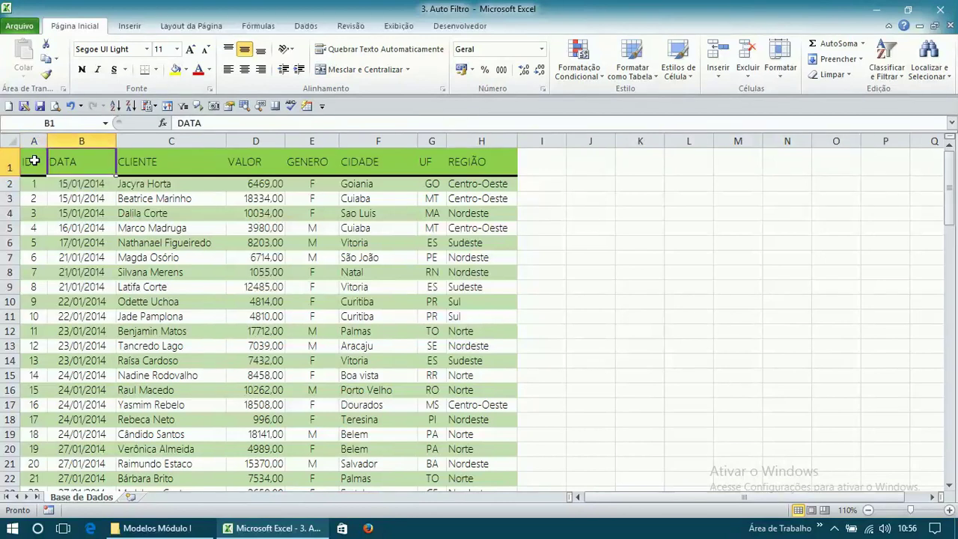
key(Down)
key(Down)
key(Down)
key(Down)
key(Down)
key(Down)
key(Down)
key(Down)
key(Down)
key(Down)
key(Down)
key(Down)
key(Down)
key(Down)
key(Down)
key(Down)
key(Down)
key(Down)
key(Down)
key(Down)
key(Down)
key(Down)
key(Down)
key(Down)
key(Down)
key(Down)
key(Down)
key(Down)
key(Down)
key(Down)
key(Down)
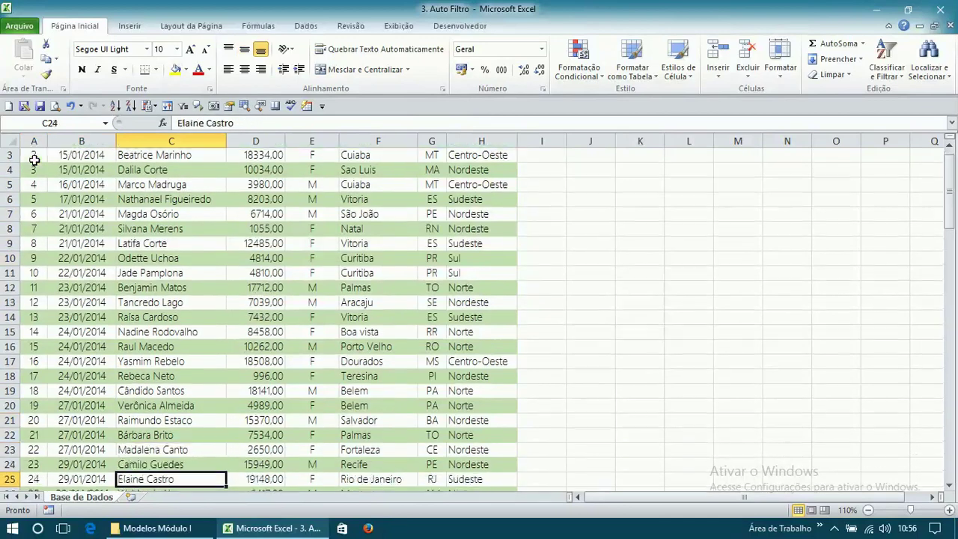
key(Down)
key(Down)
key(Down)
key(Down)
key(Down)
key(Down)
key(Down)
key(Down)
key(Down)
key(Down)
key(Down)
key(Down)
key(Down)
key(Down)
key(Down)
key(Down)
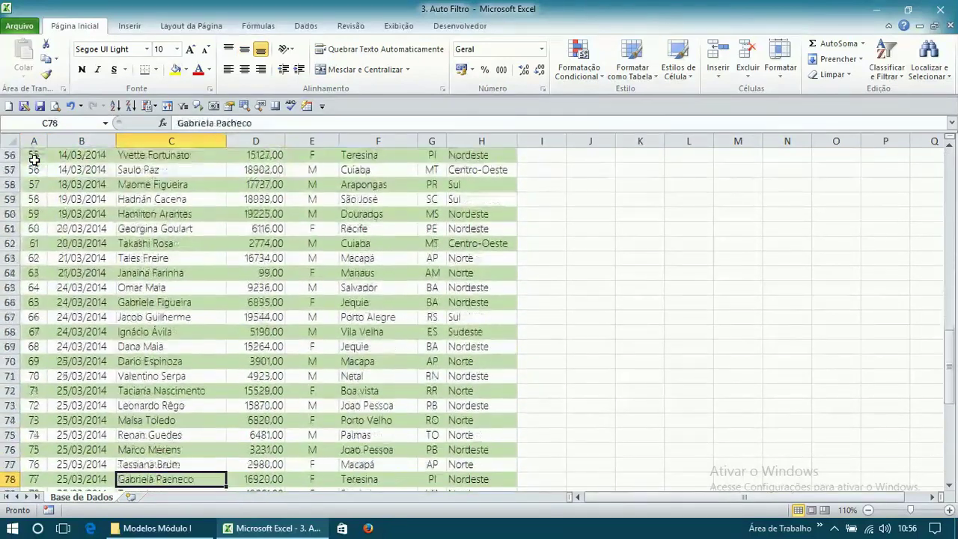
key(ctrl+shift+Up)
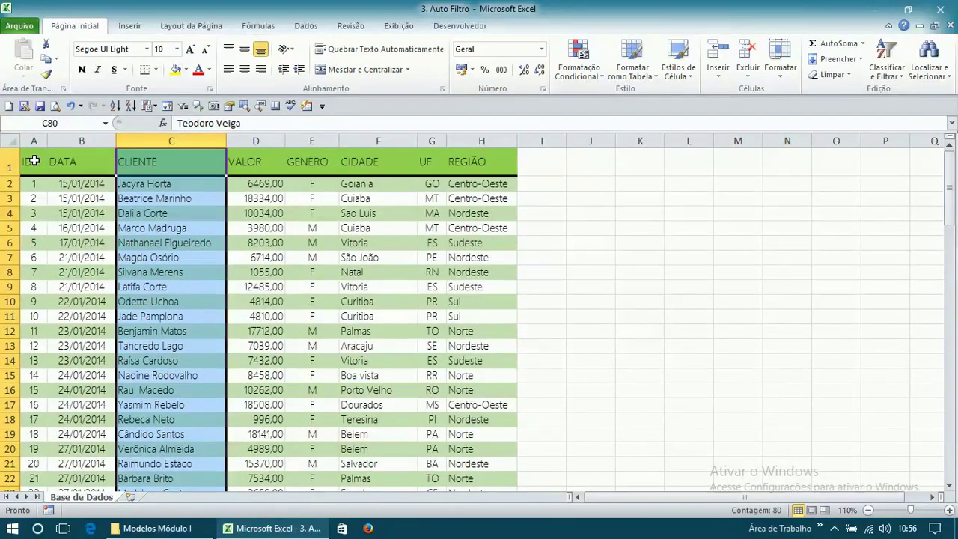
- Select the entire data table on Base de Dados, from the ID header in A1 through H101
key(Left)
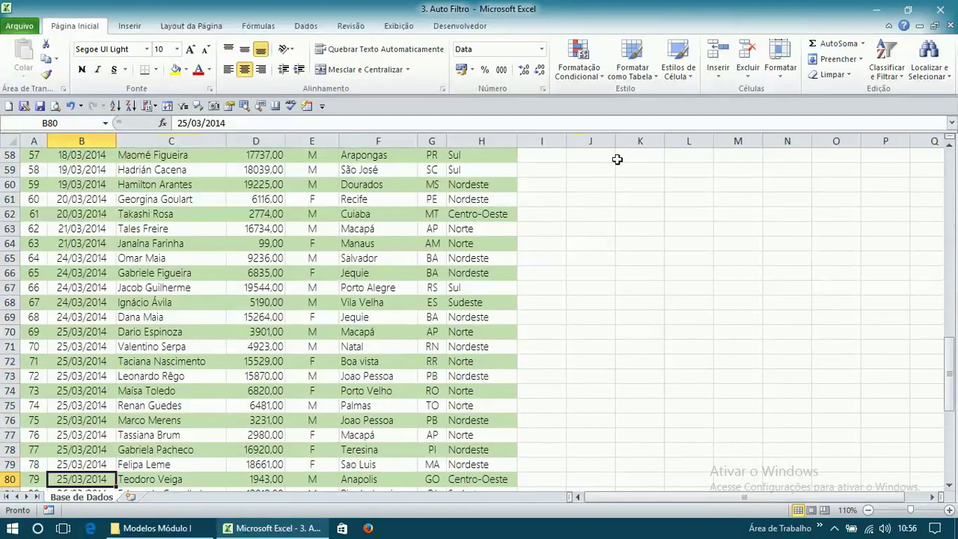
drag(943, 358, 948, 180)
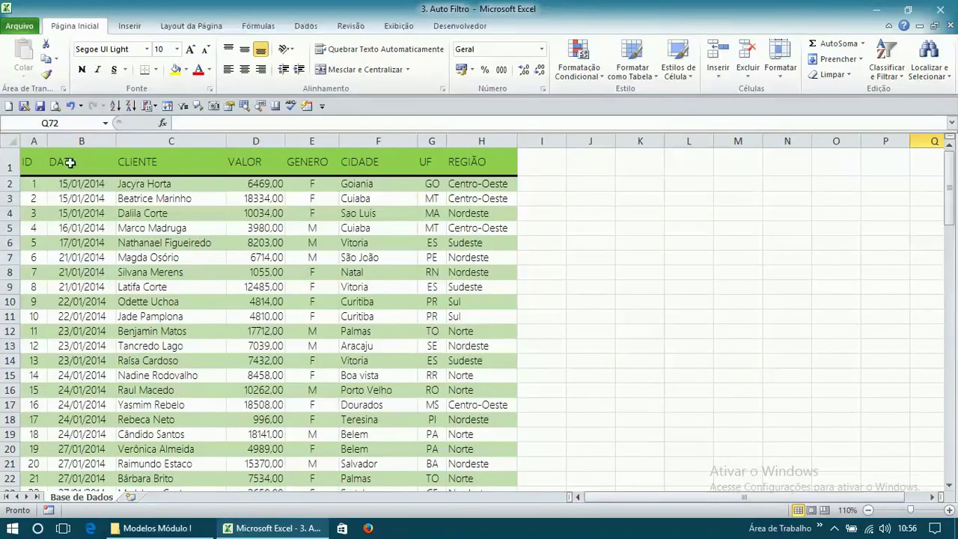
drag(34, 157, 515, 421)
click(30, 163)
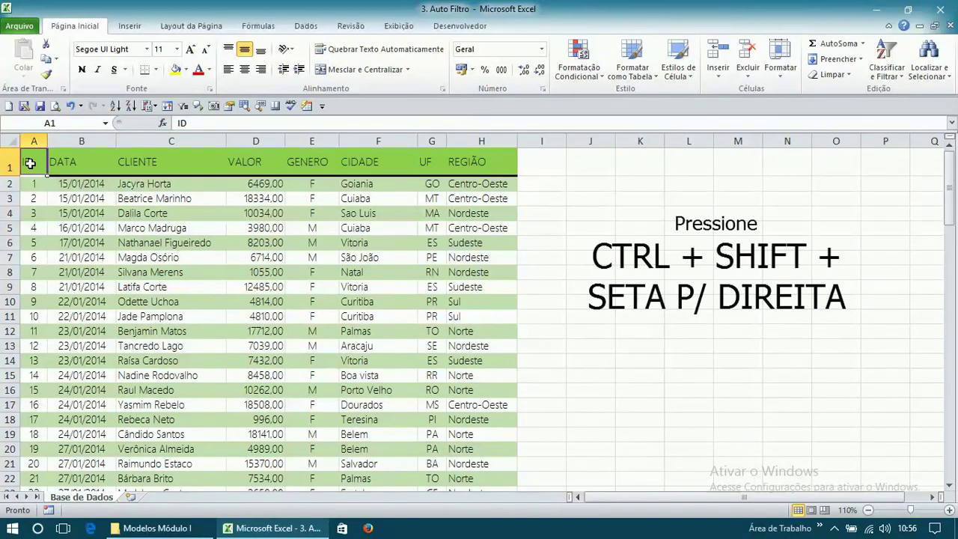
key(ctrl+shift+Right)
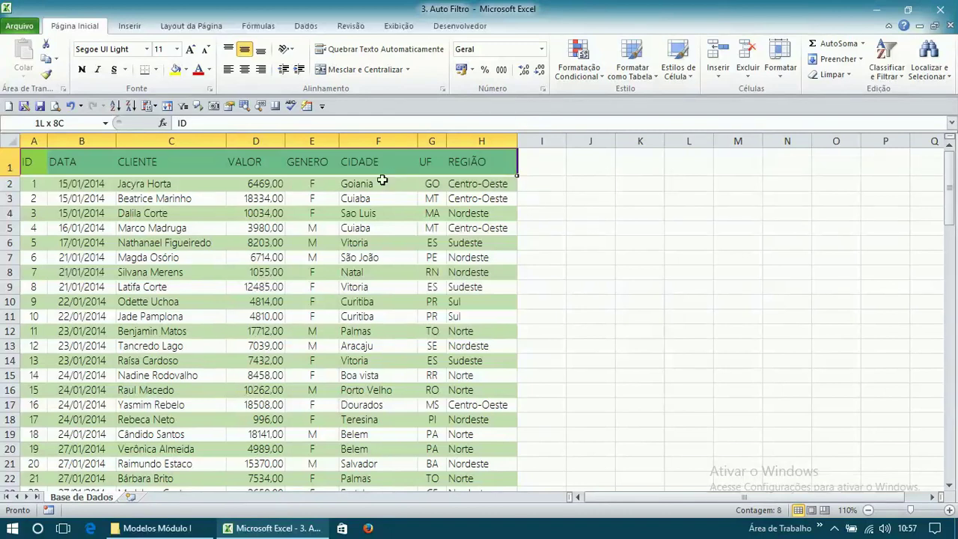
key(ctrl+shift+Down)
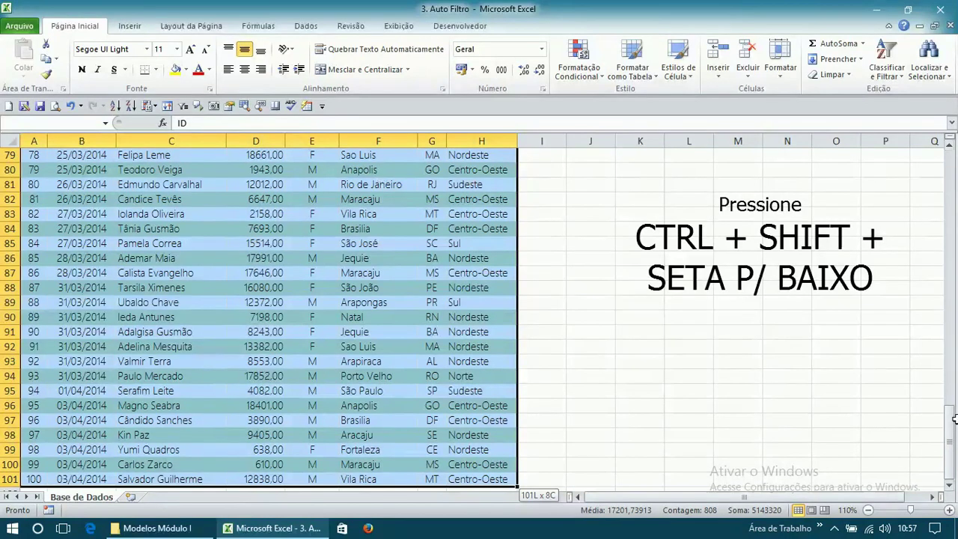
click(949, 487)
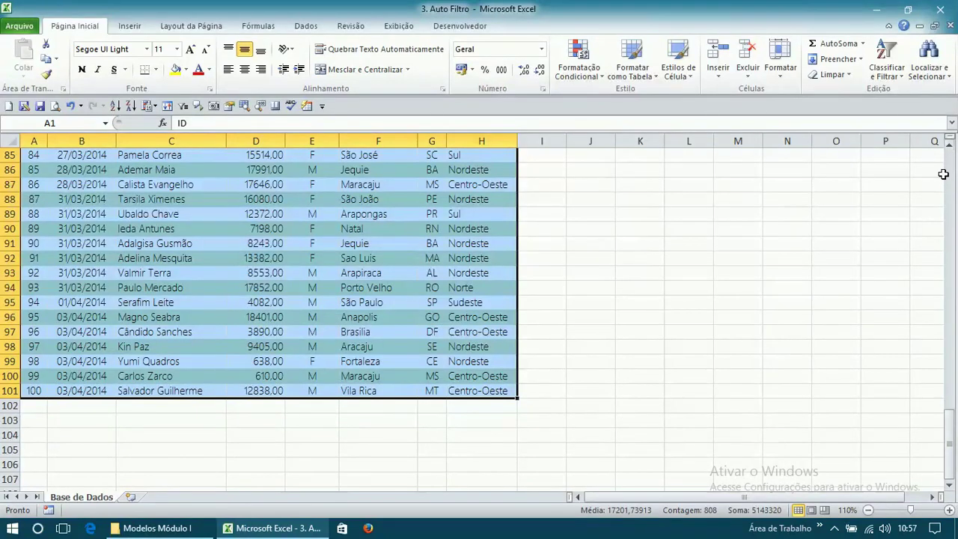
drag(949, 419, 944, 148)
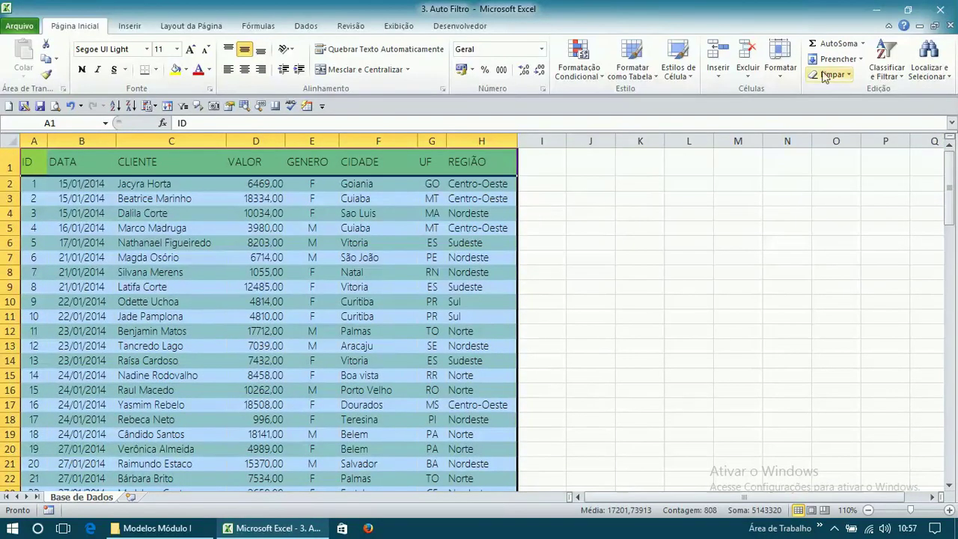
- Start a custom sort of the selected table by CLIENTE and view its available sort orders
click(895, 77)
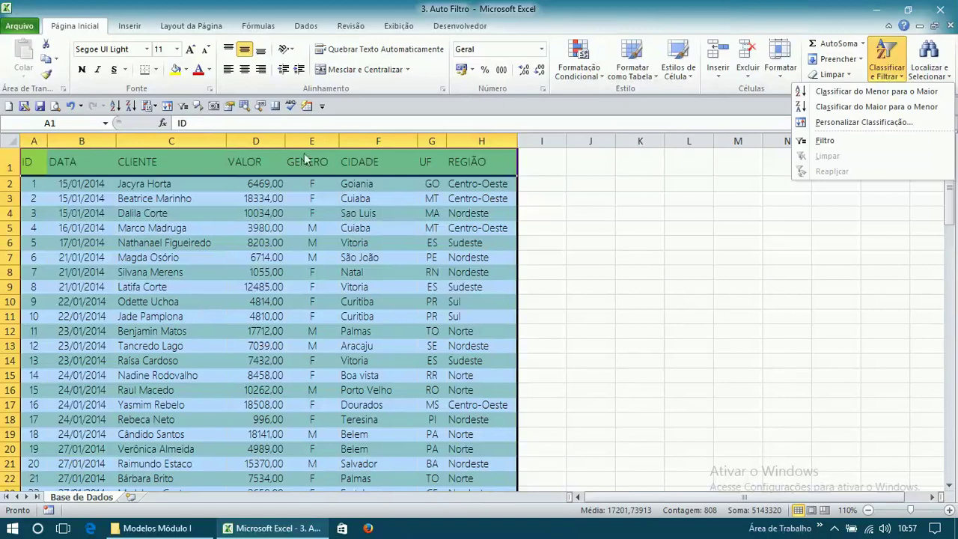
click(848, 124)
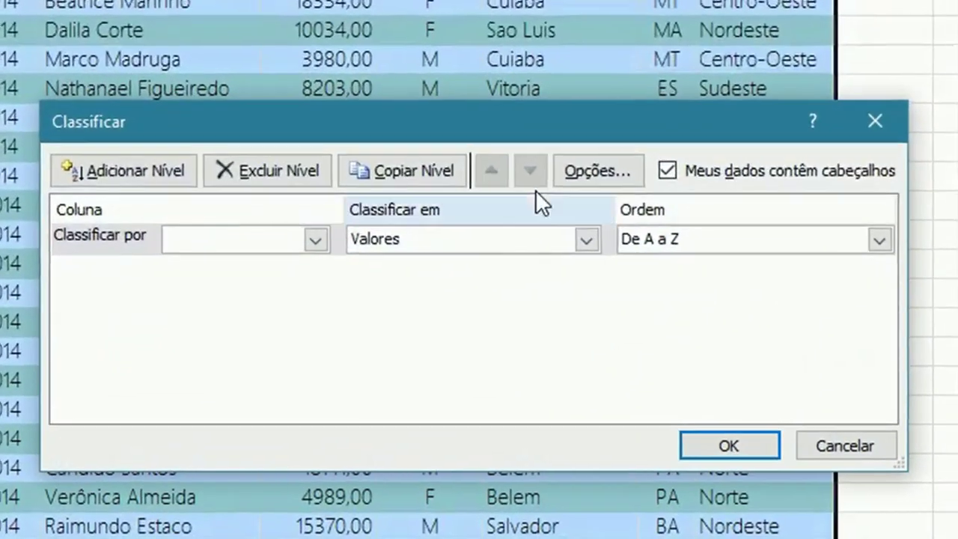
click(318, 238)
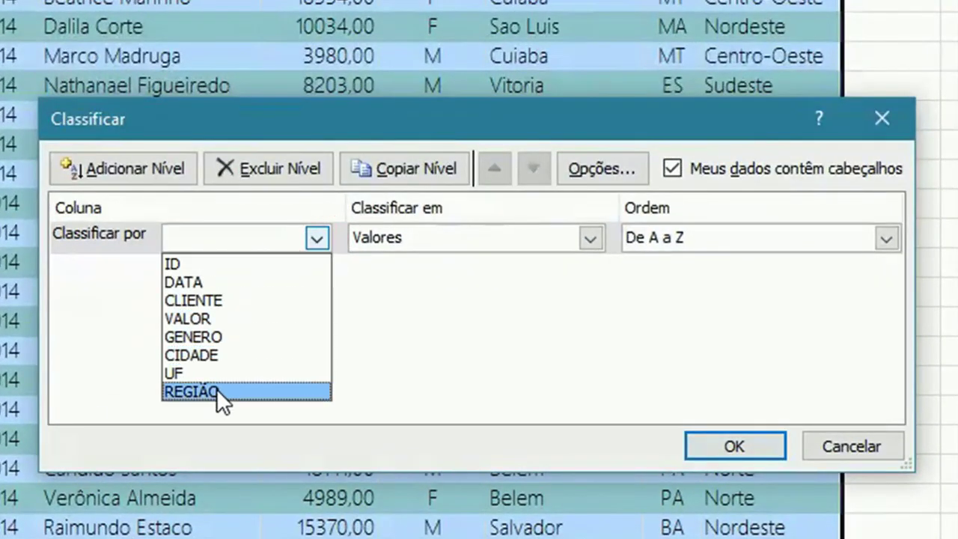
click(197, 296)
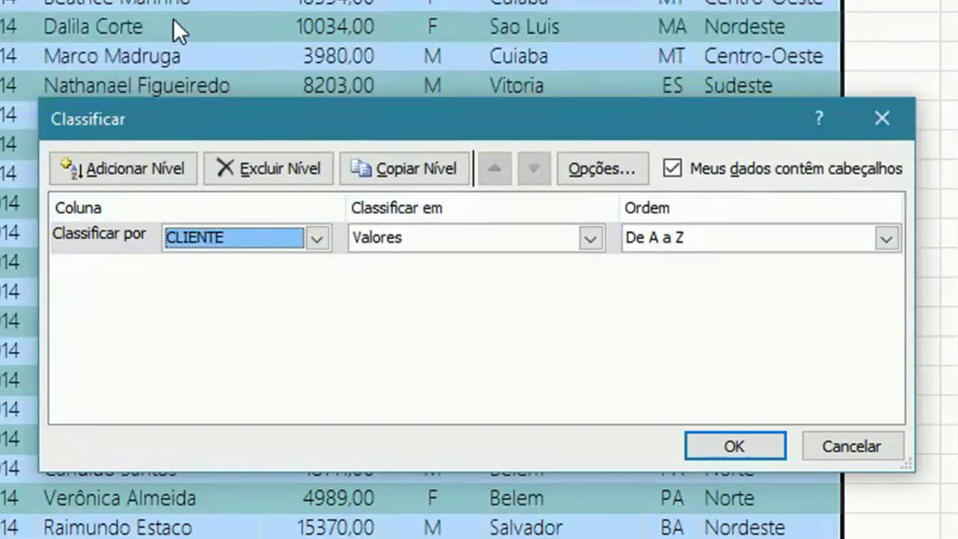
click(887, 241)
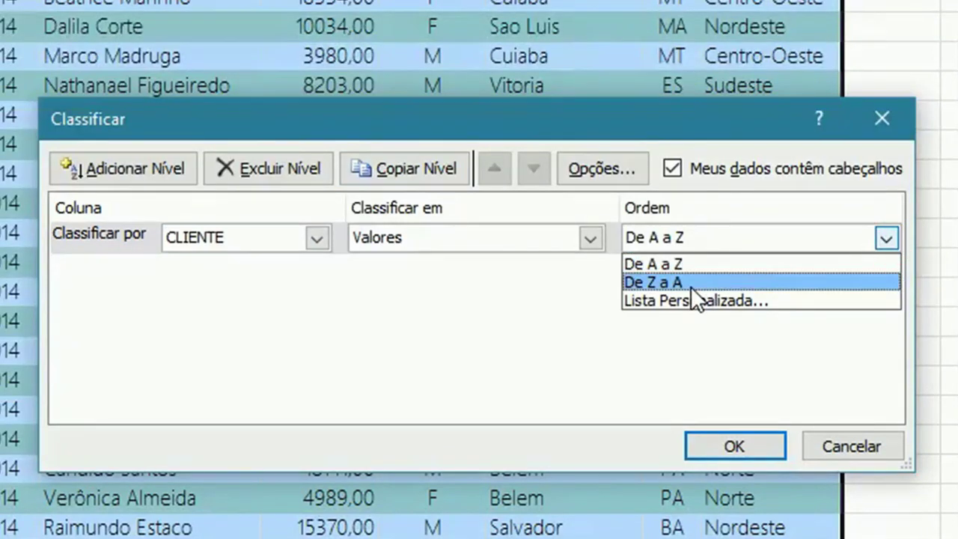
- Change the custom sort column to VALOR and check its order options, keeping Do Menor para o Maior
click(322, 238)
click(321, 239)
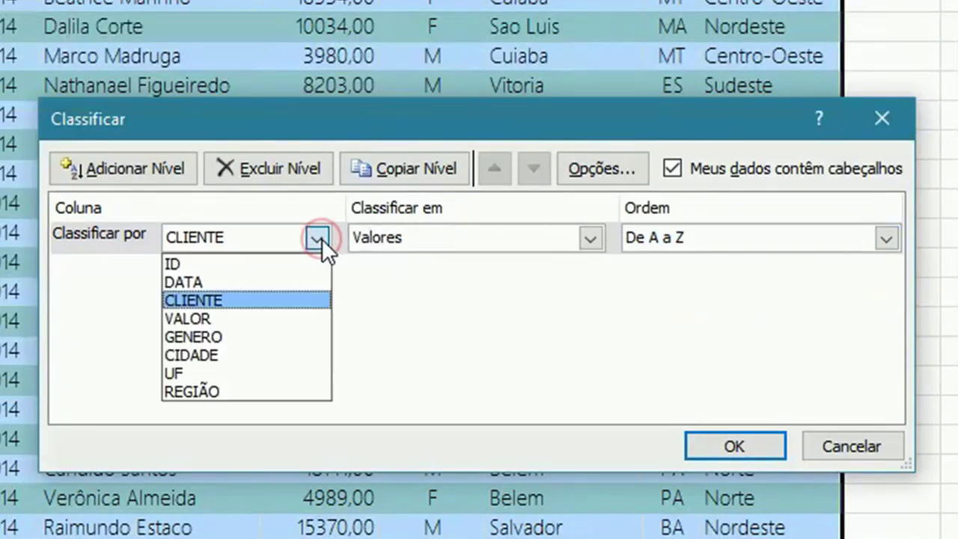
click(241, 316)
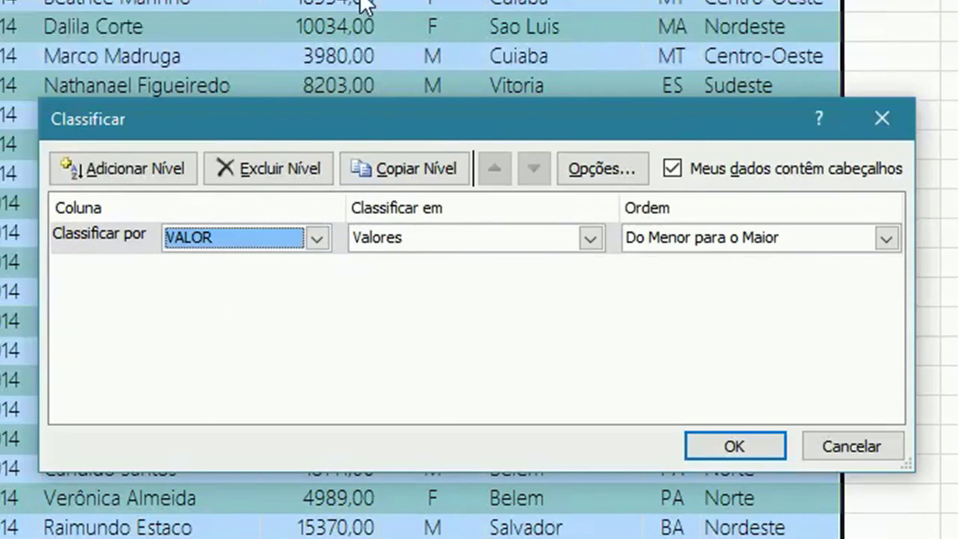
click(885, 238)
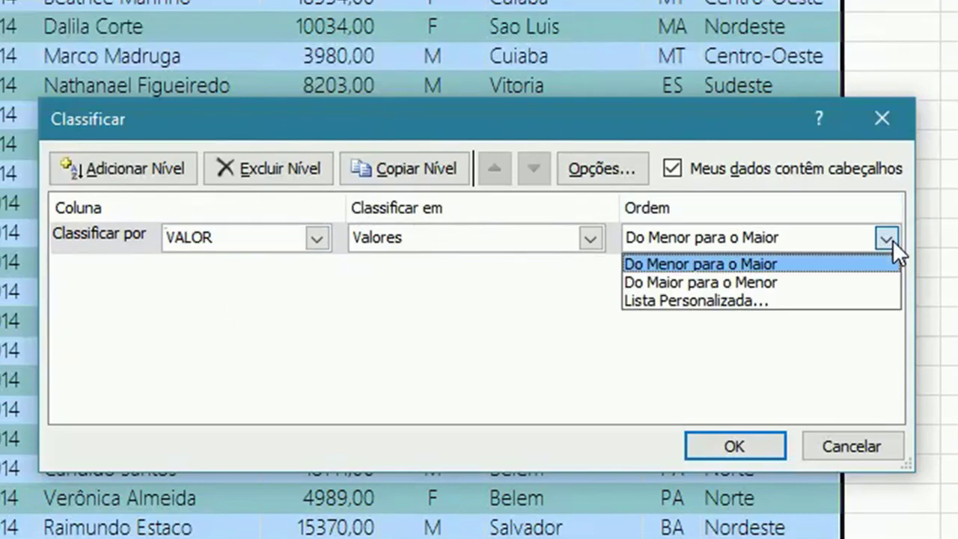
click(891, 240)
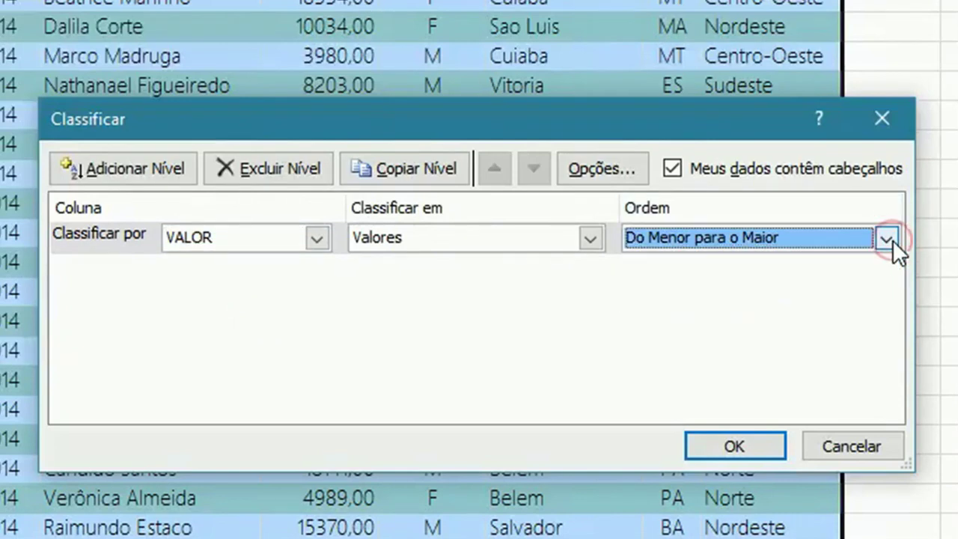
click(317, 238)
click(317, 239)
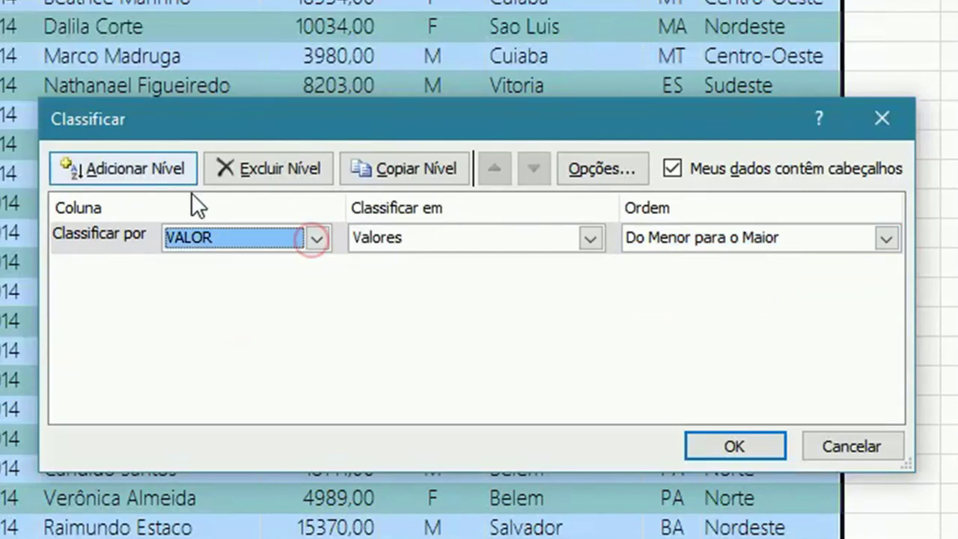
- Add a second sort level by CLIENTE, on values from A to Z
click(155, 168)
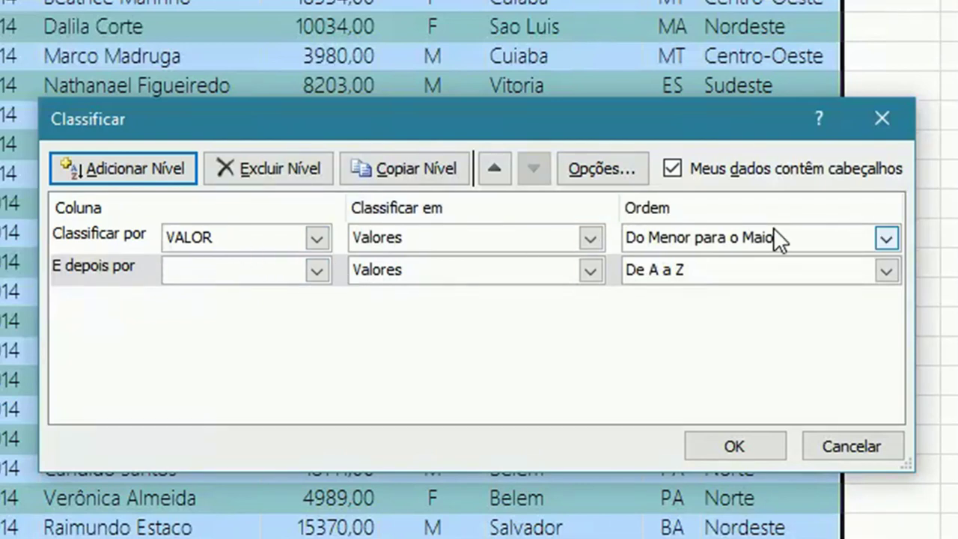
click(319, 270)
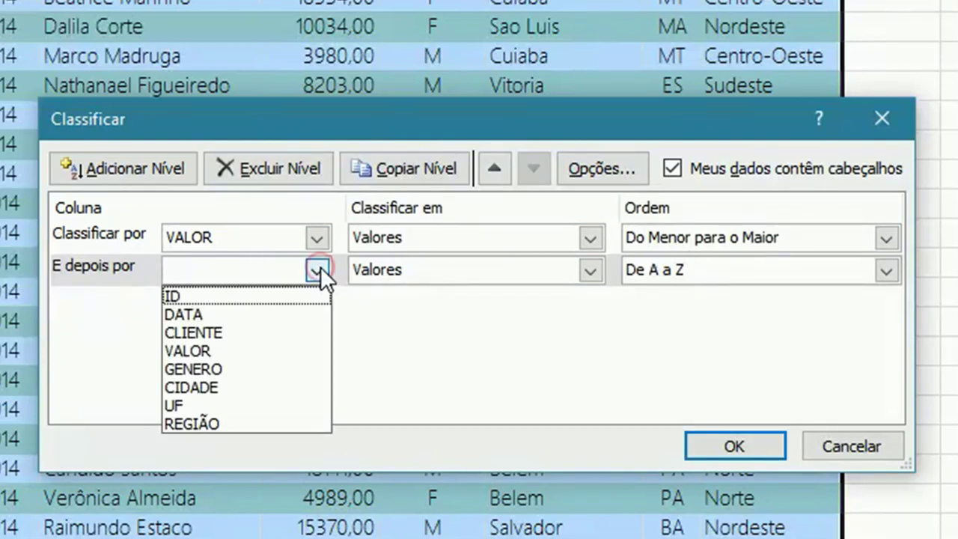
click(202, 330)
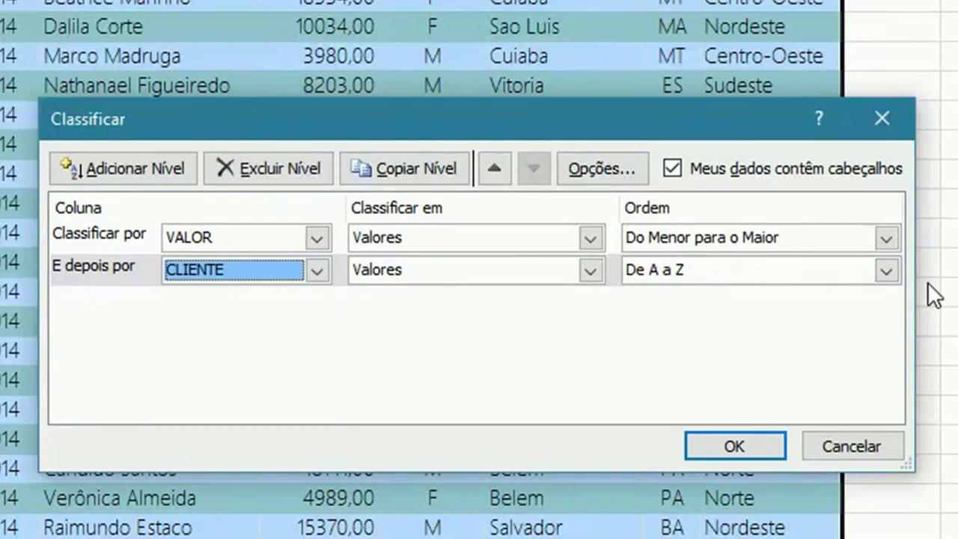
- Move the VALOR level below CLIENTE in the sort order and apply the two-level sort
click(104, 255)
click(101, 239)
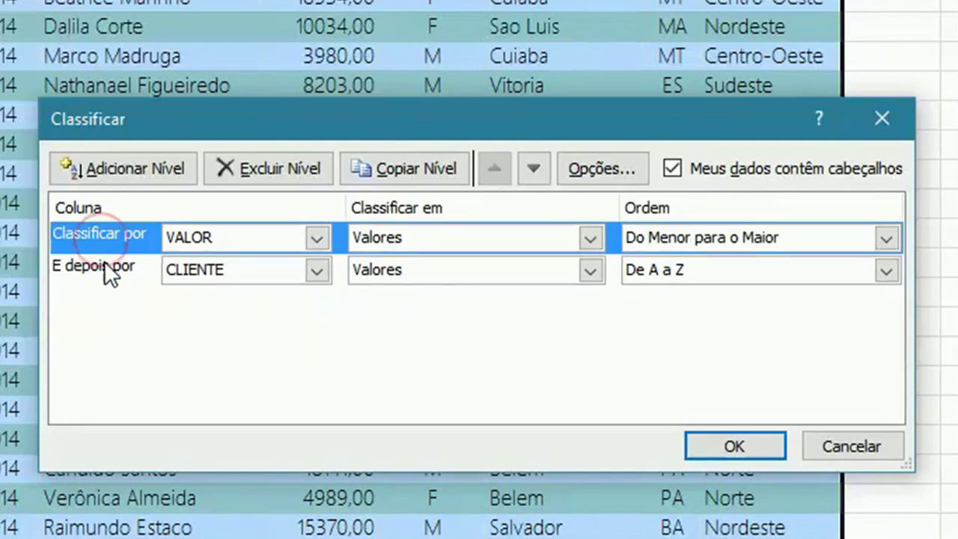
click(104, 262)
click(104, 235)
click(104, 262)
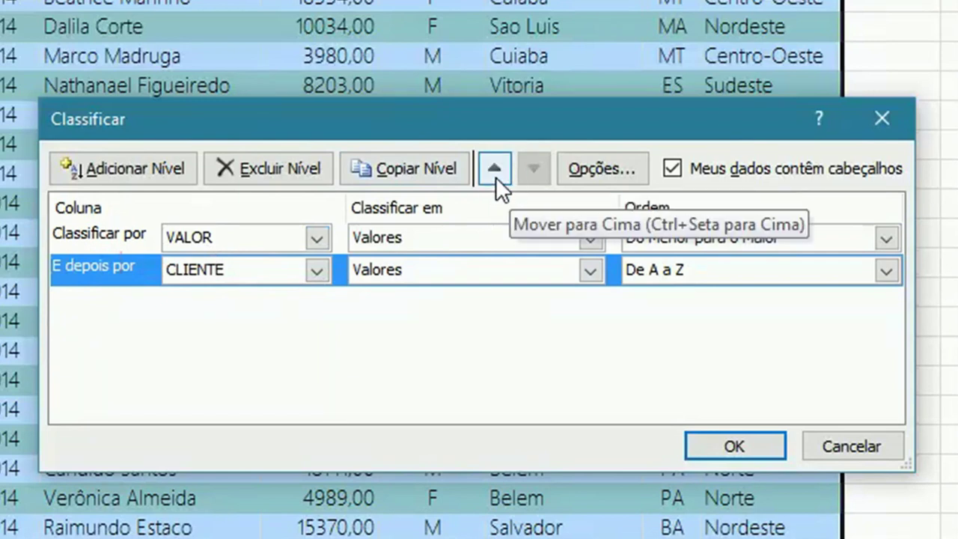
click(93, 232)
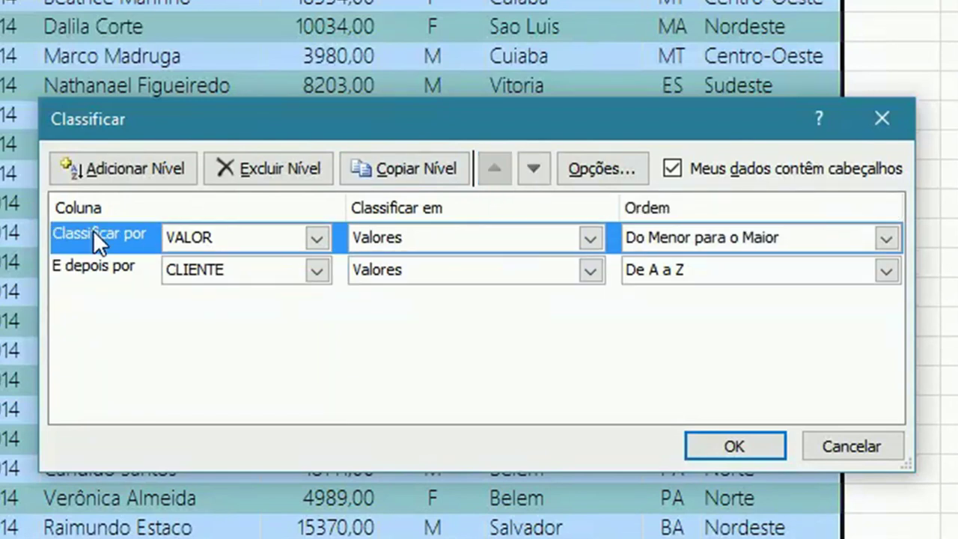
click(542, 165)
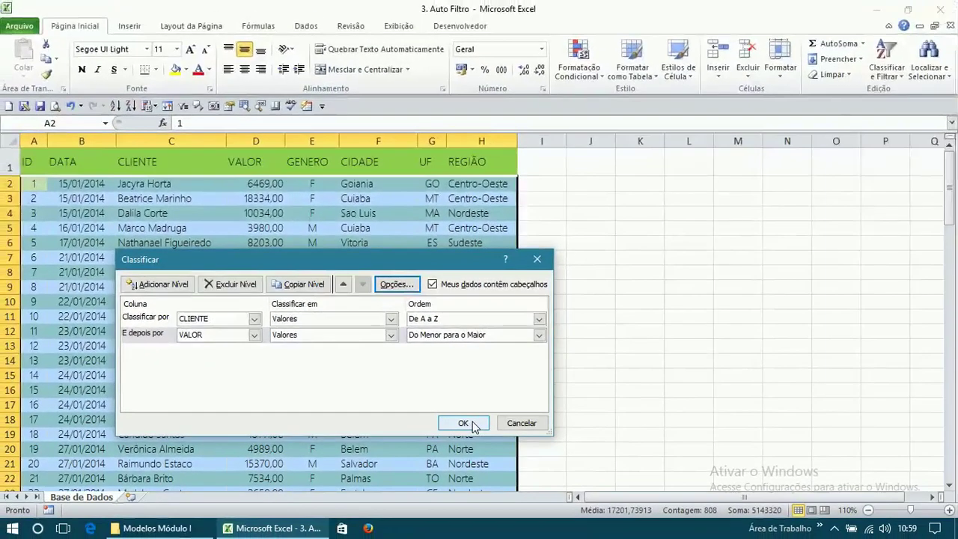
click(734, 445)
click(218, 287)
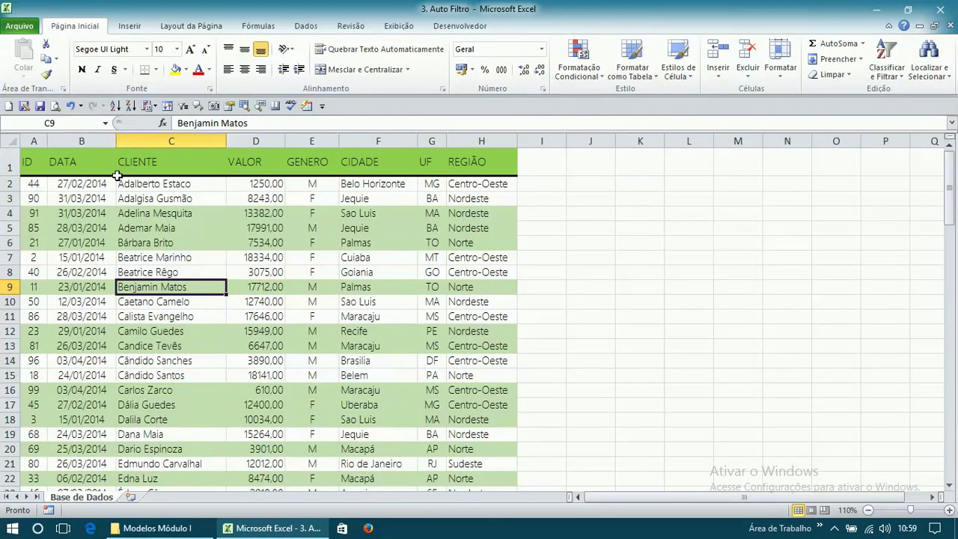
- Undo the two-level sort and the preceding action, and turn off the filter on the header row
click(70, 106)
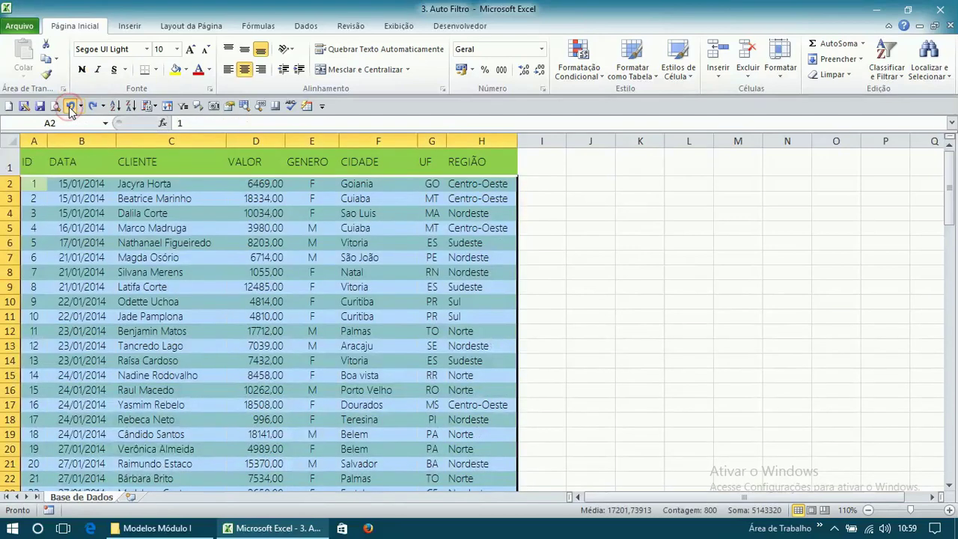
click(70, 107)
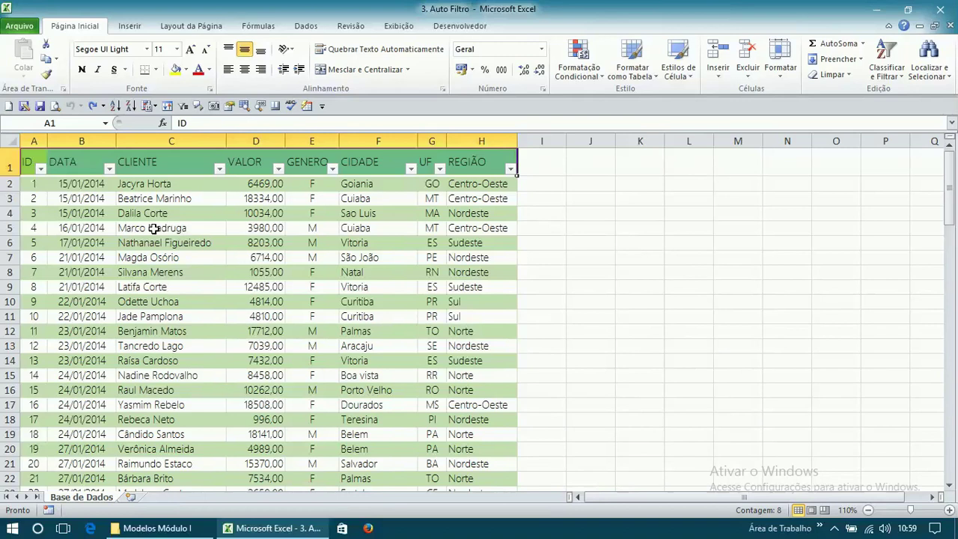
key(ctrl+shift+l)
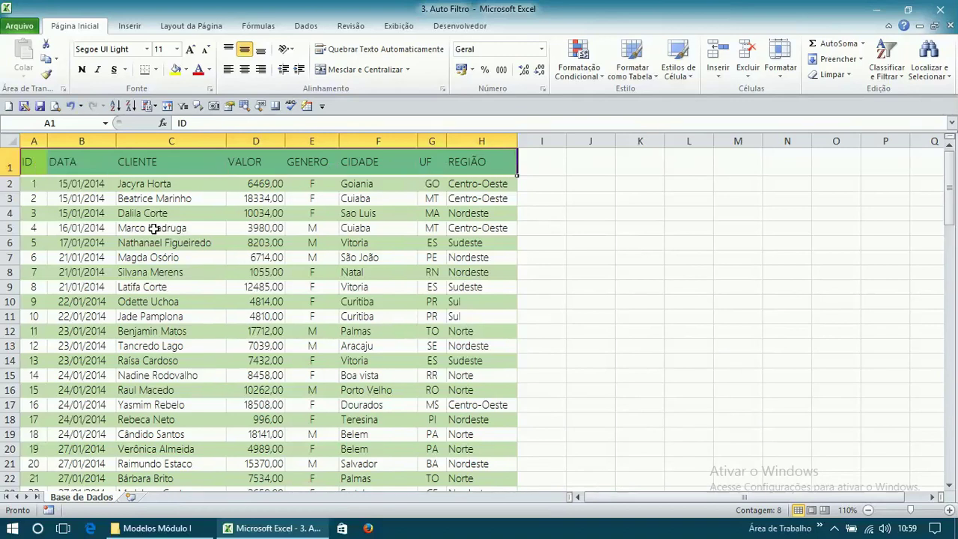
- Sort the table by the CLIENTE column from A to Z, and re-sort it from Z to A
click(57, 162)
click(170, 158)
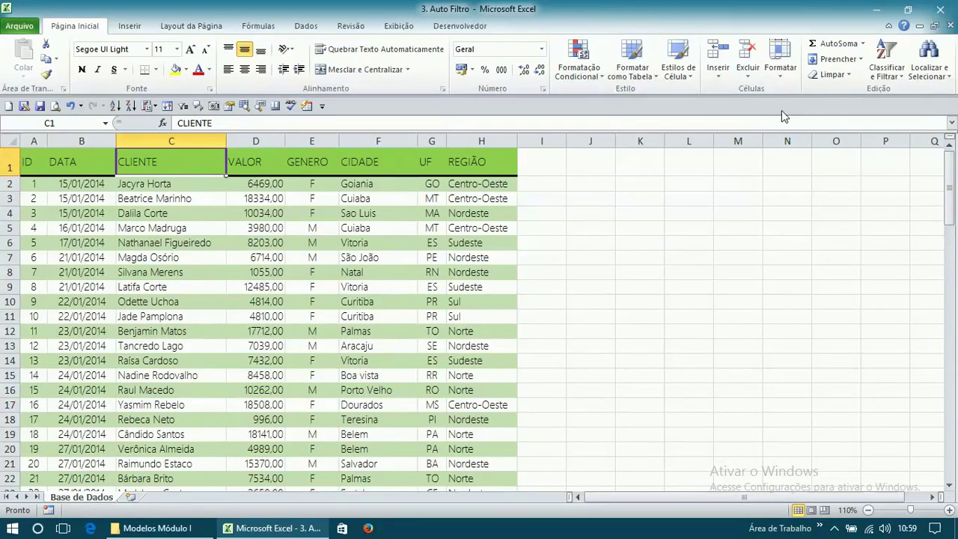
click(886, 73)
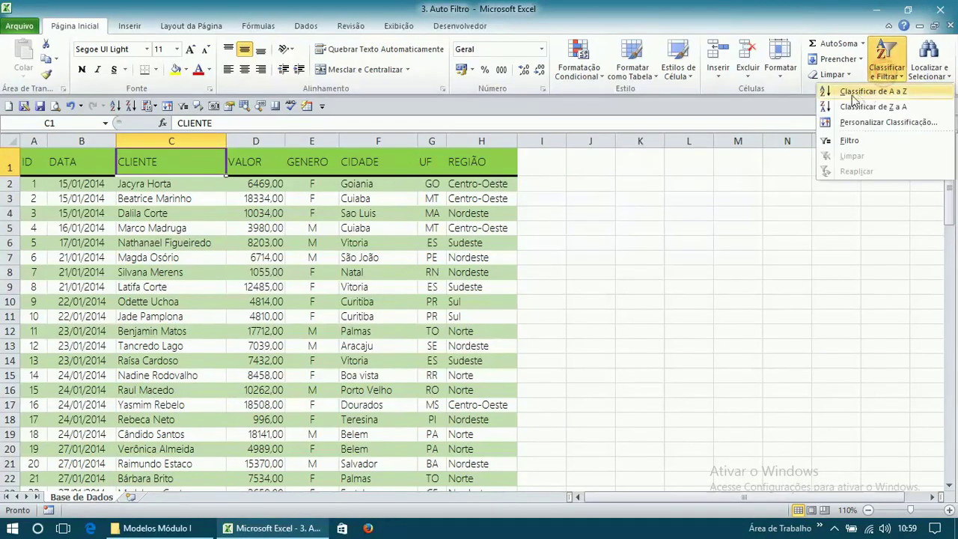
click(855, 91)
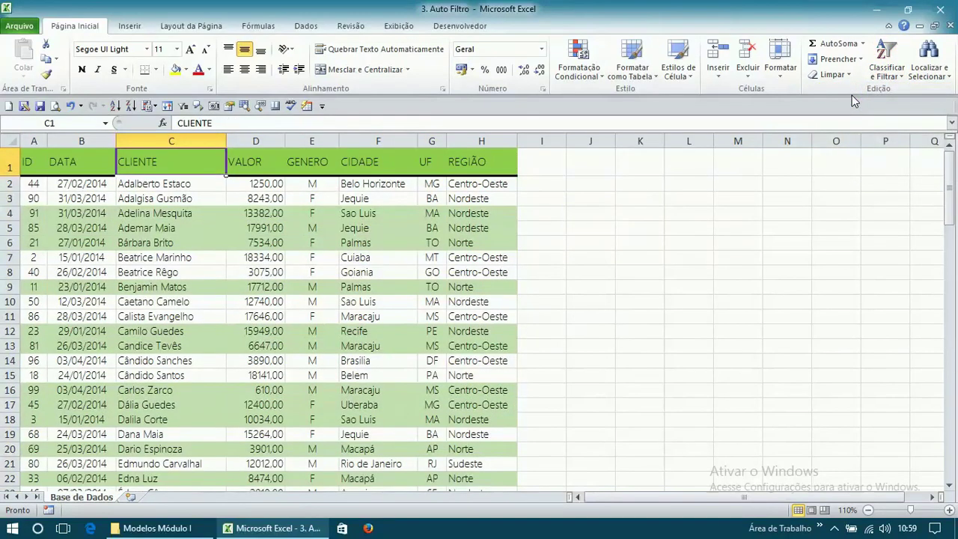
click(886, 71)
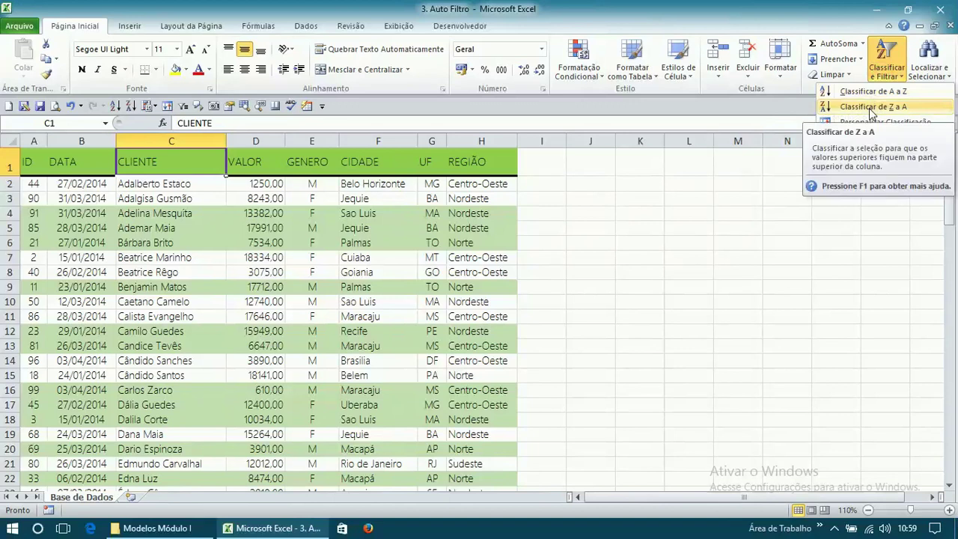
click(870, 107)
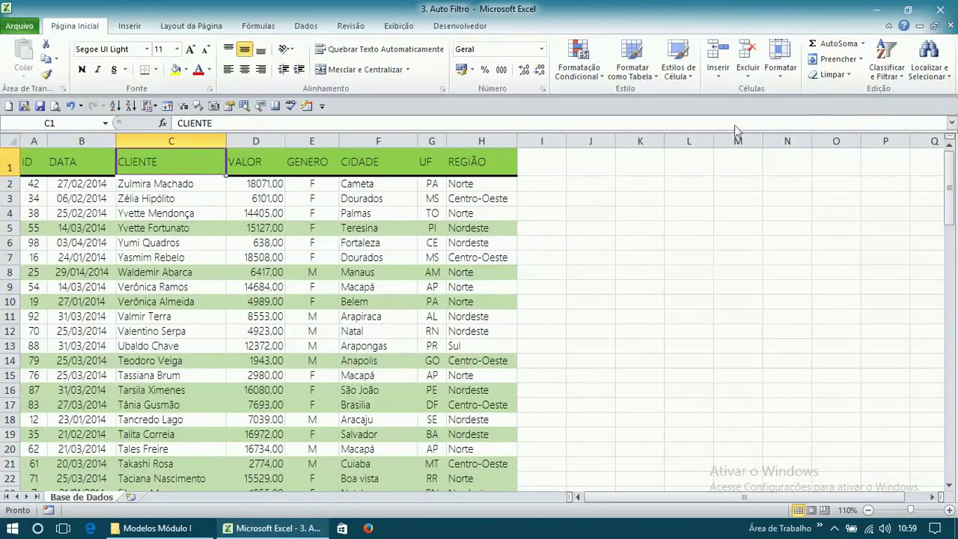
- Sort the table by the CIDADE column from A to Z, and re-sort it from Z to A
click(360, 171)
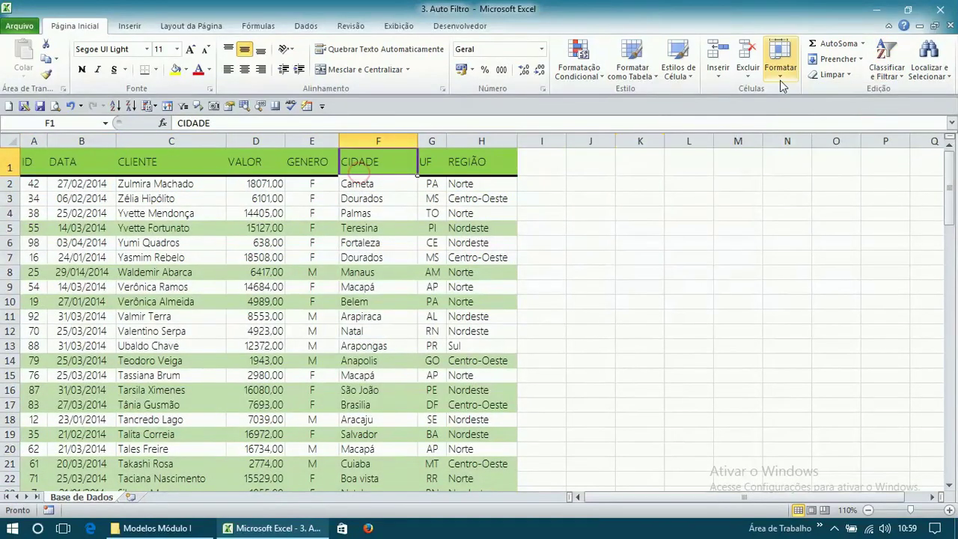
click(889, 69)
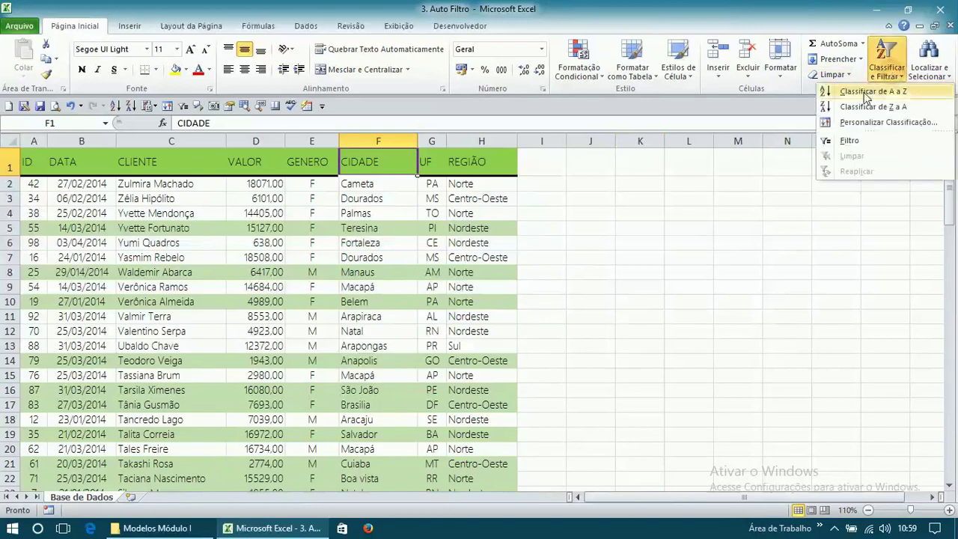
click(865, 93)
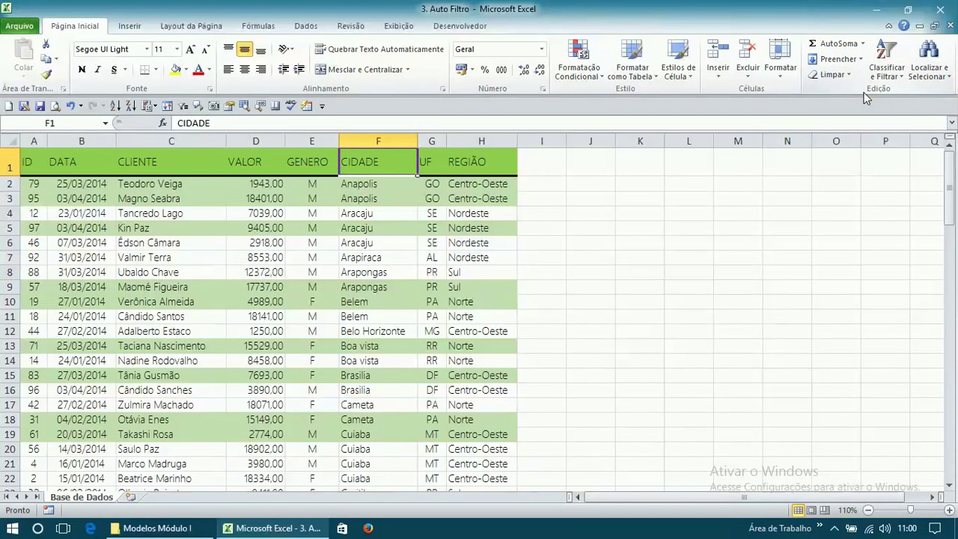
click(886, 68)
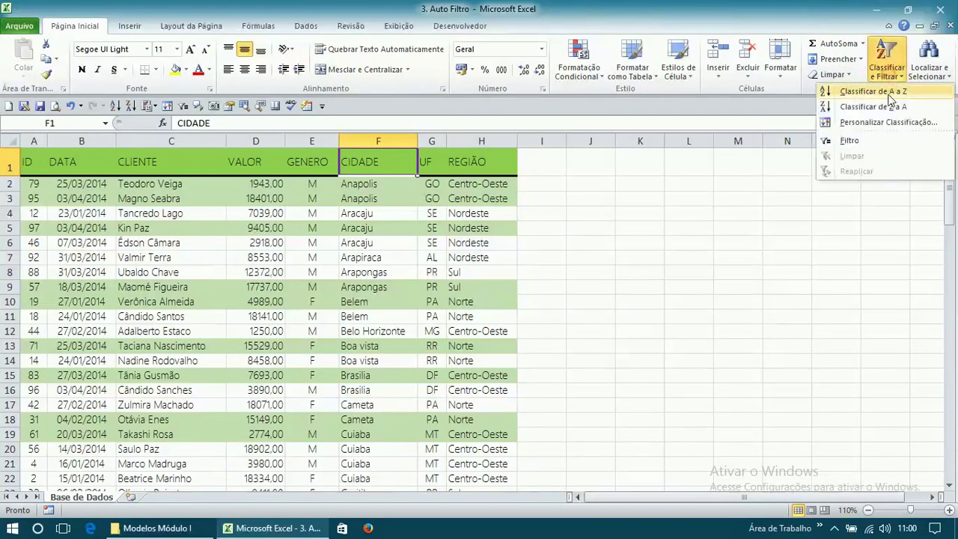
click(874, 107)
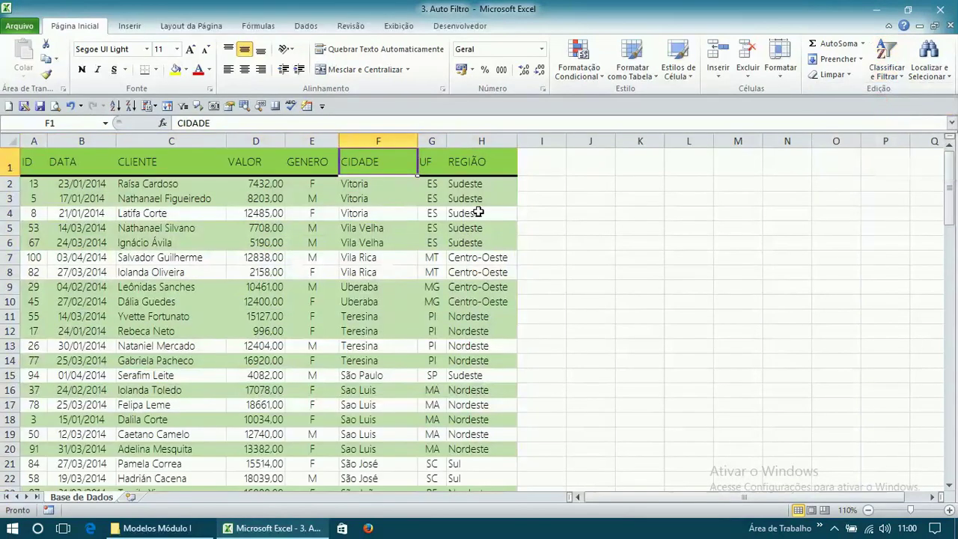
click(478, 212)
click(319, 160)
click(374, 162)
click(444, 177)
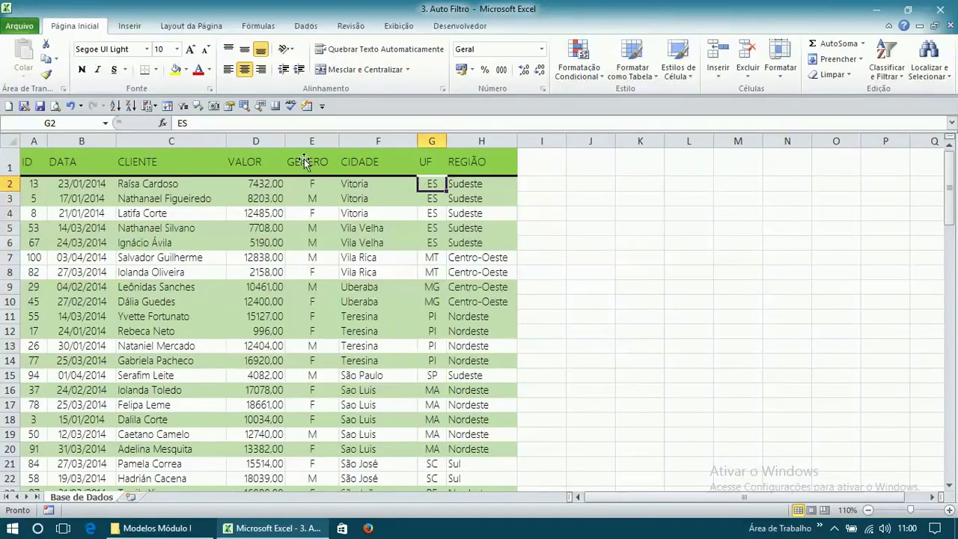
click(105, 159)
click(167, 156)
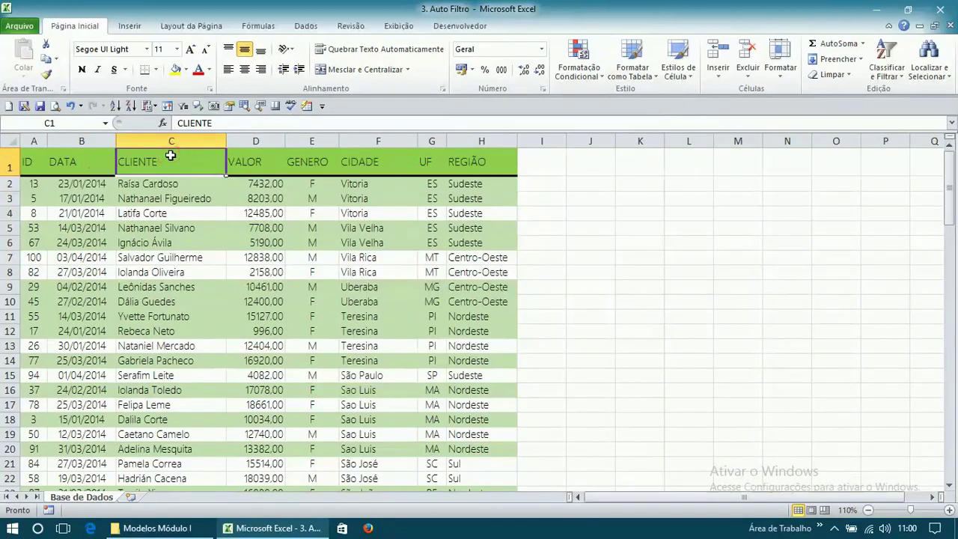
- Undo the column sorts back to the original ID order, and redo the removal of the header row's filter
click(70, 105)
click(70, 105)
click(70, 106)
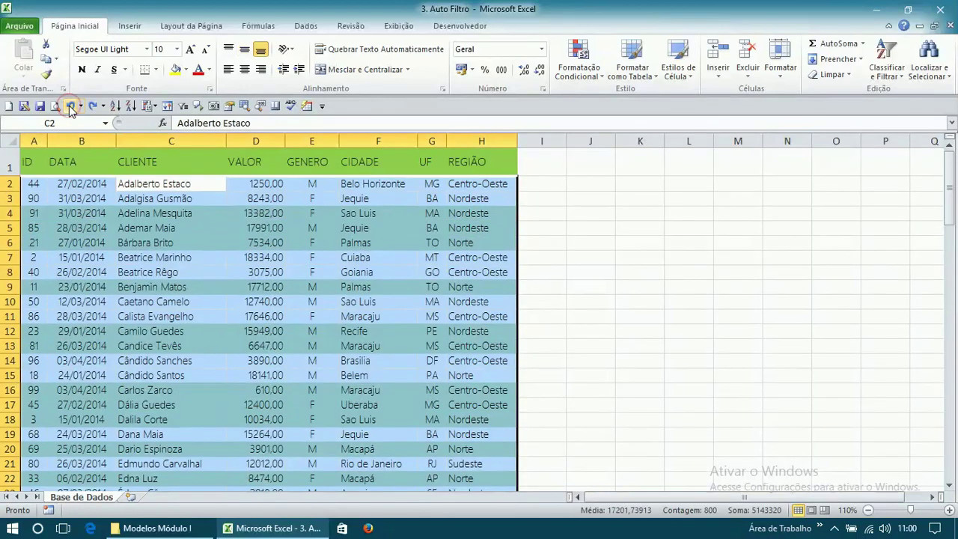
click(69, 106)
click(69, 105)
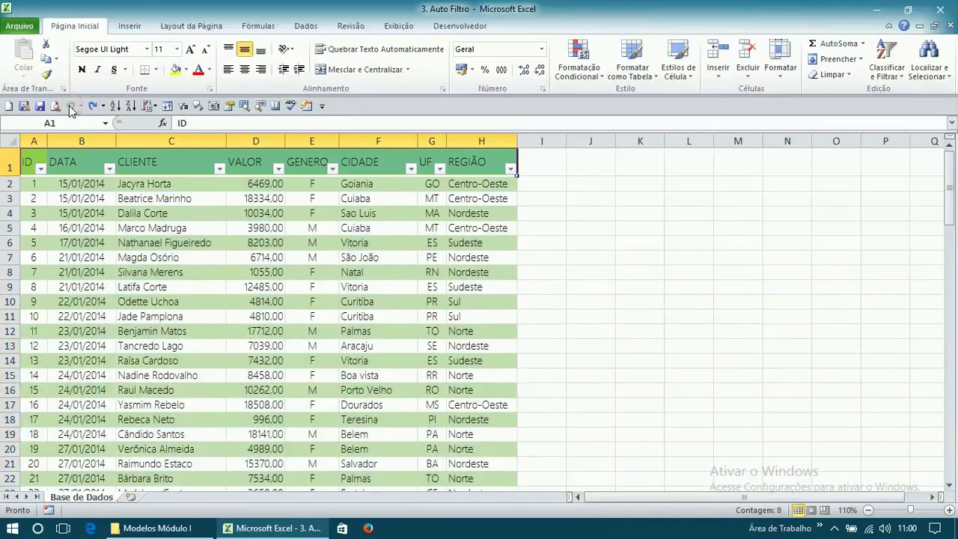
click(93, 106)
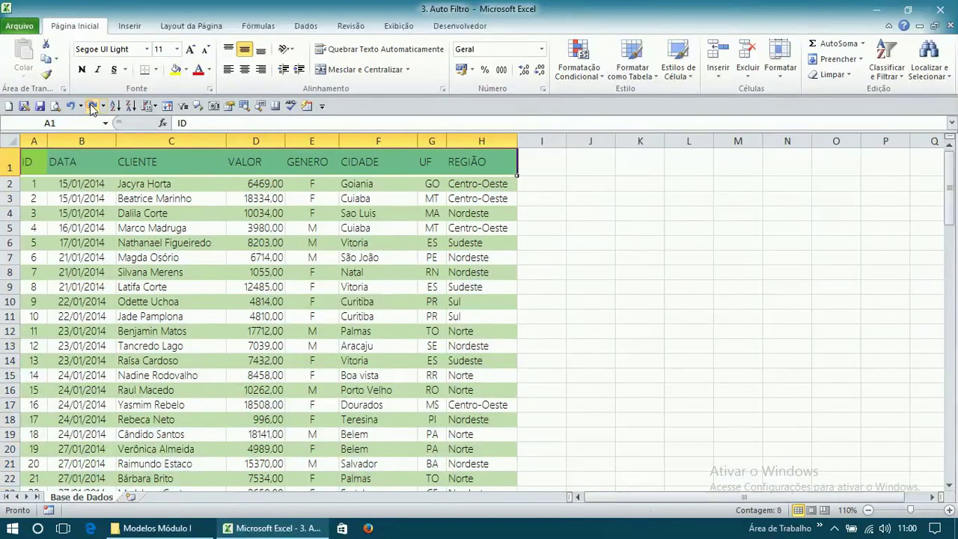
- Turn on the filter for the header row, starting from the ID header cell
click(201, 244)
click(49, 184)
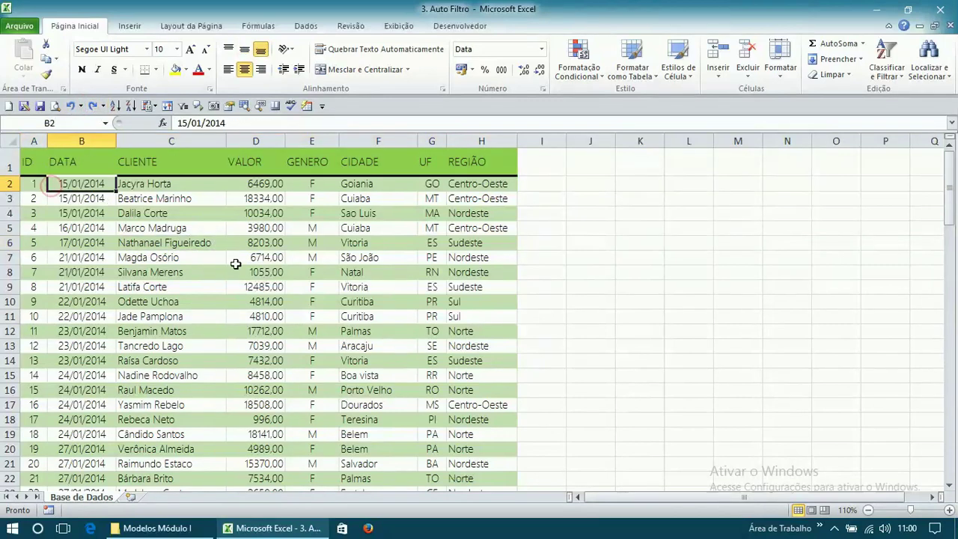
click(33, 157)
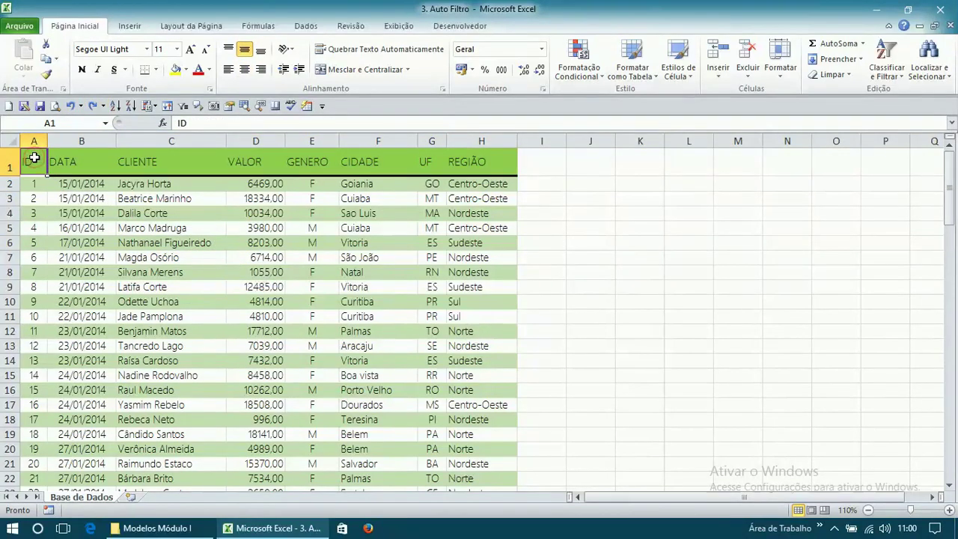
click(883, 75)
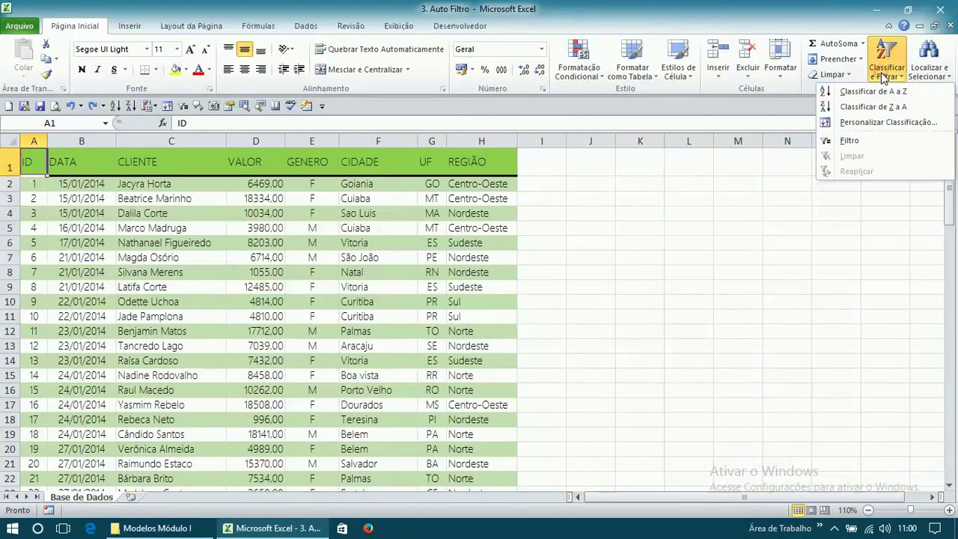
click(843, 143)
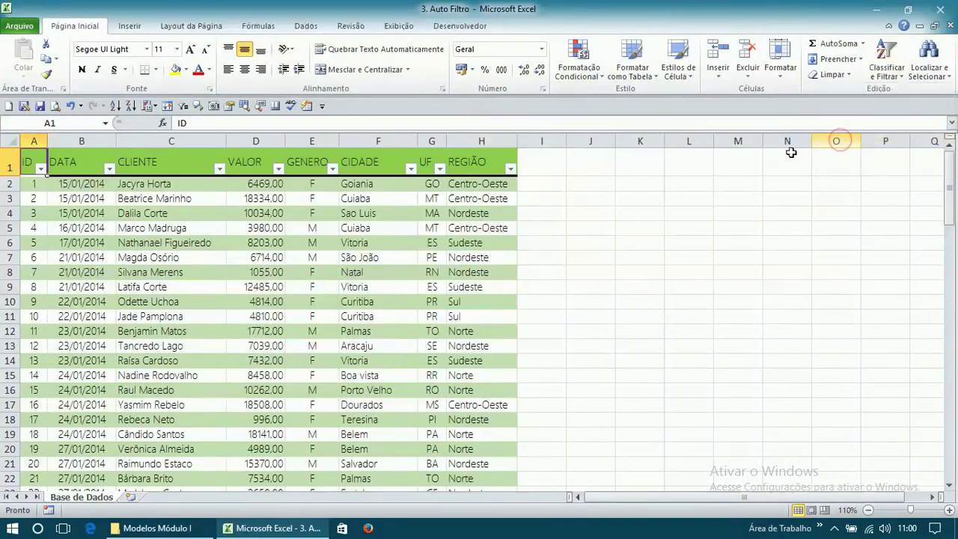
- Examine the sort and filter options in the ID, VALOR and REGIÃO column headers without applying any
click(41, 169)
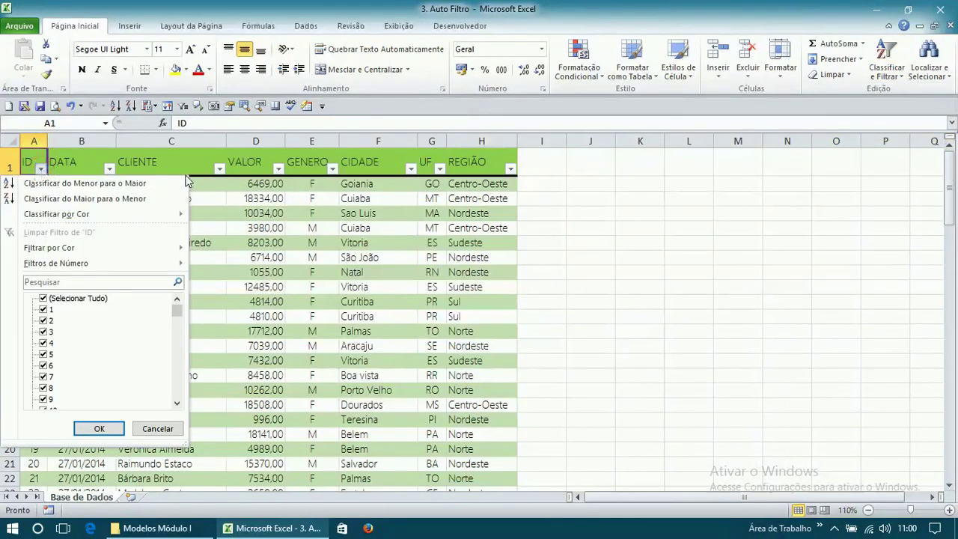
click(257, 214)
click(278, 168)
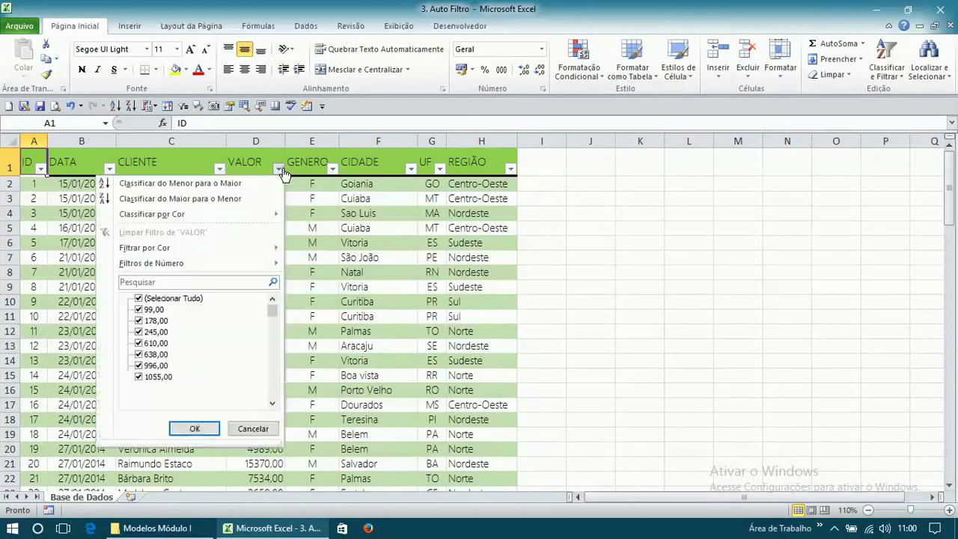
click(398, 233)
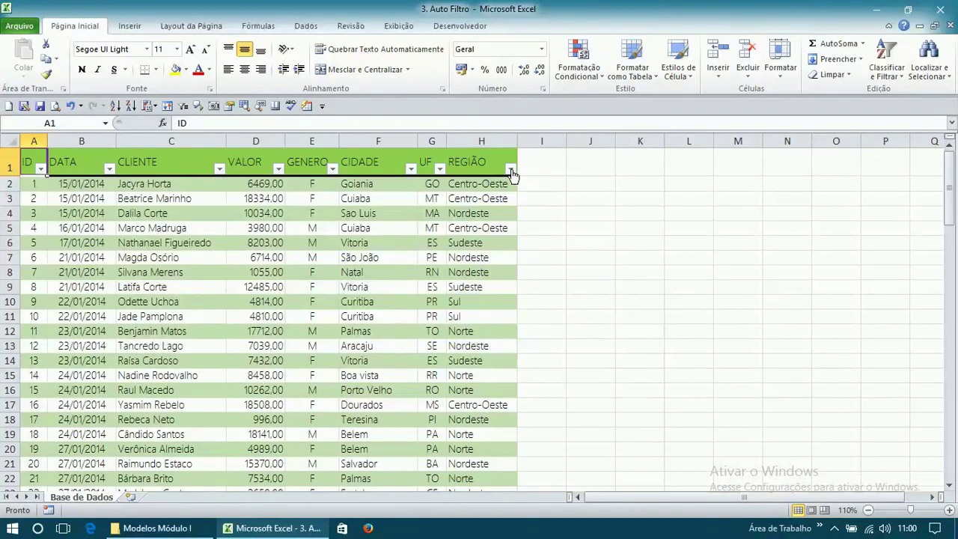
click(510, 169)
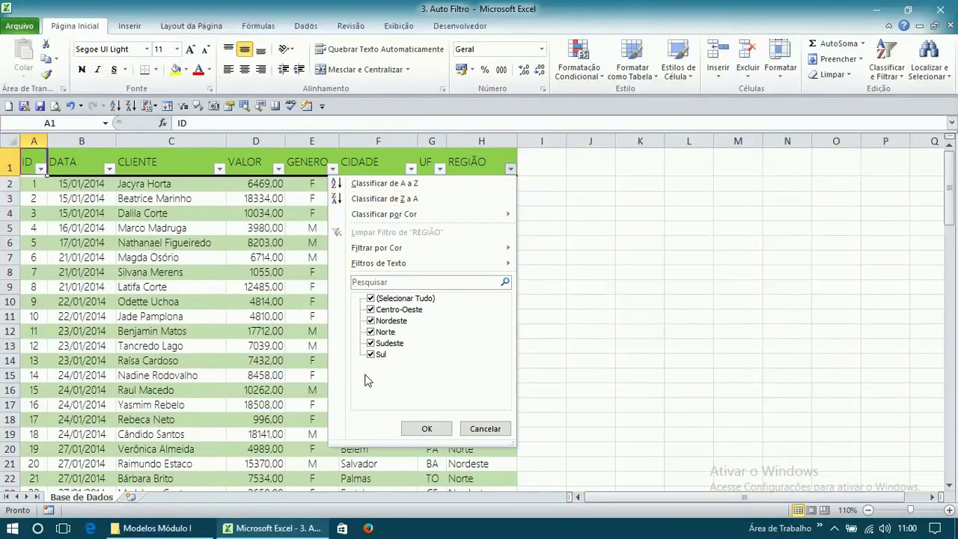
click(166, 231)
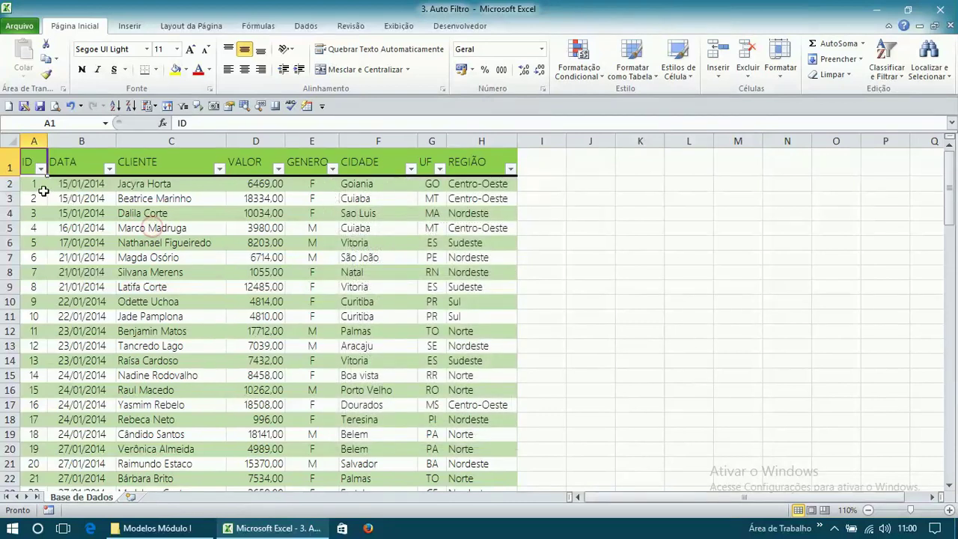
click(185, 233)
- Turn off the filter on the header row
click(30, 161)
click(888, 75)
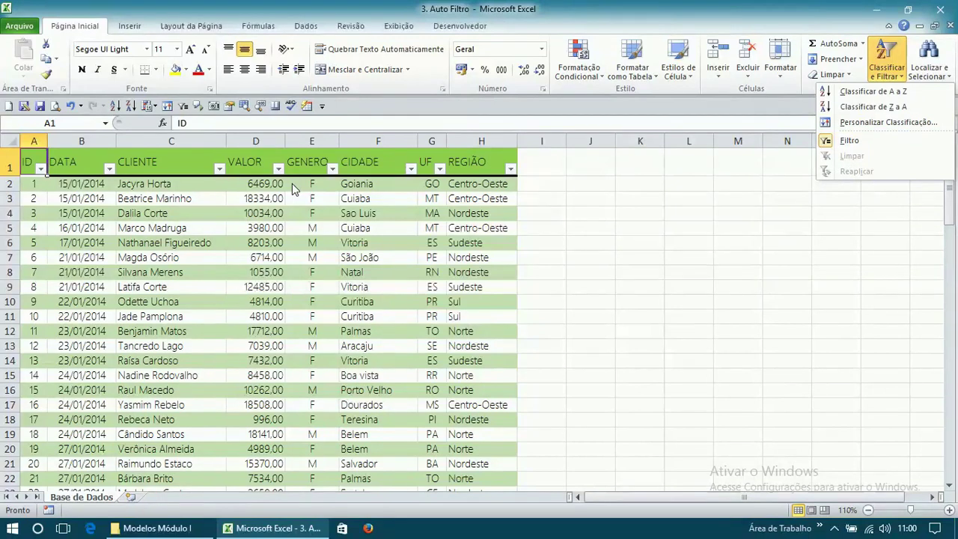
click(191, 237)
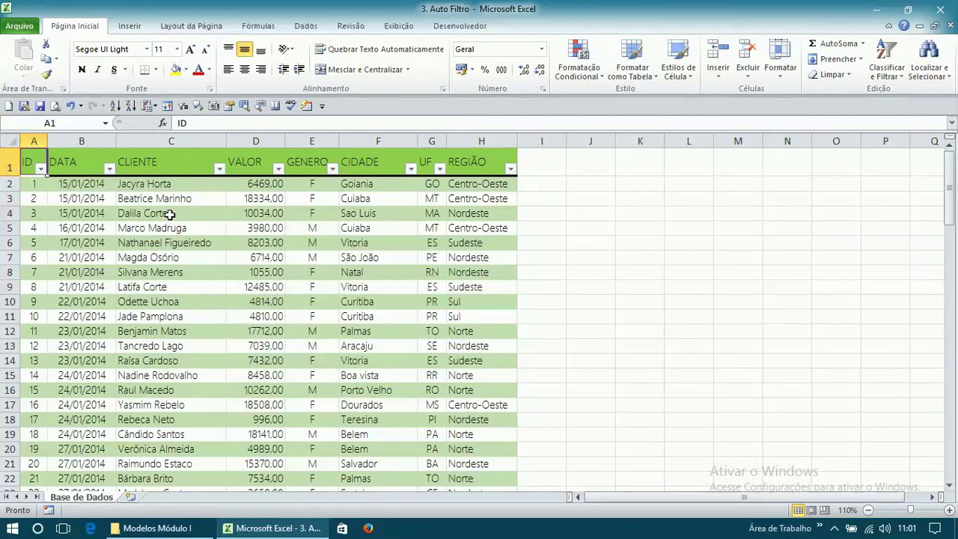
key(ctrl+shift+l)
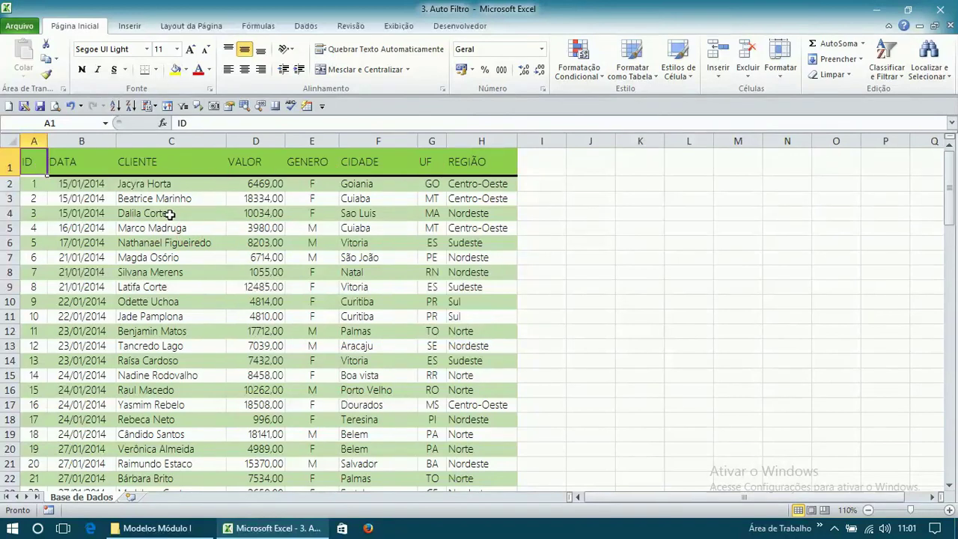
- Turn the header row's filter on from the ID cell, and turn it off again
drag(60, 201, 32, 163)
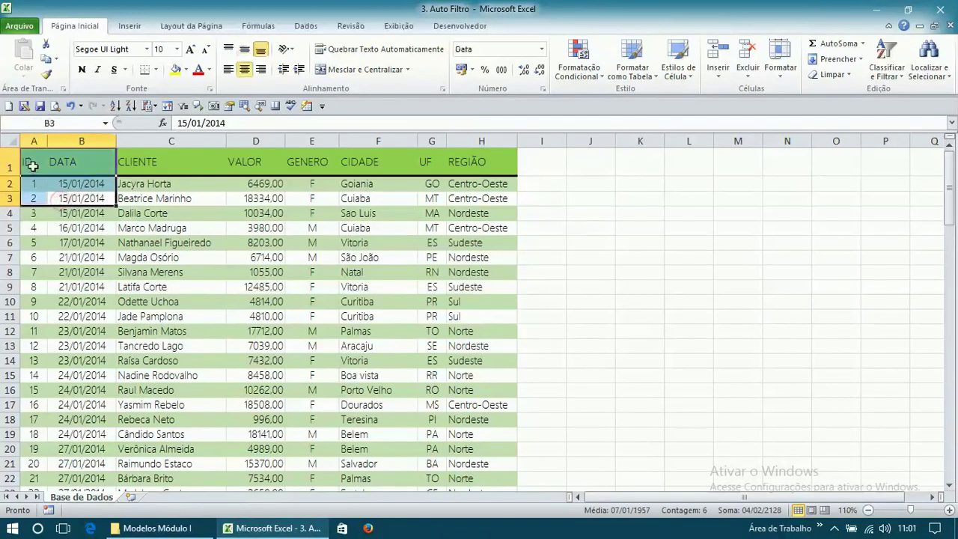
click(32, 165)
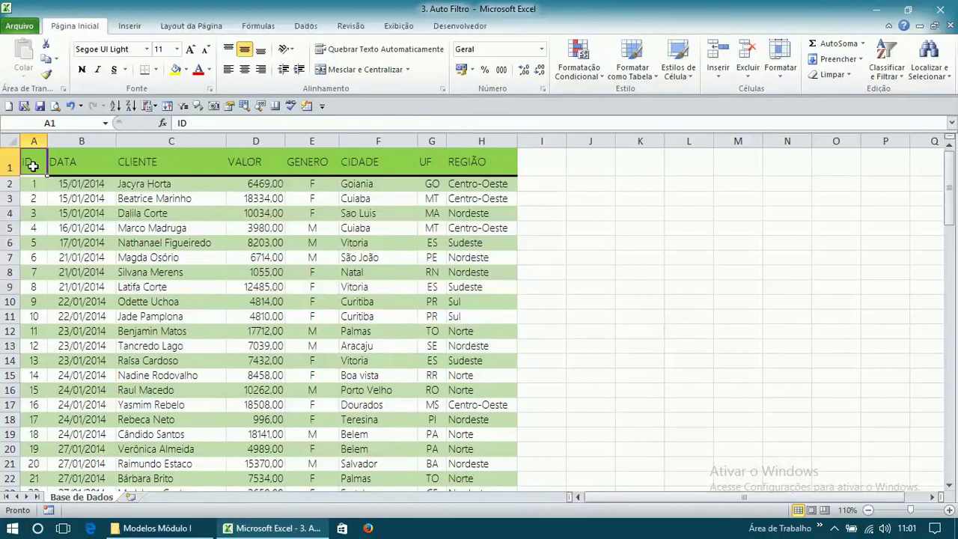
key(ctrl+shift+l)
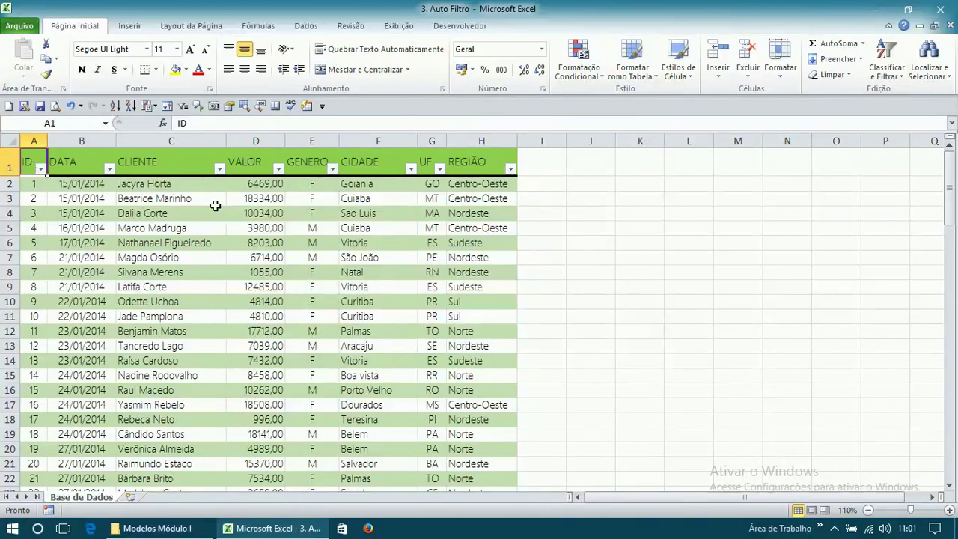
key(ctrl+shift+l)
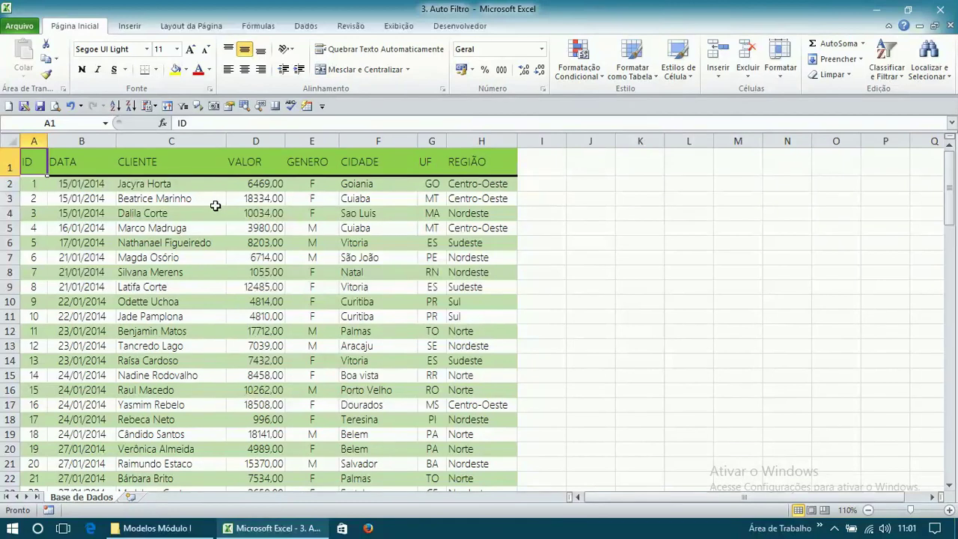
- Select the ID header cell and turn the header row's filter on again
click(137, 200)
click(41, 163)
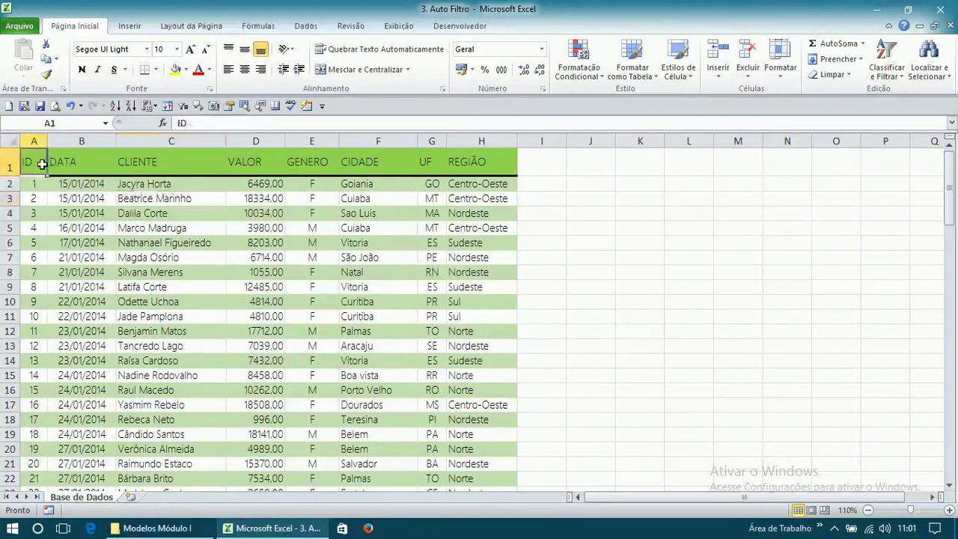
key(ctrl+shift+l)
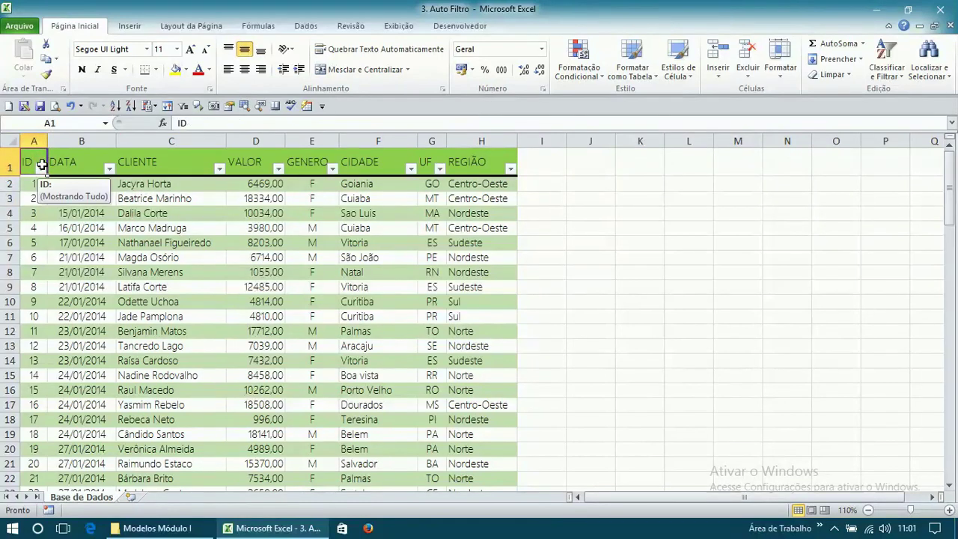
- Examine the DATA column's filter list, collapsing and expanding the 2014 group to check how its dates are grouped
click(112, 254)
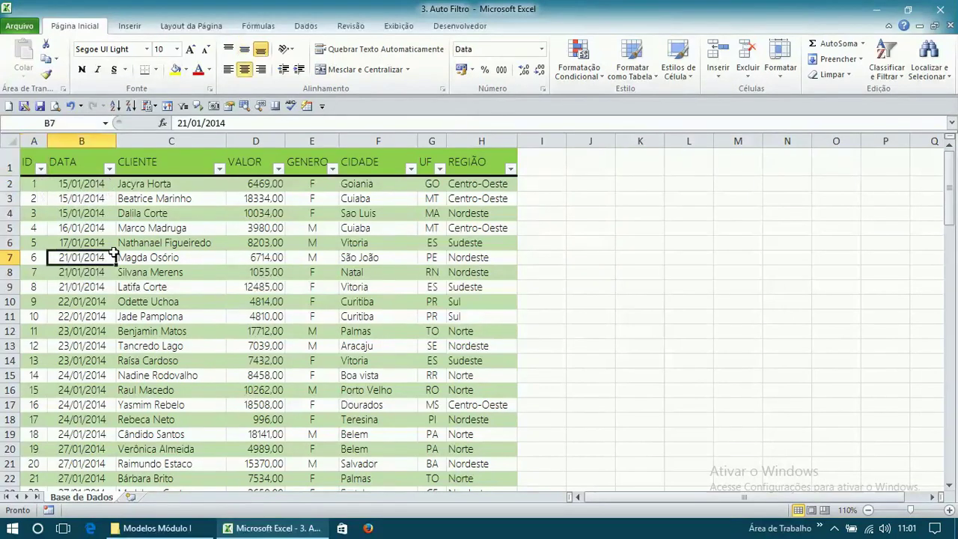
click(109, 174)
click(250, 217)
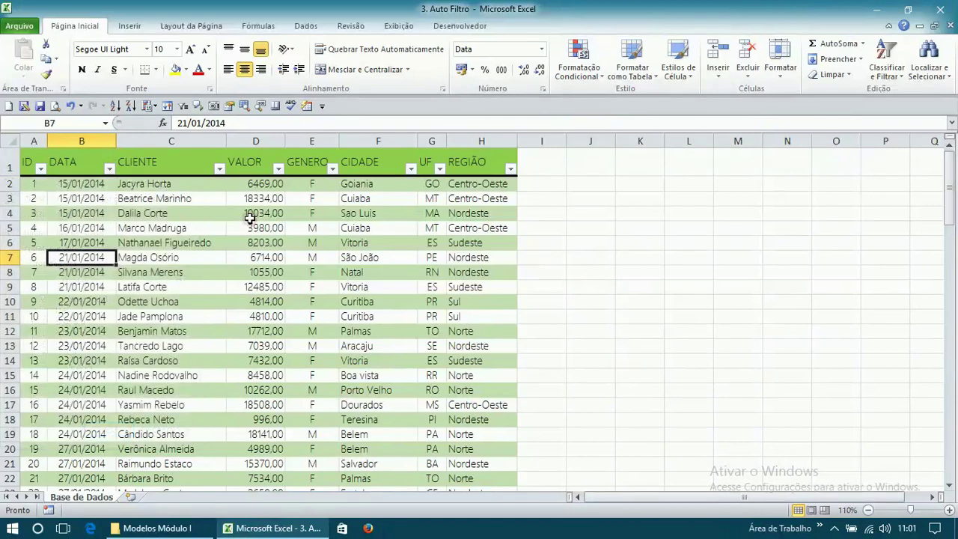
click(109, 169)
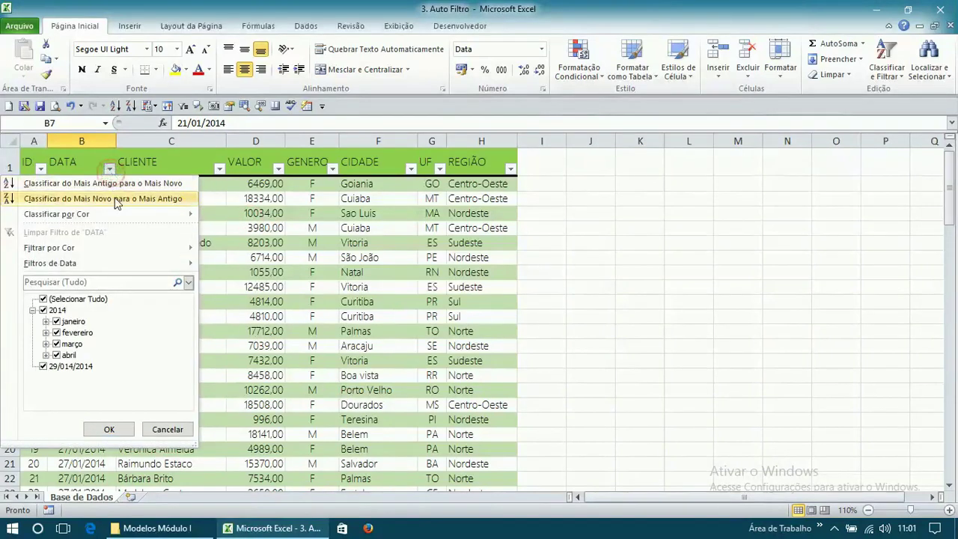
click(342, 241)
click(508, 217)
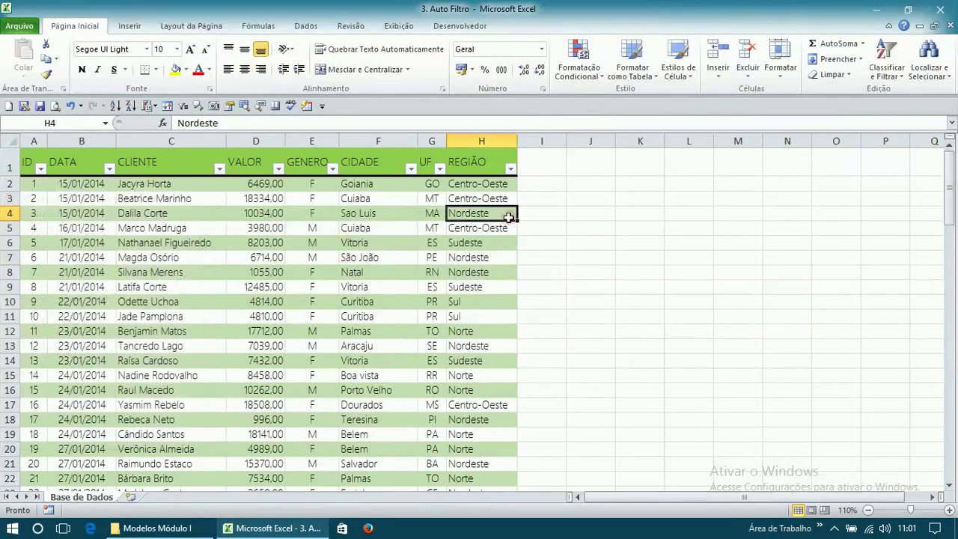
click(110, 169)
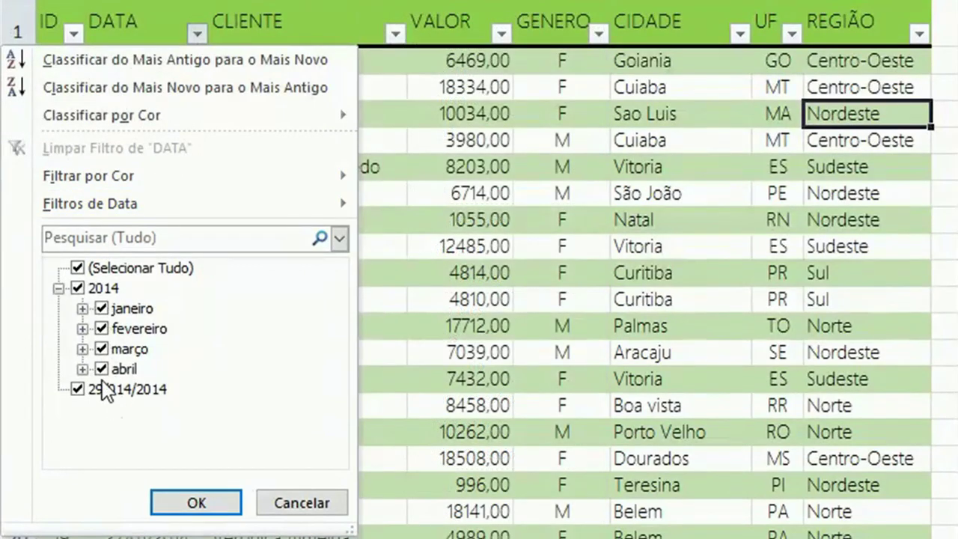
click(58, 289)
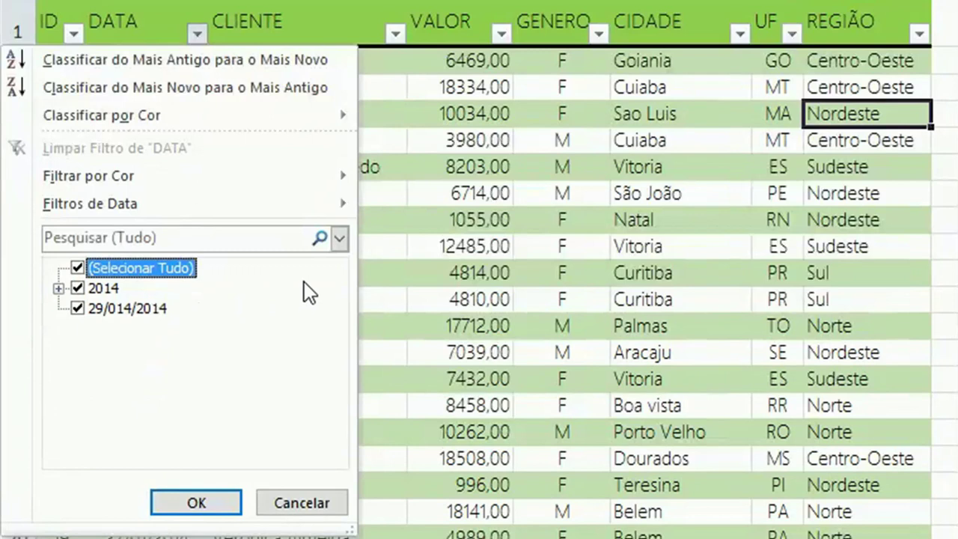
click(59, 289)
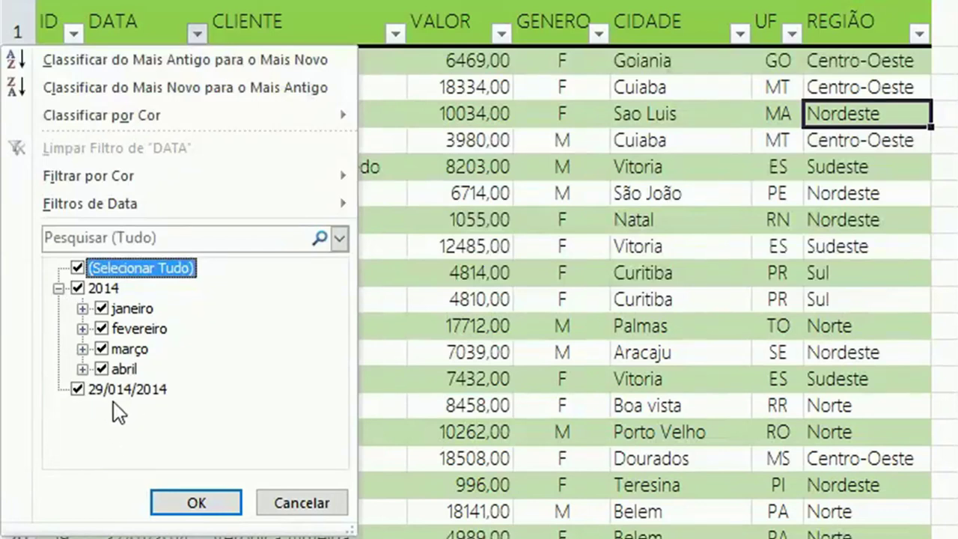
click(78, 388)
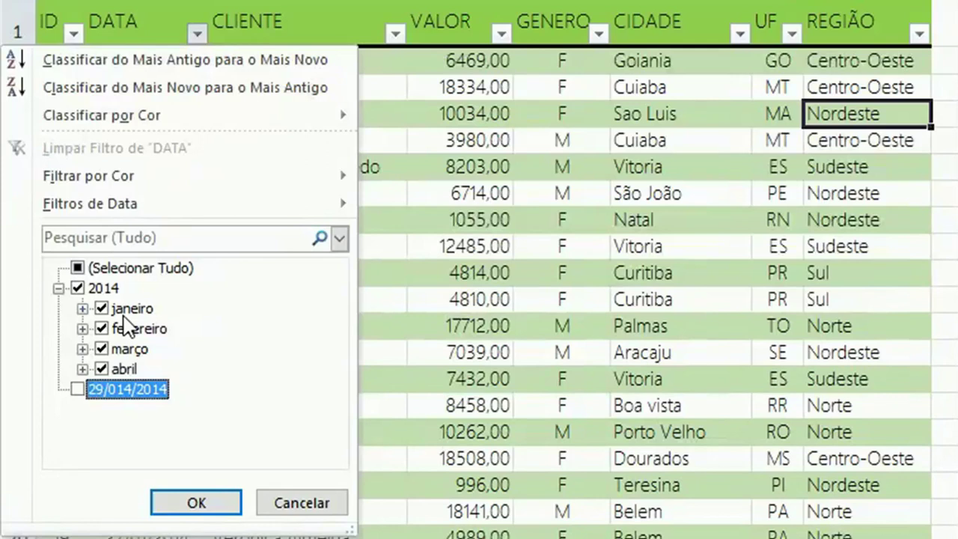
click(102, 308)
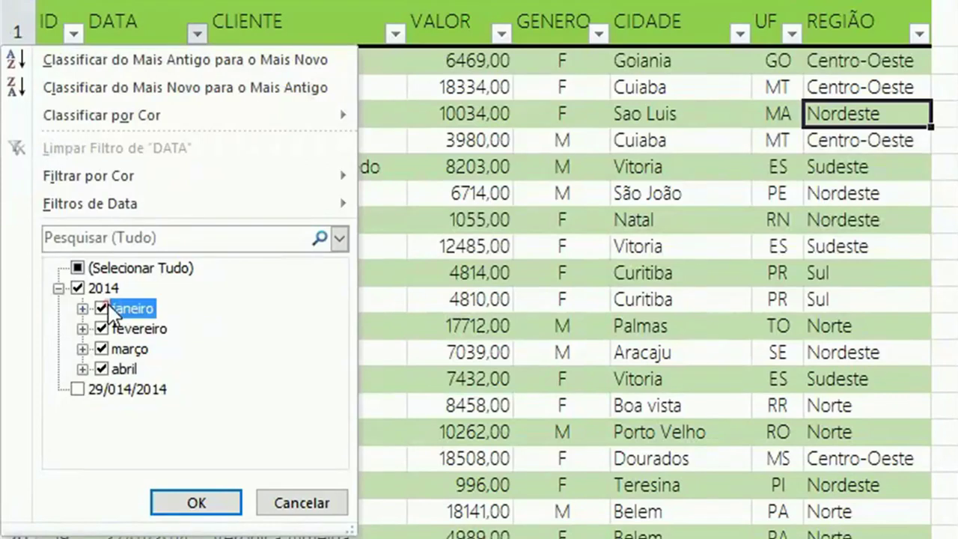
click(102, 328)
click(102, 348)
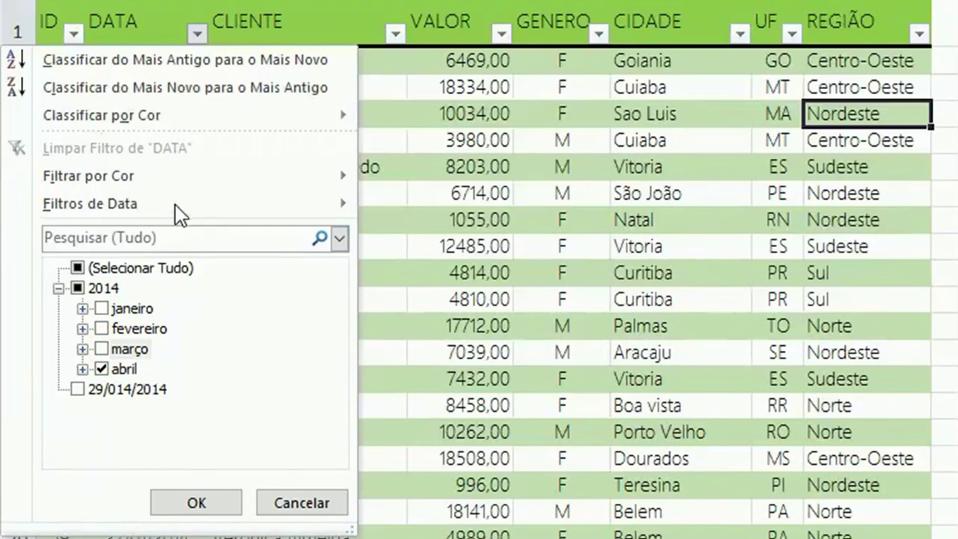
mouse_move(209, 212)
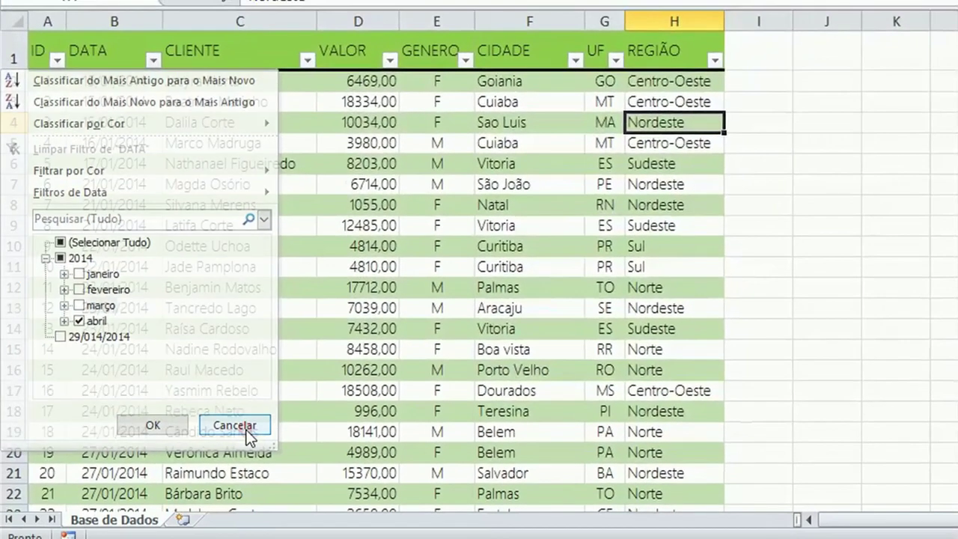
click(234, 425)
click(253, 223)
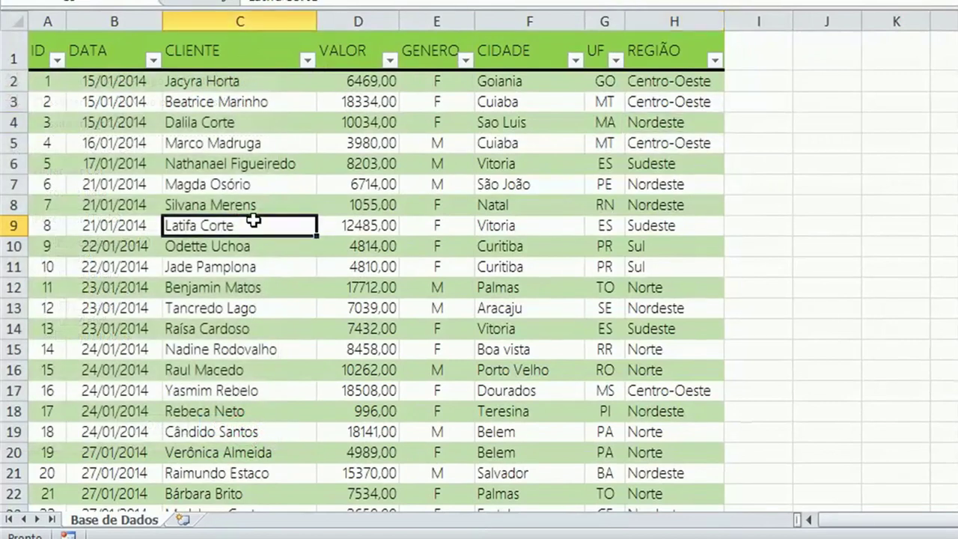
- Examine the dates down the DATA column, from the first record into February, and return to the header cell
click(93, 81)
key(Down)
key(Down)
key(Down)
key(Down)
key(Down)
key(Down)
key(Down)
key(Down)
key(Down)
key(Down)
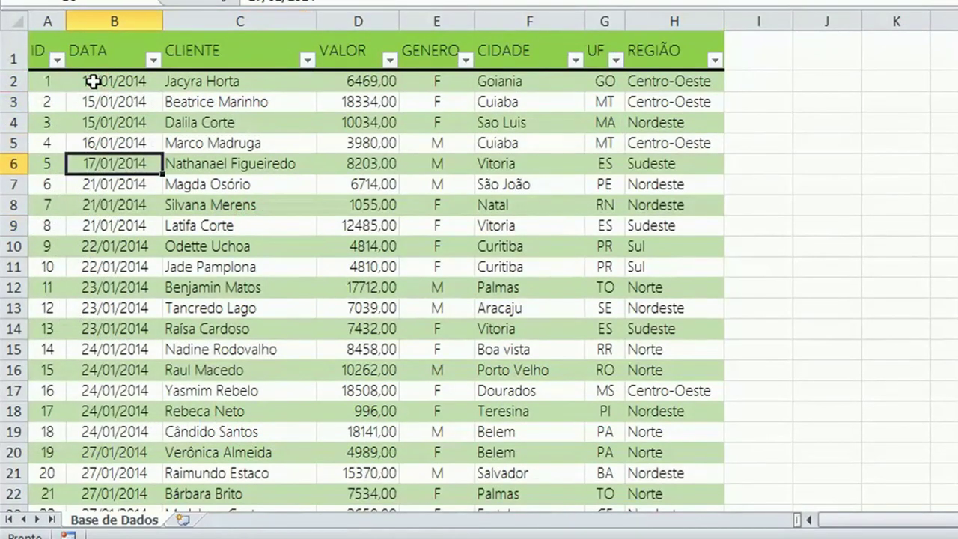
key(Down)
key(Down)
key(Down)
key(Down)
key(Down)
key(Down)
key(Down)
key(Down)
key(Down)
key(Down)
key(Down)
key(Down)
key(Down)
key(Down)
key(Down)
key(Down)
key(Down)
key(Down)
key(Down)
key(Down)
key(Up)
key(Up)
key(Up)
key(Up)
key(Up)
key(Up)
key(Up)
key(Up)
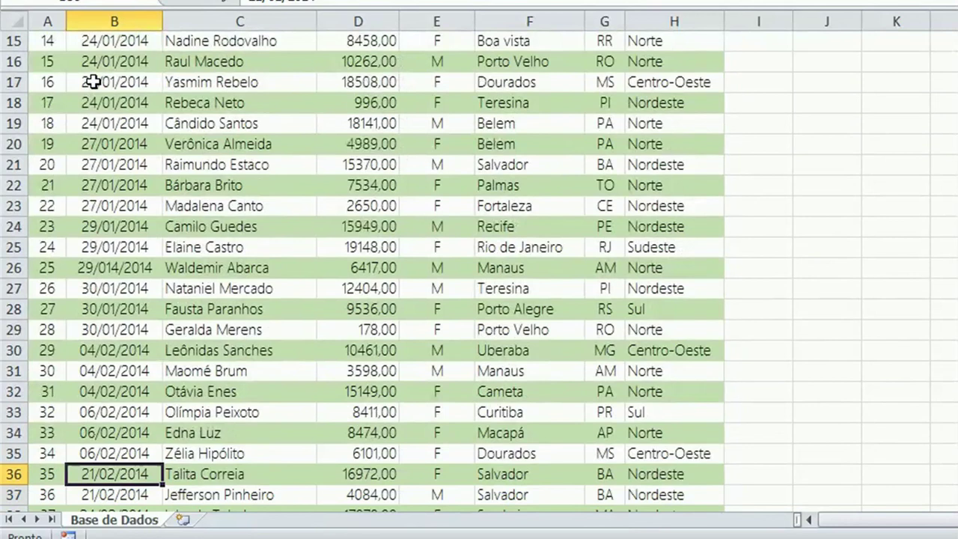
key(Up)
key(Up)
key(Up)
key(Up)
key(Up)
key(Up)
key(Up)
key(Up)
key(Up)
key(Up)
key(Up)
key(Up)
key(Up)
key(Up)
key(Up)
key(Up)
key(Up)
key(Up)
key(Up)
key(Up)
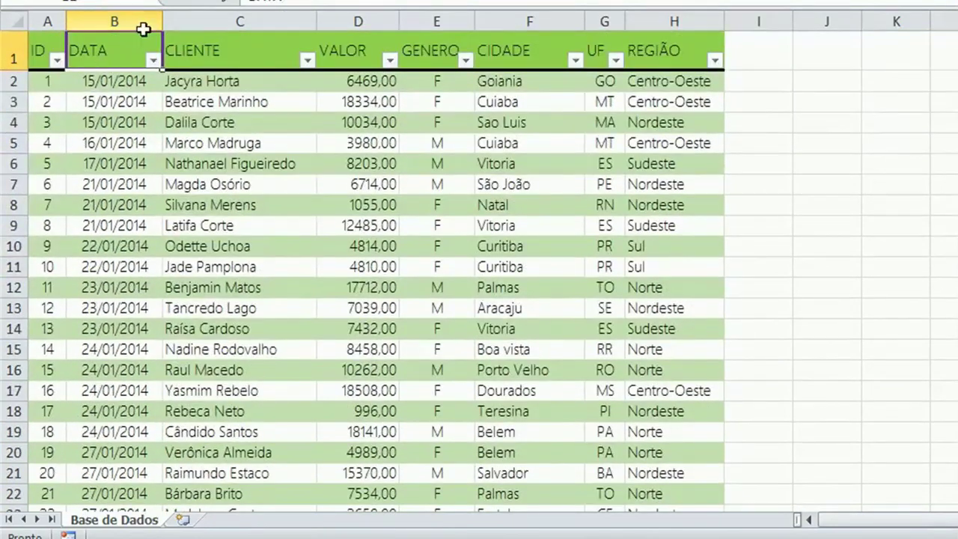
- Check the days listed under janeiro in the DATA filter, and filter the column to show only abril 2014
click(152, 59)
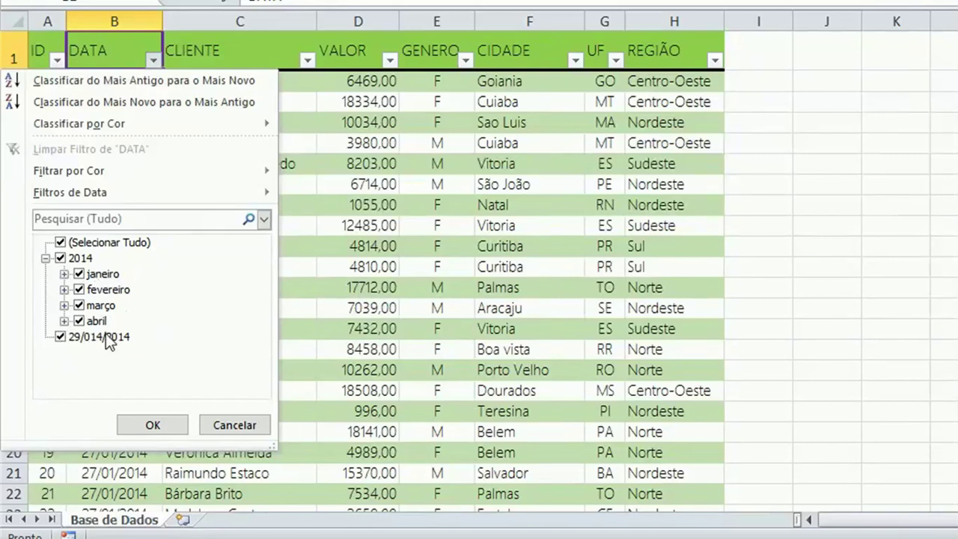
click(65, 274)
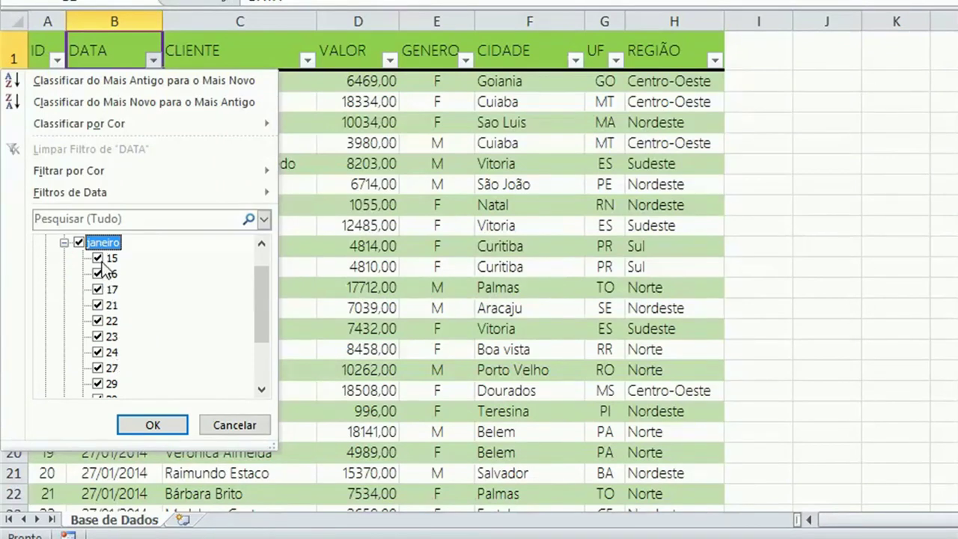
click(66, 243)
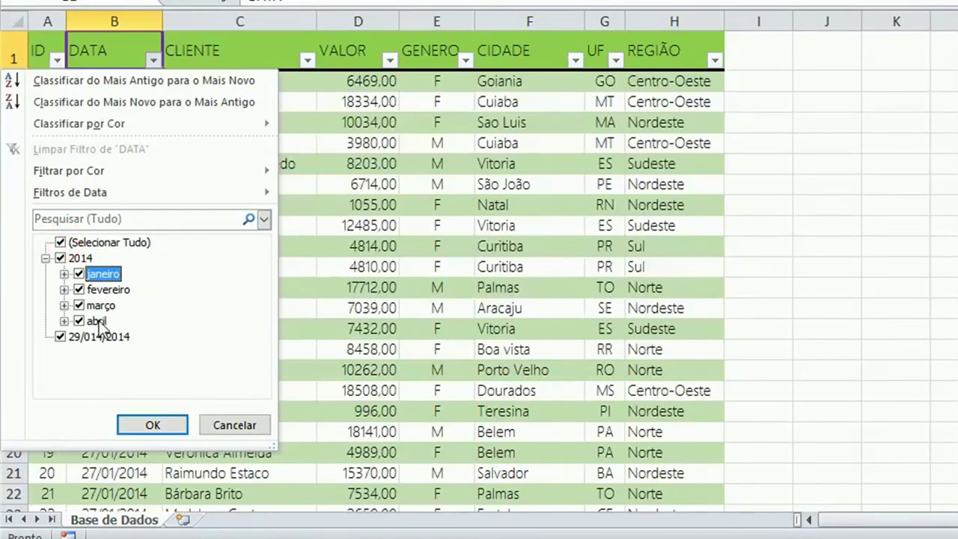
click(79, 274)
click(79, 289)
click(78, 305)
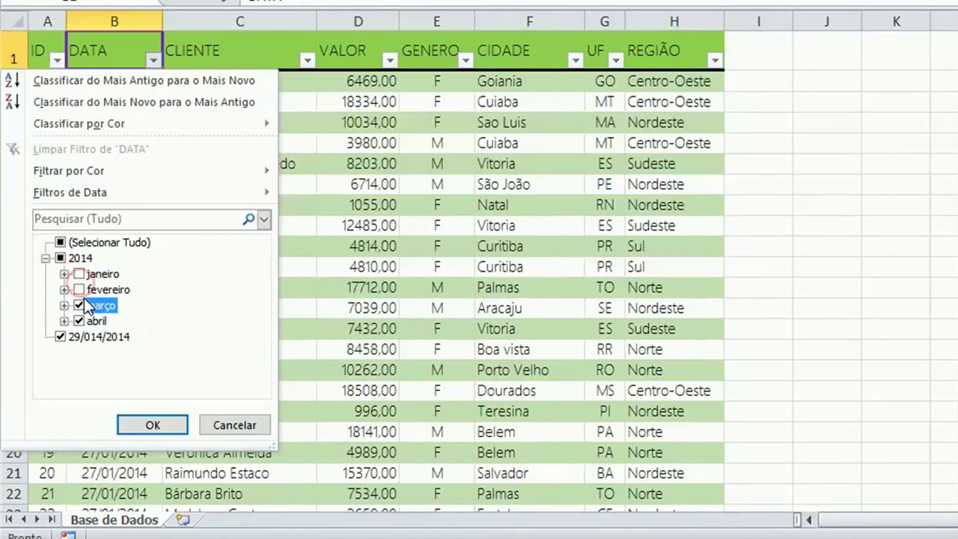
click(60, 336)
click(152, 426)
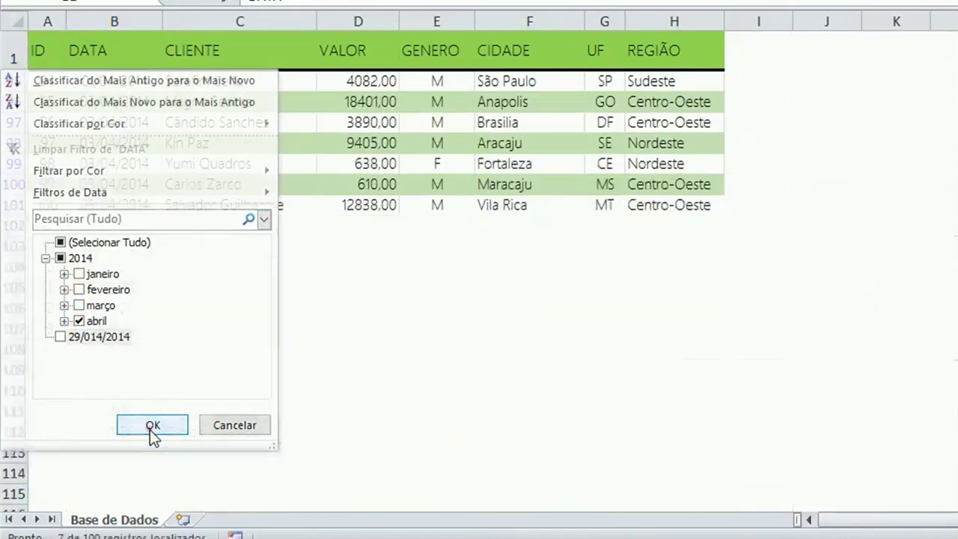
- Examine the filtered April records across their columns, from DATA through REGIÃO and back
click(112, 165)
key(Right)
key(Right)
key(Right)
key(Right)
key(Right)
key(Right)
key(Left)
key(Left)
key(Left)
key(Left)
key(Left)
key(Left)
key(Left)
key(Right)
key(Right)
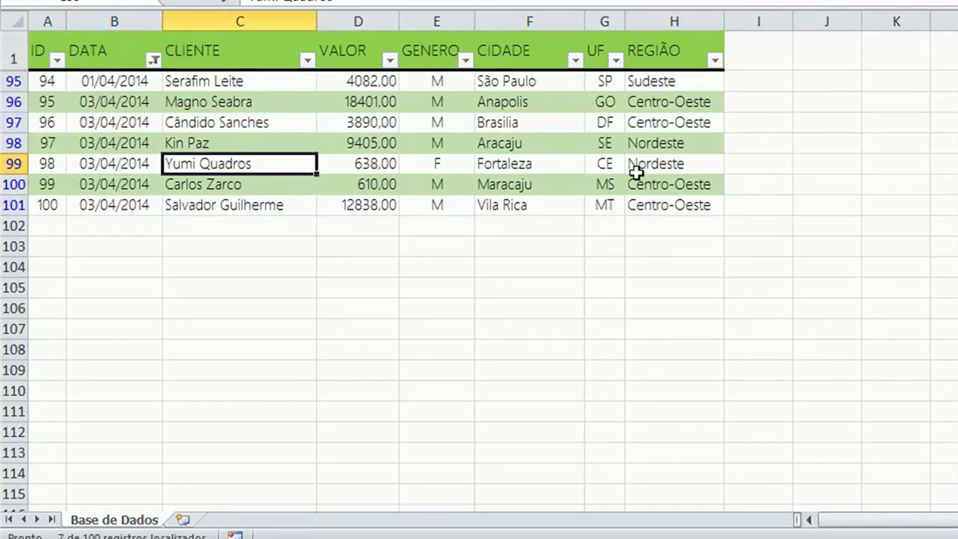
- Filter the CIDADE column to show only São Paulo
click(575, 60)
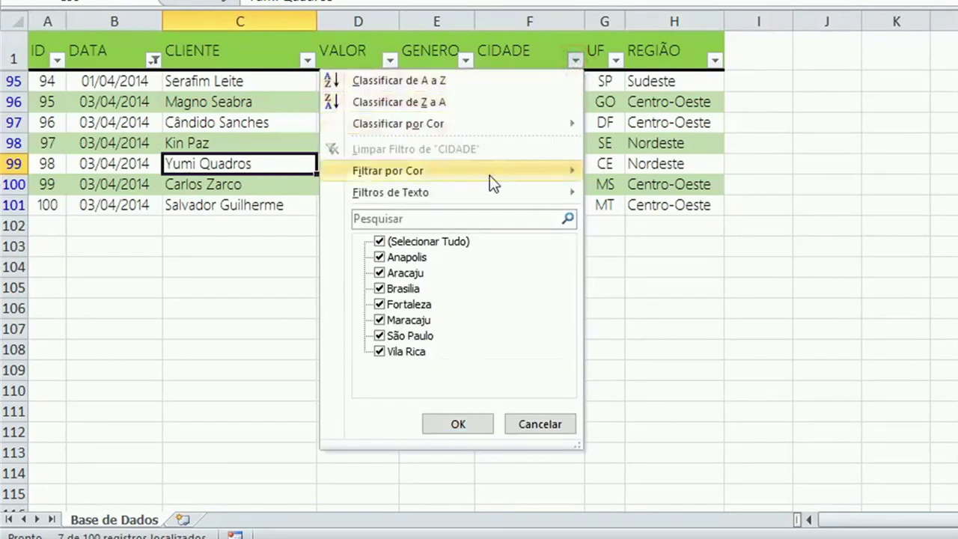
click(408, 243)
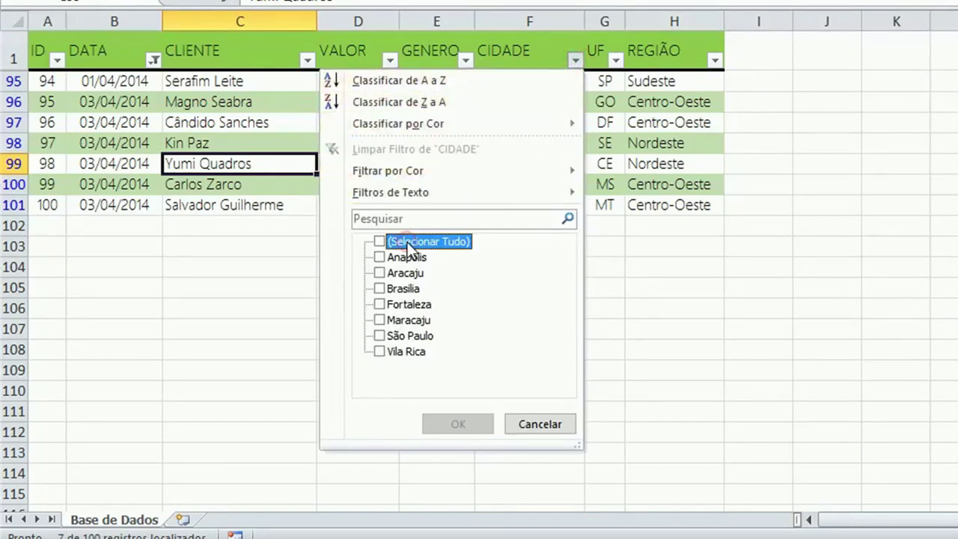
click(381, 336)
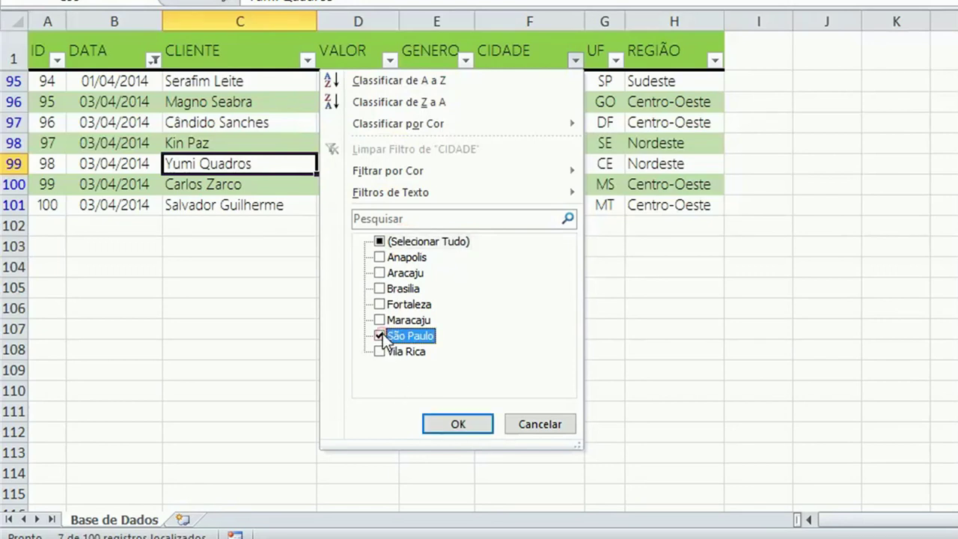
click(462, 422)
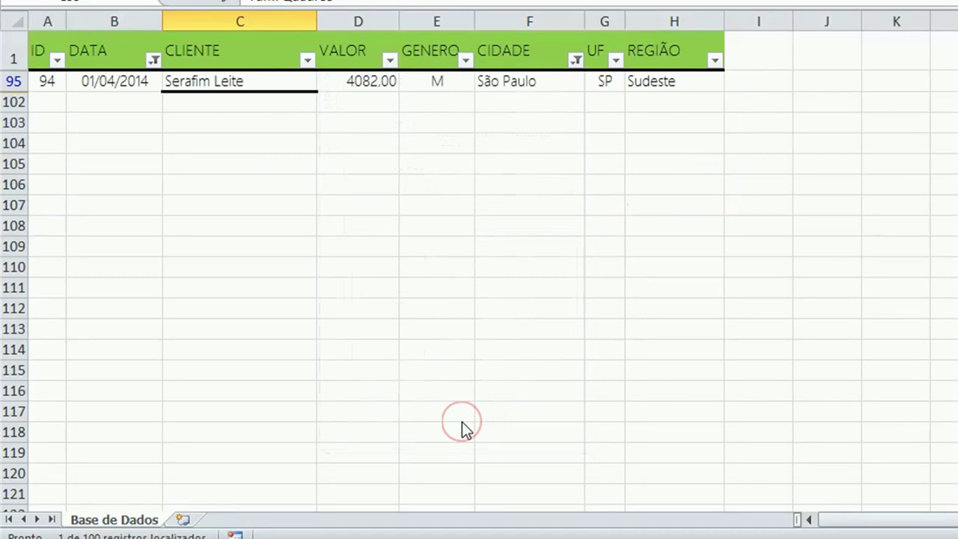
- Clear the filter from the CIDADE column
click(573, 59)
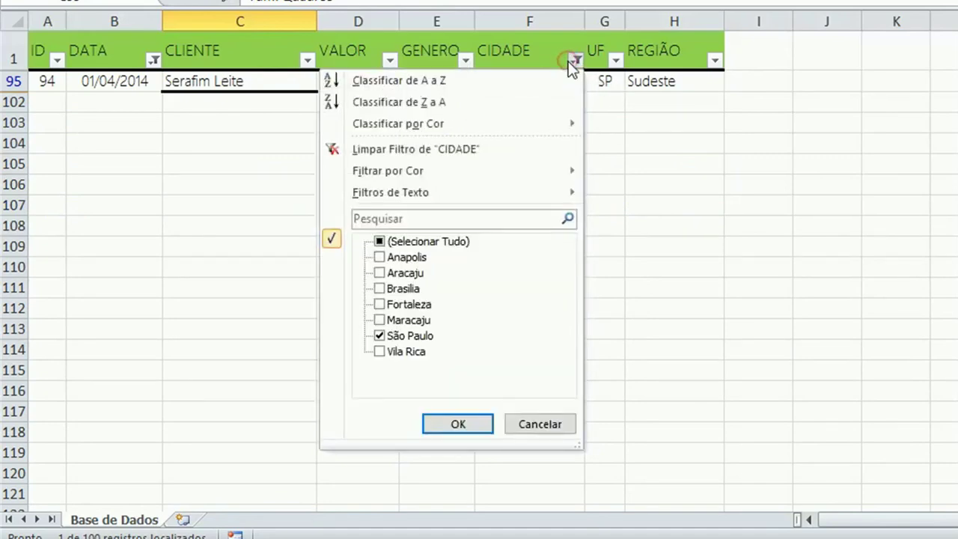
click(574, 60)
click(575, 60)
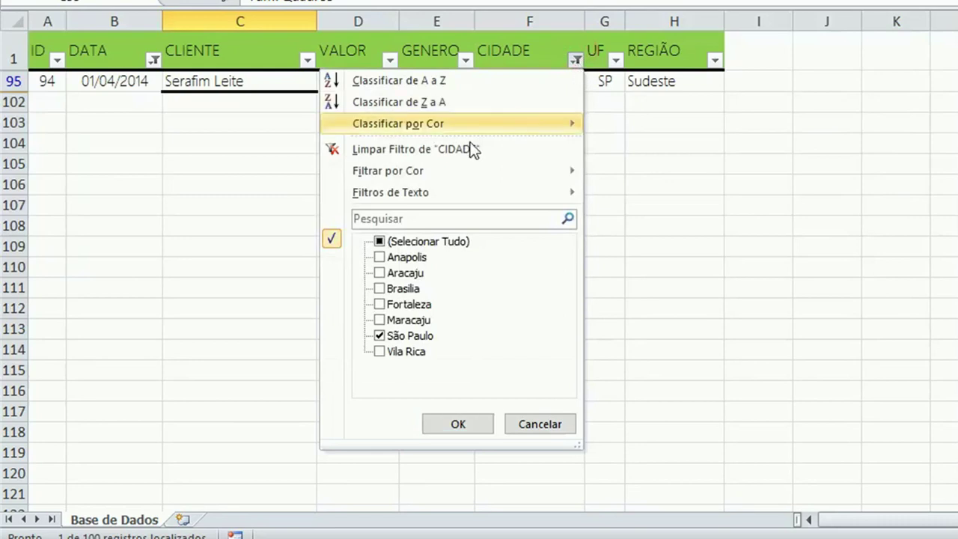
click(404, 150)
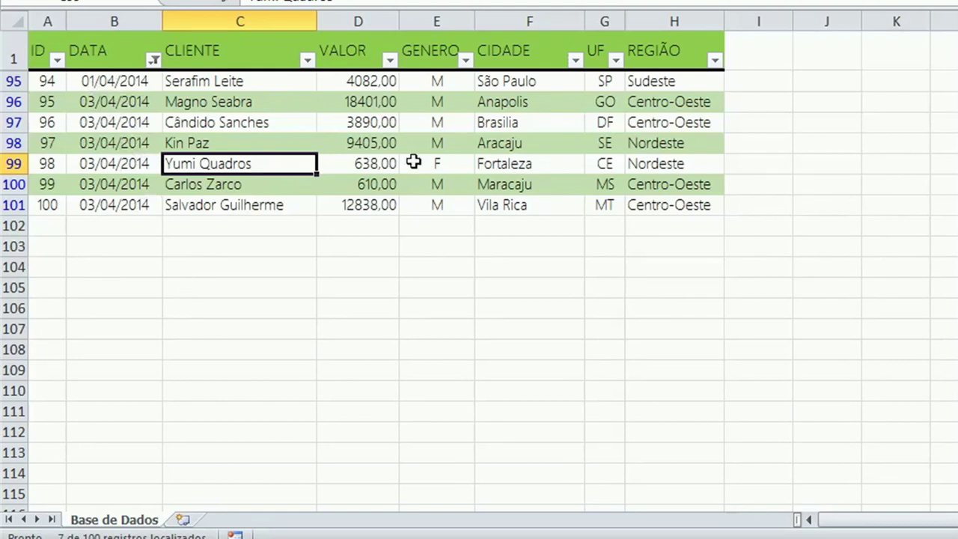
- Search the CIDADE column's filter list for "bras" and filter the records to Brasilia
click(574, 60)
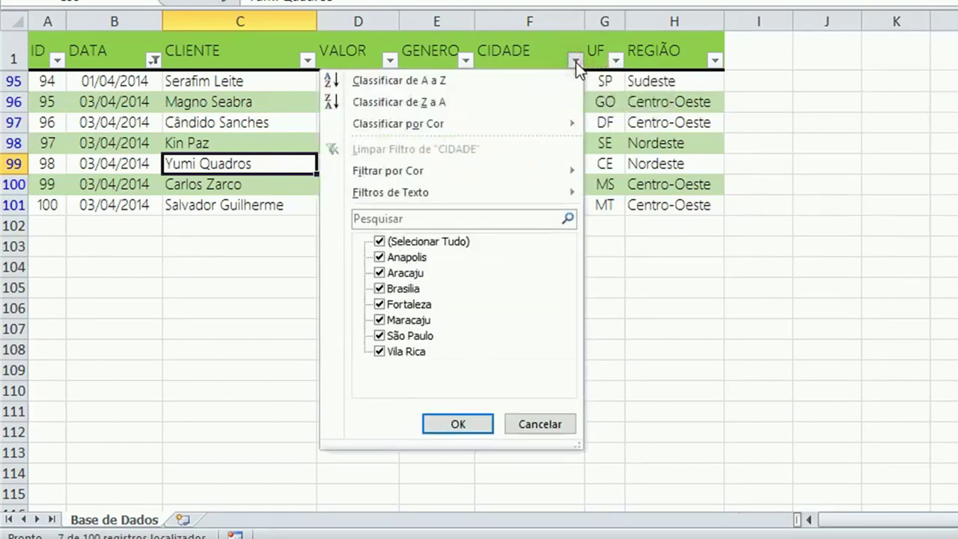
click(425, 220)
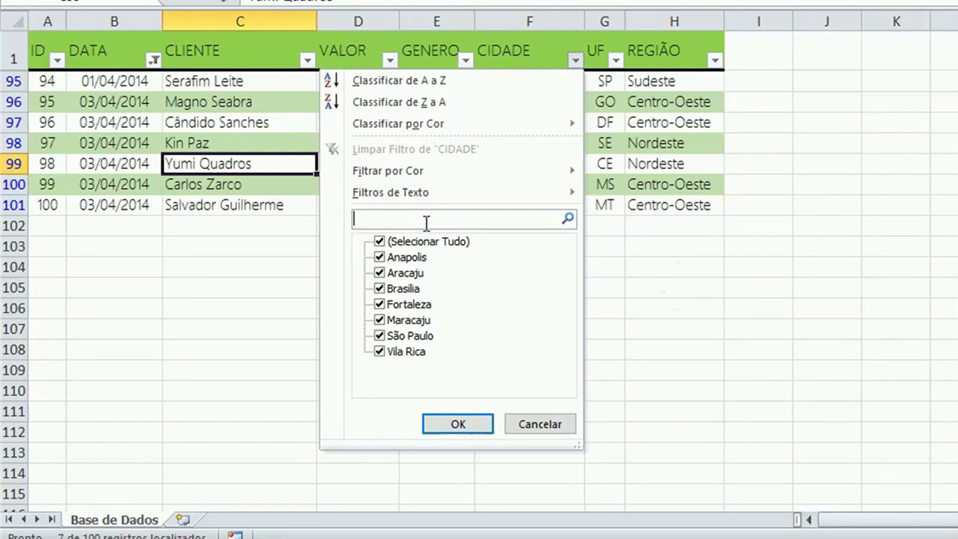
click(384, 241)
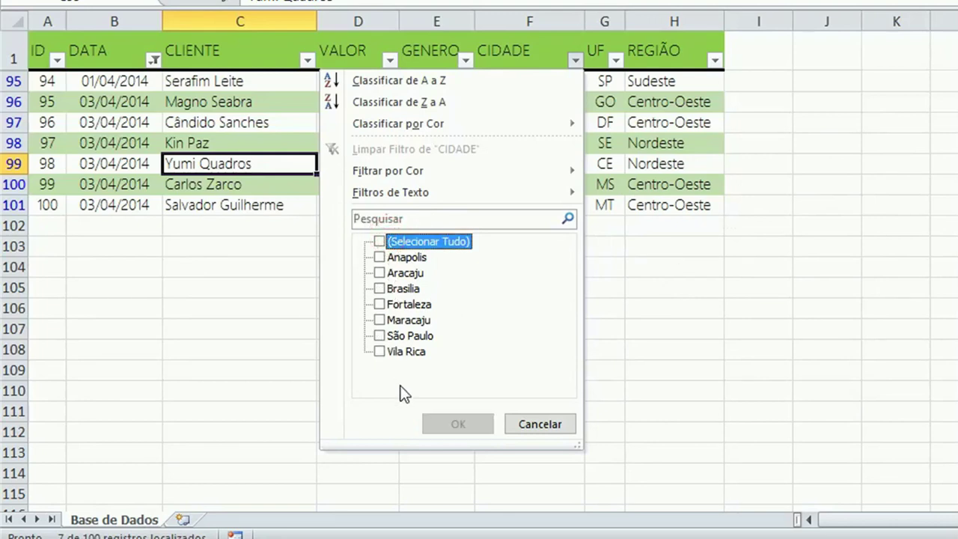
click(380, 351)
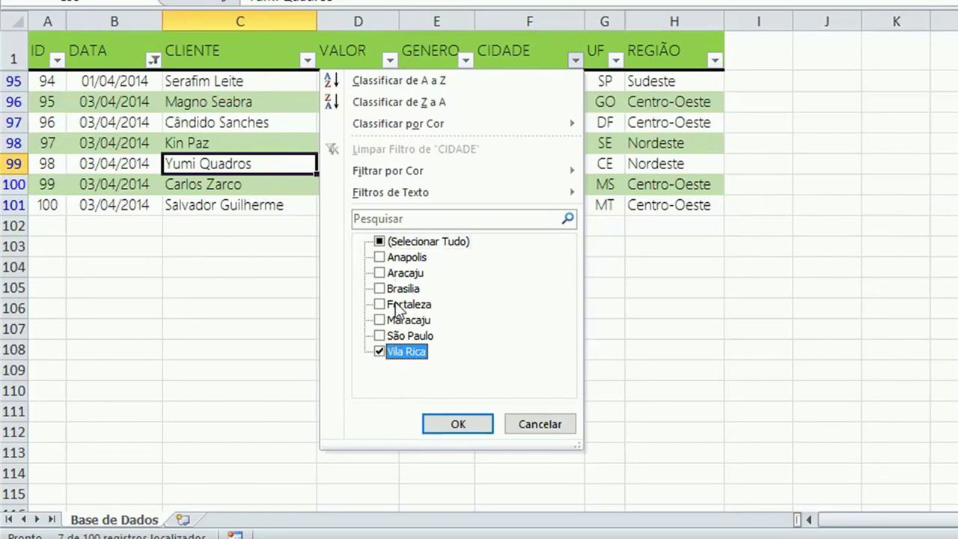
click(412, 243)
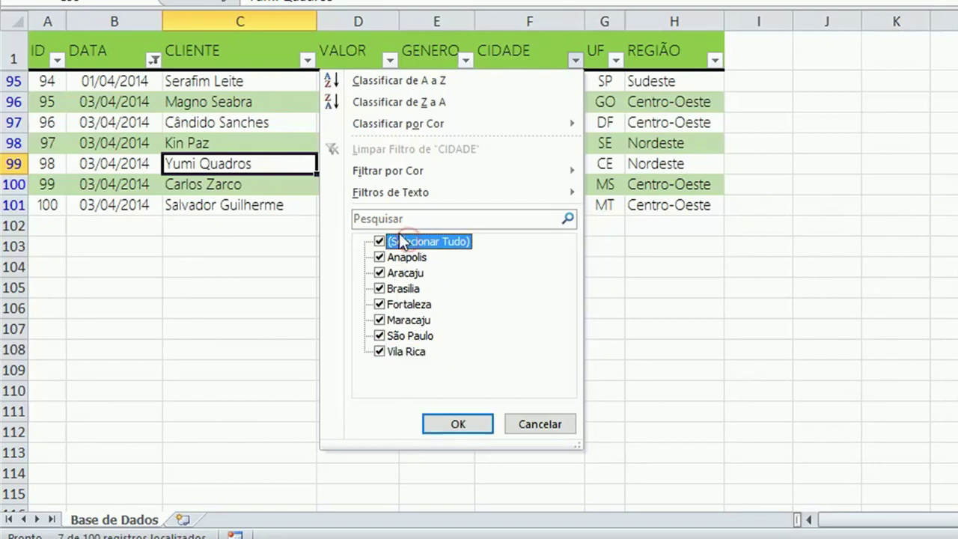
click(385, 219)
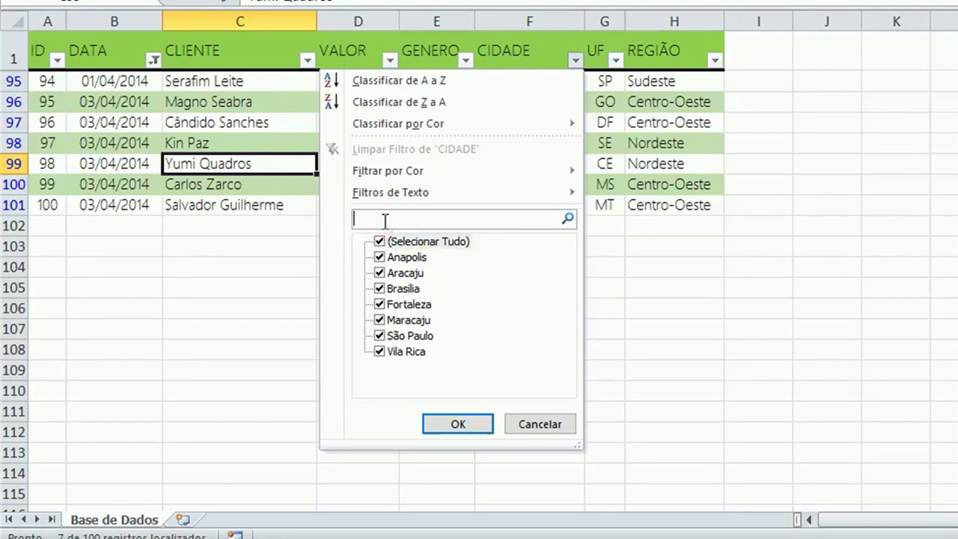
text(bras)
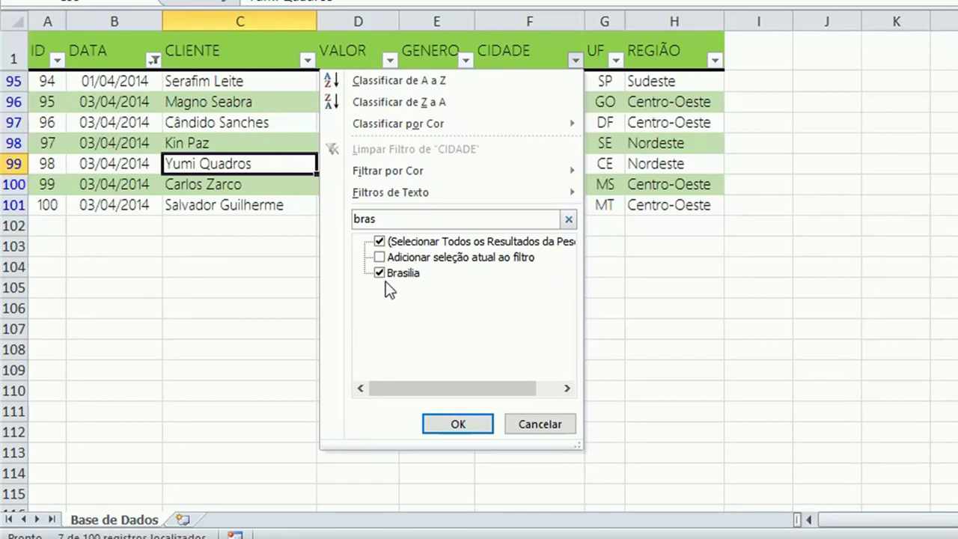
click(458, 424)
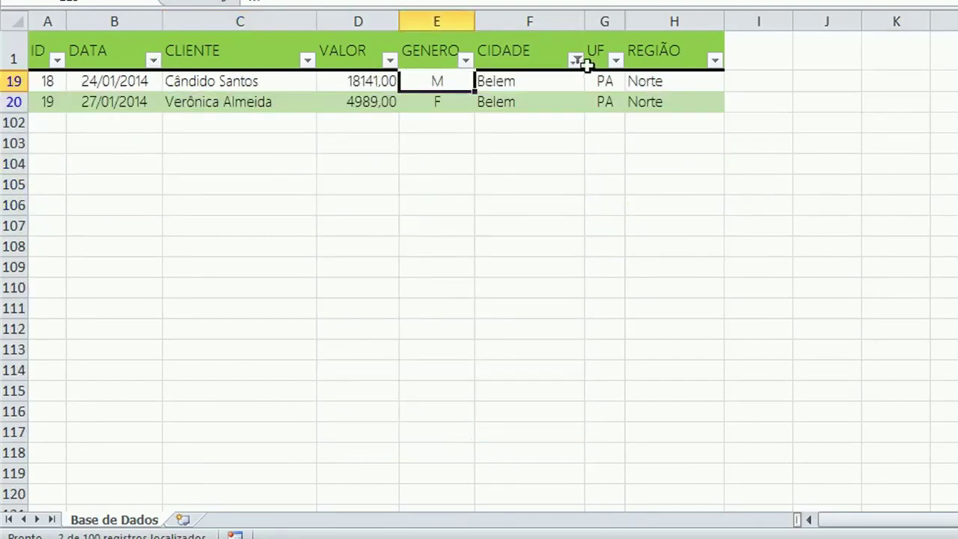
- Turn off the header row's filter so that all records are listed
click(576, 59)
click(544, 60)
key(ctrl+shift+l)
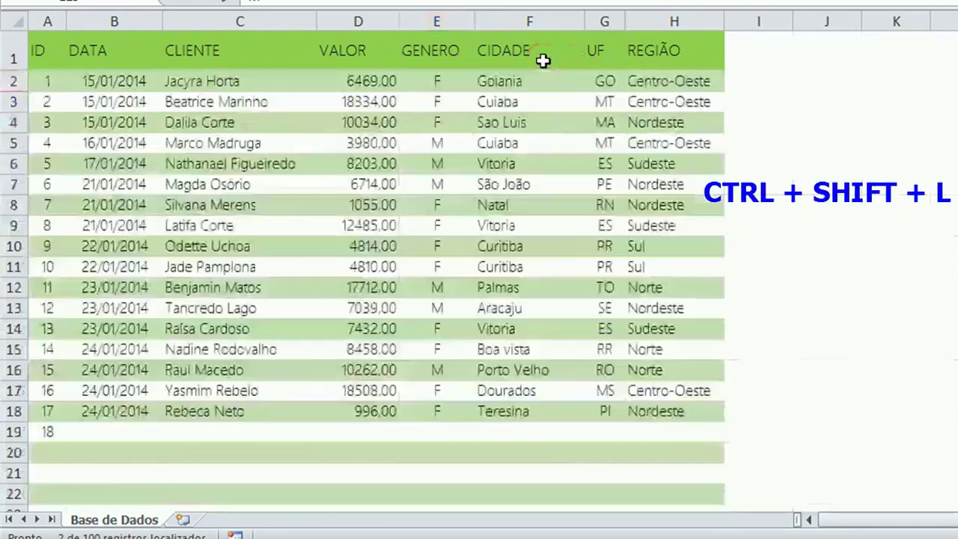
- Examine the unfiltered records down the CLIENTE column, and return to the DATA header cell
click(196, 50)
key(Down)
key(Down)
key(Down)
key(Down)
key(Down)
key(Down)
key(Down)
key(Down)
key(Down)
key(Down)
key(Down)
key(Down)
key(Down)
key(Down)
key(Down)
key(Down)
key(Down)
key(Down)
key(Down)
key(Down)
key(Down)
key(Down)
key(Down)
key(Down)
key(Down)
key(Down)
key(Down)
key(Down)
key(Down)
key(Down)
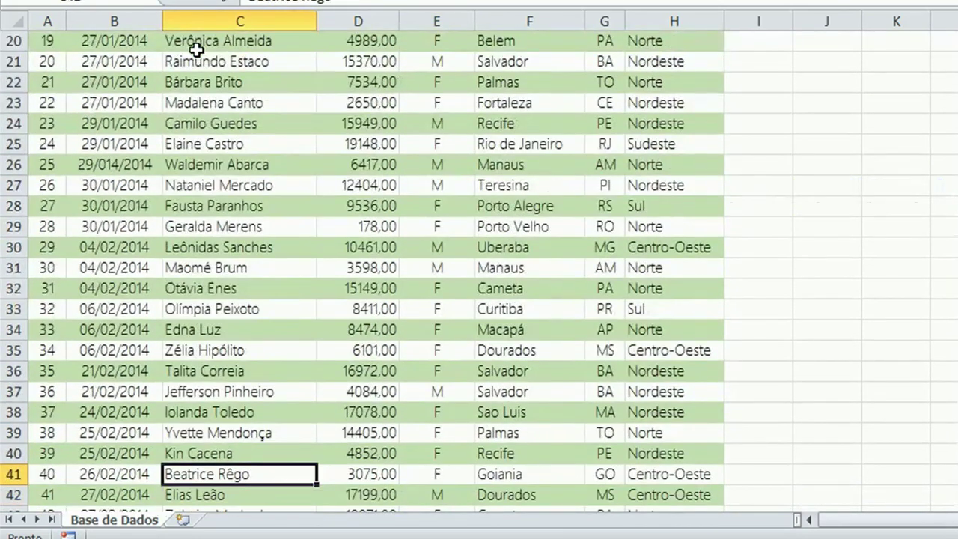
key(ctrl+shift+Up)
click(110, 38)
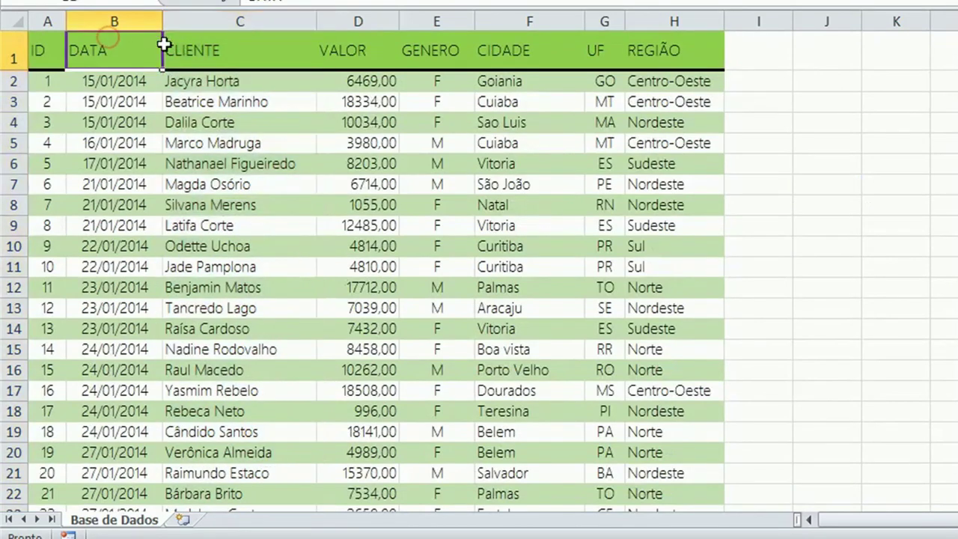
- Select the GENERO header cell and check the available sort and filter options, closing them without choosing one
click(419, 50)
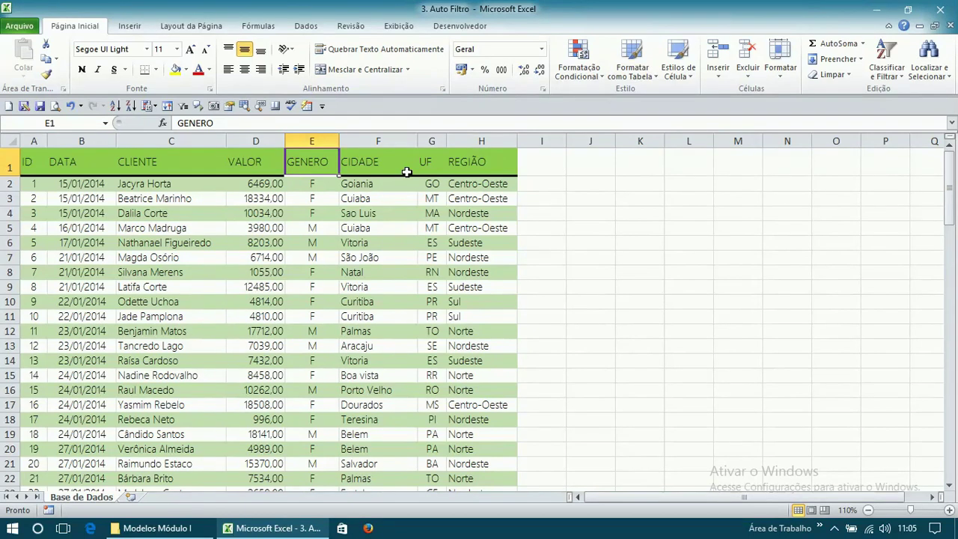
click(886, 62)
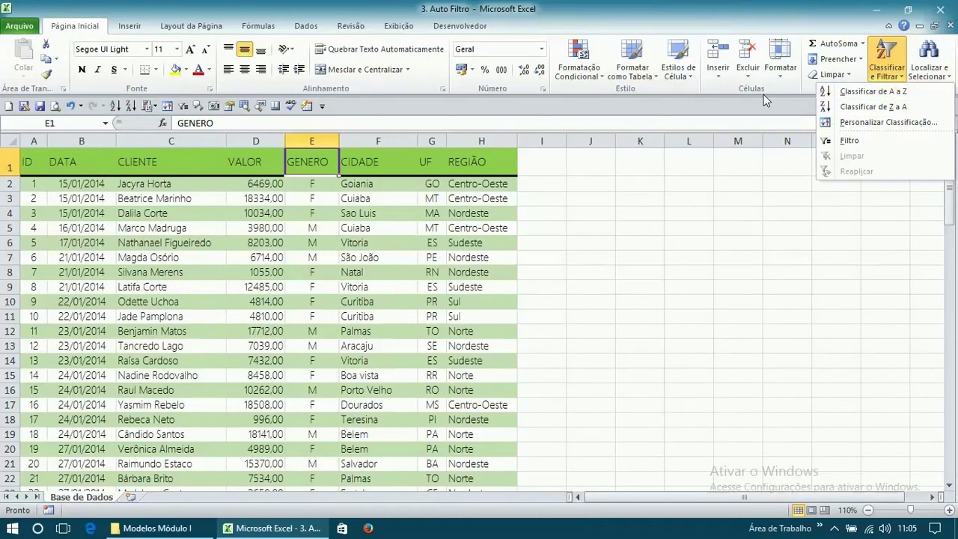
click(420, 78)
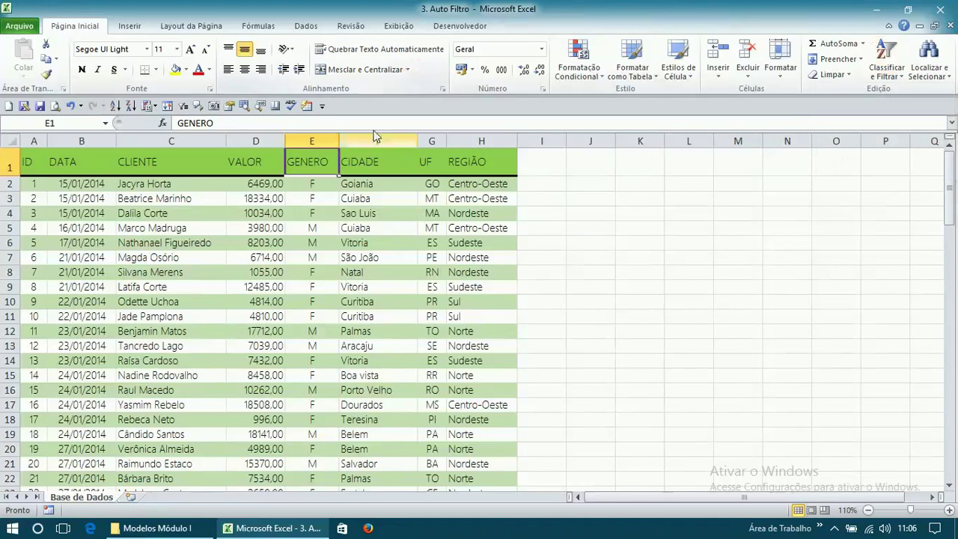